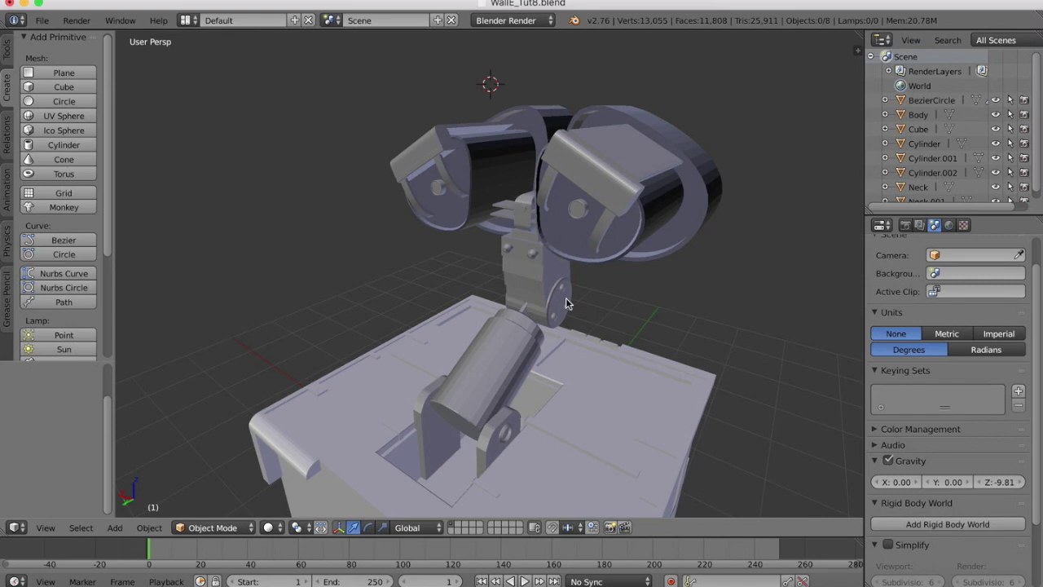
Examine the whole robot model from the front, sides and back.
scroll(588, 222, "right", 10)
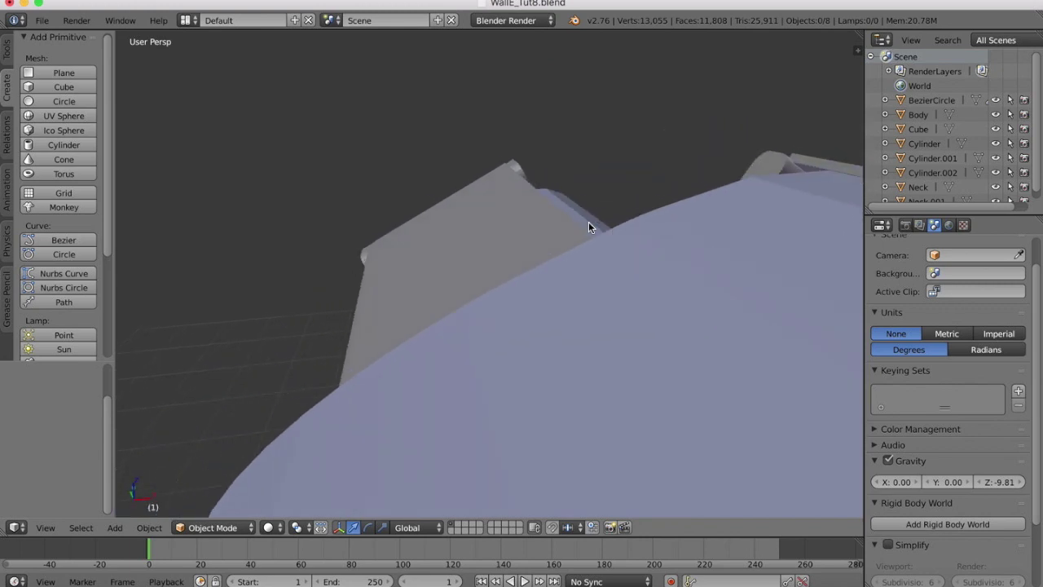
scroll(588, 222, "right", 3)
scroll(597, 559, "down", 1)
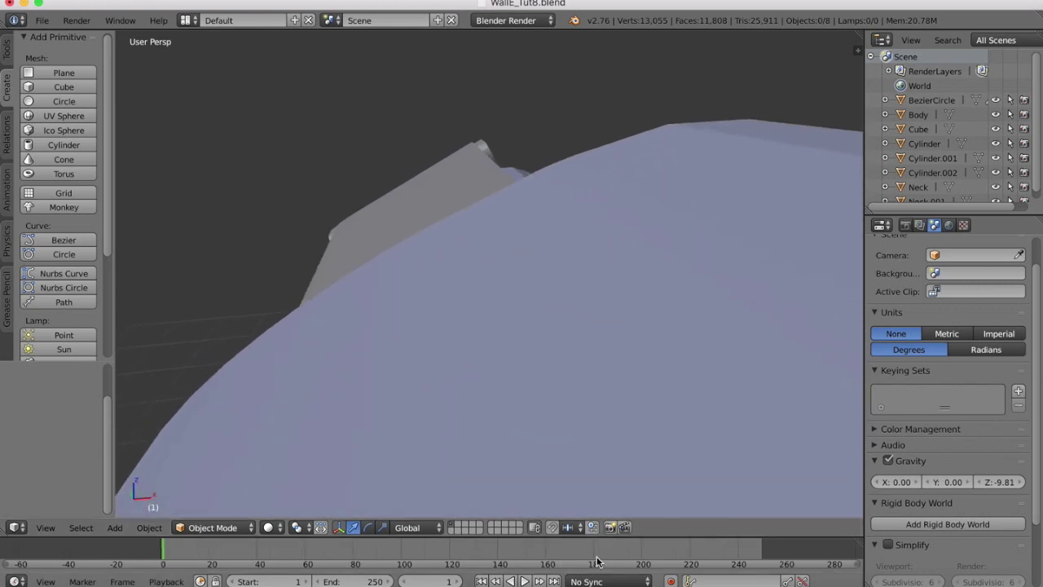
scroll(543, 245, "down", 8)
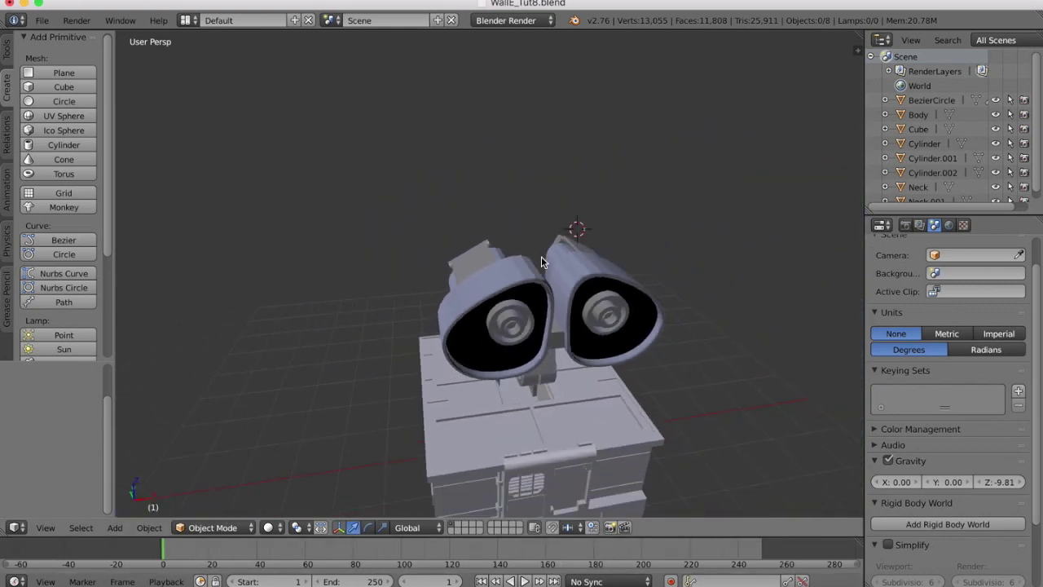
scroll(541, 256, "down", 10)
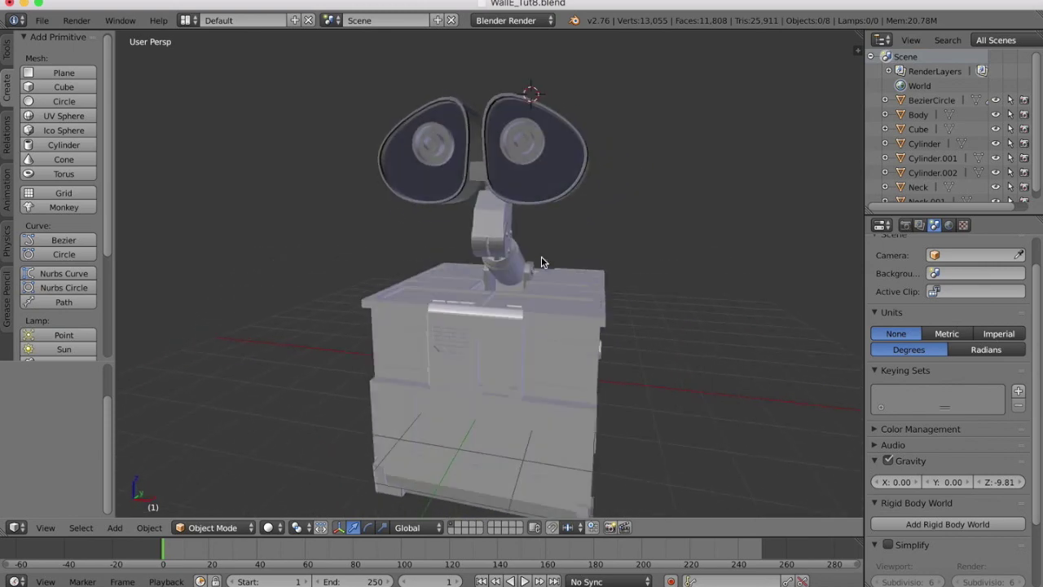
scroll(541, 256, "left", 10)
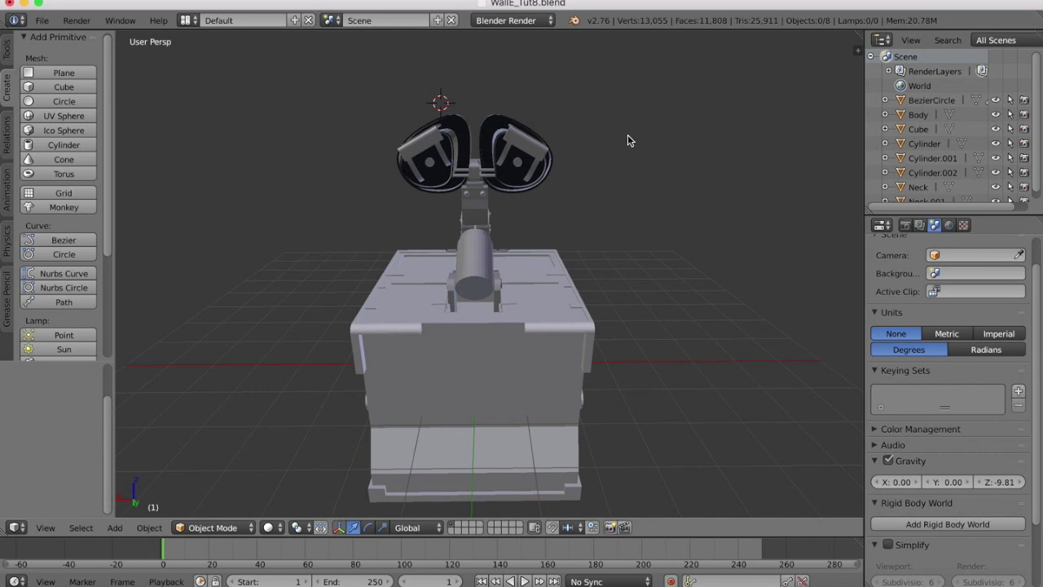
scroll(628, 134, "right", 10)
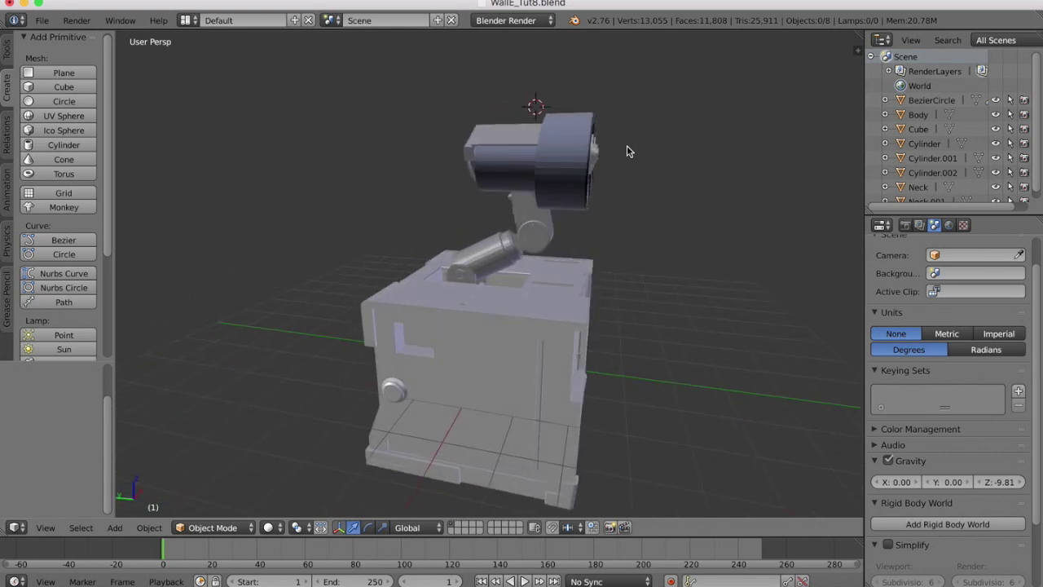
scroll(615, 286, "right", 10)
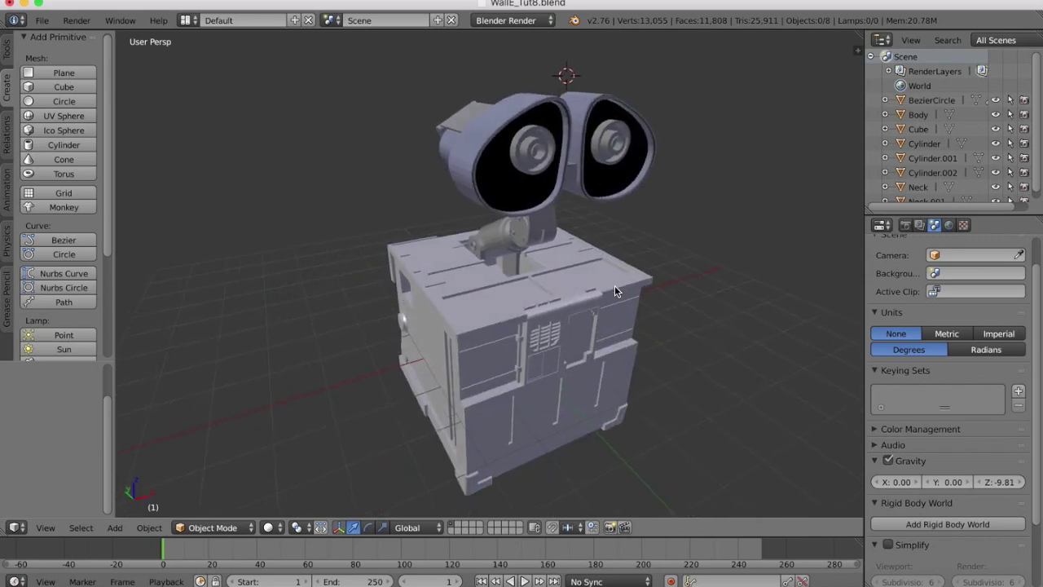
scroll(614, 285, "left", 10)
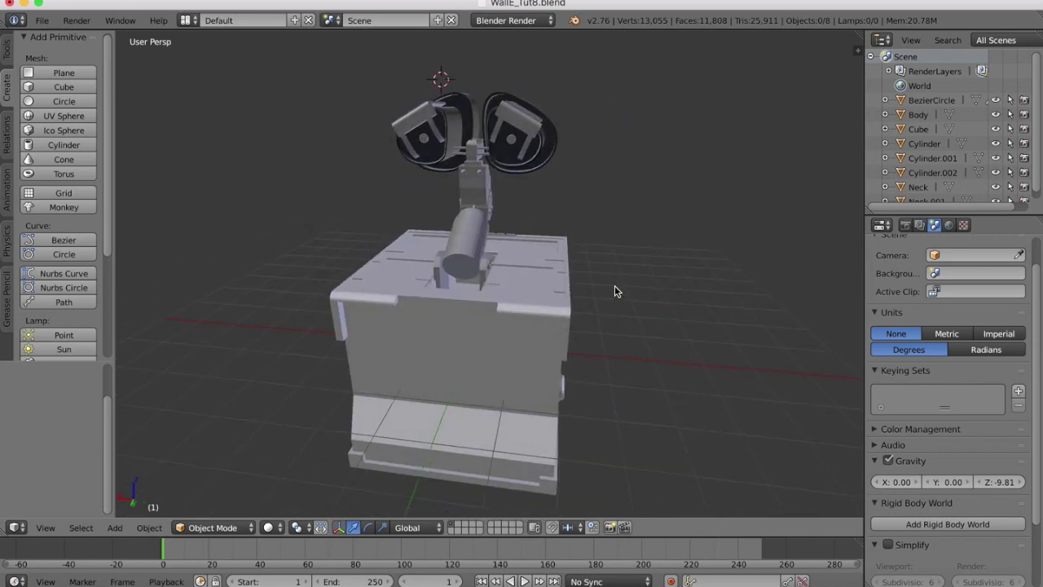
scroll(614, 285, "left", 10)
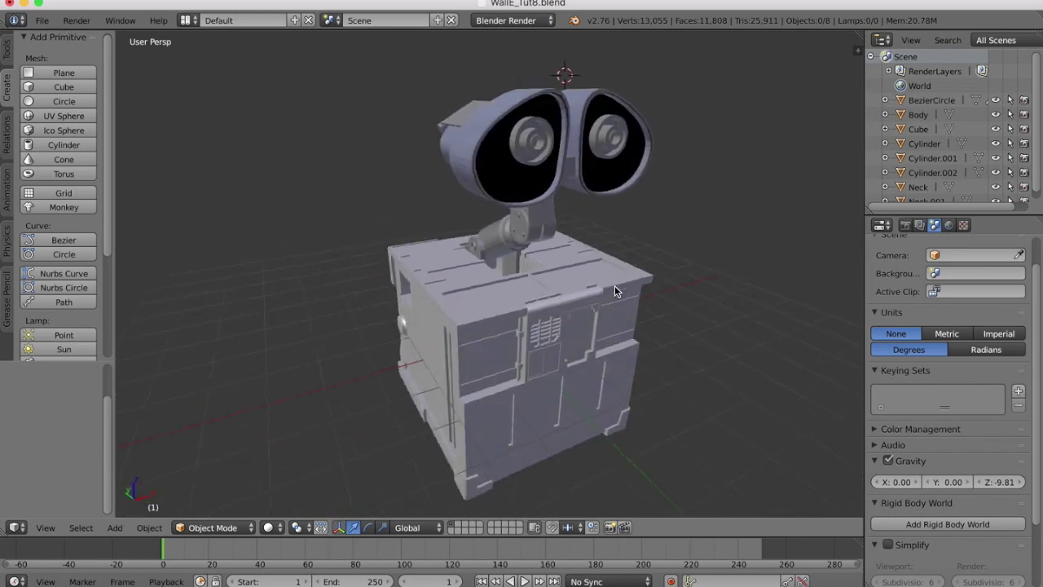
scroll(518, 151, "left", 10)
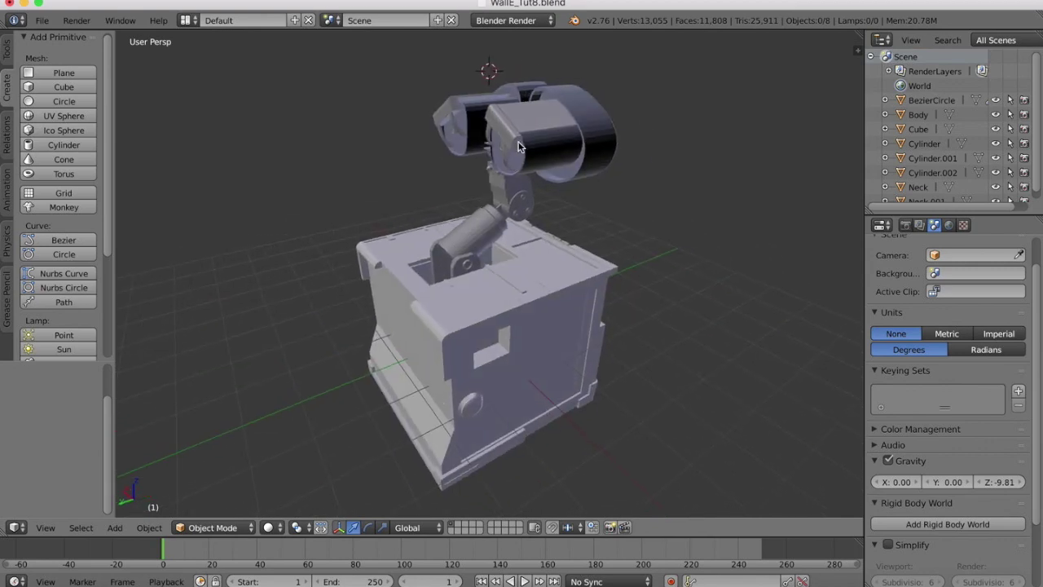
scroll(630, 216, "left", 8)
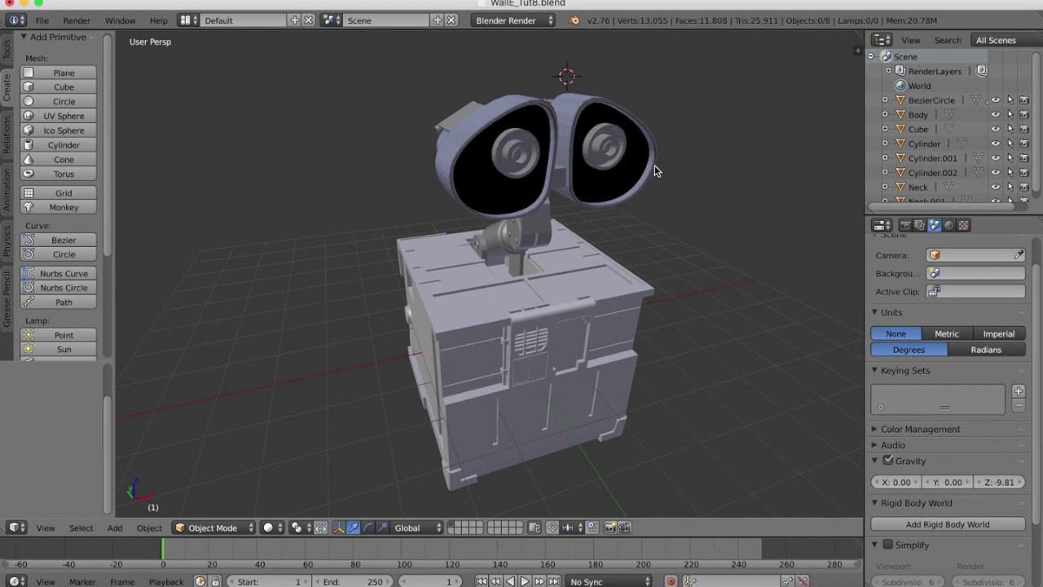
scroll(714, 283, "left", 12)
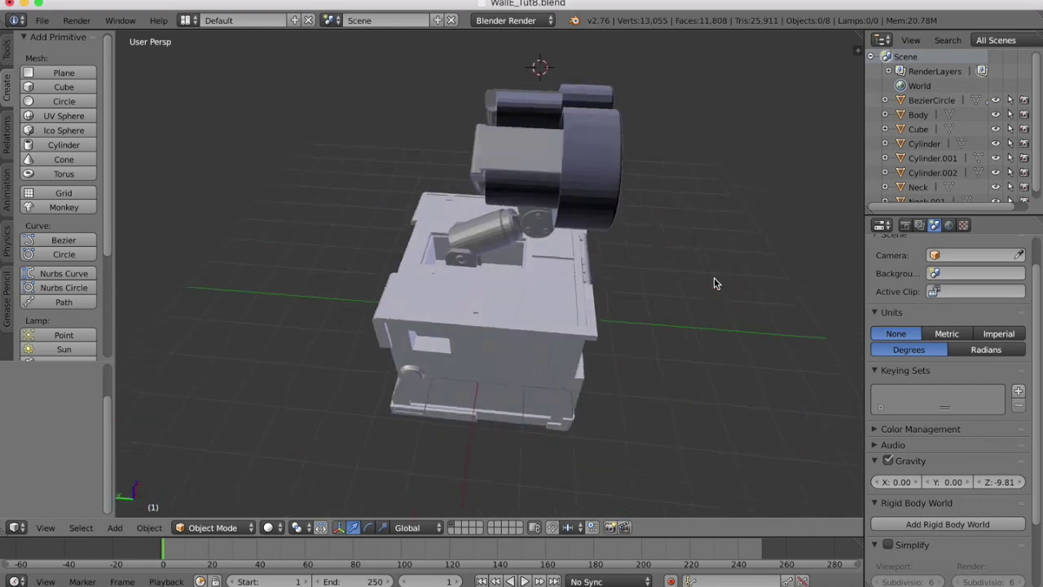
scroll(715, 282, "left", 3)
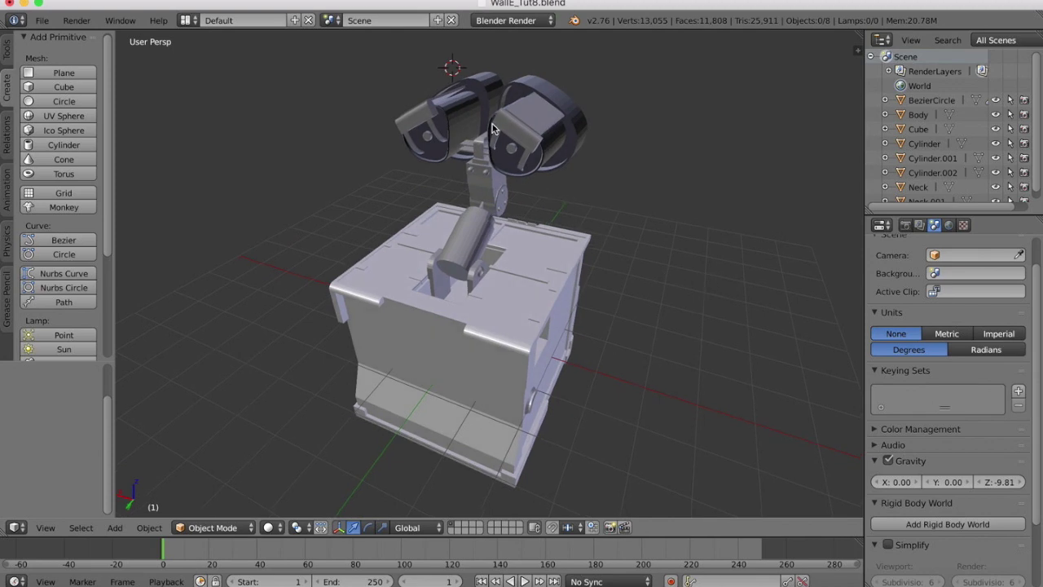
Examine the backs of the eyes, the neck joint and the top of the body up close.
scroll(492, 127, "up", 6)
scroll(492, 128, "down", 3)
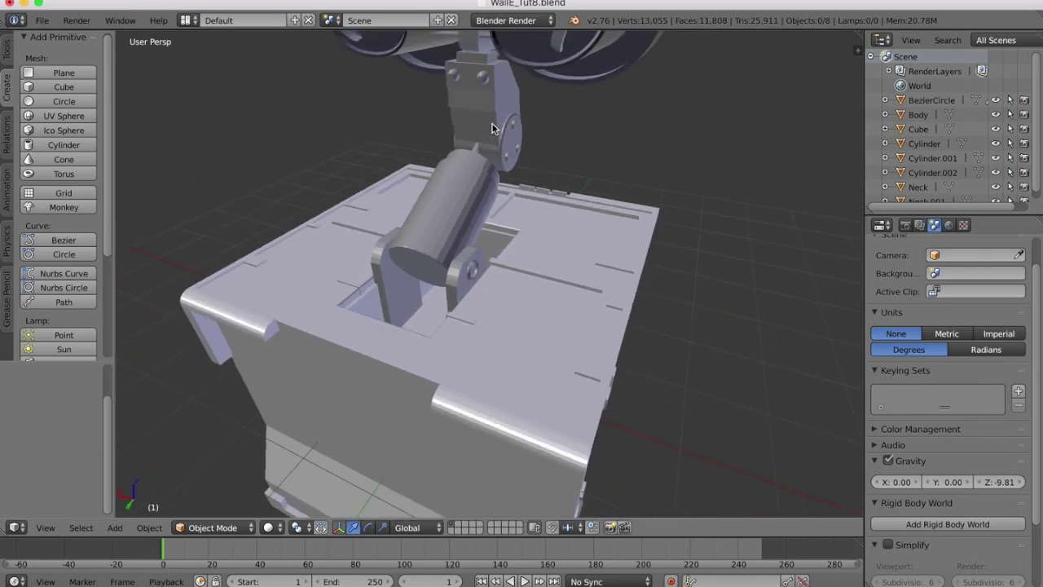
scroll(492, 128, "left", 10)
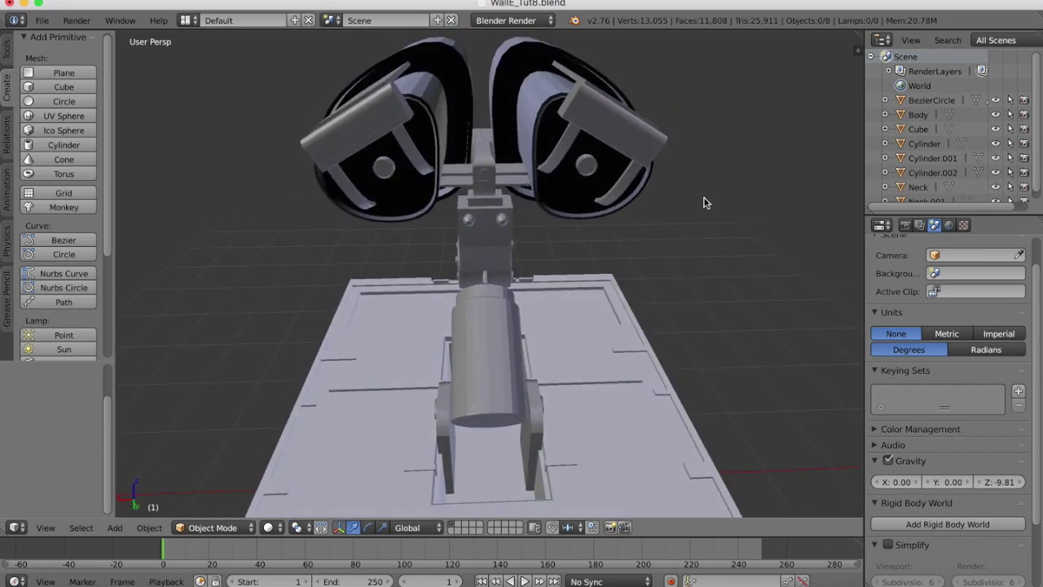
scroll(706, 203, "right", 10)
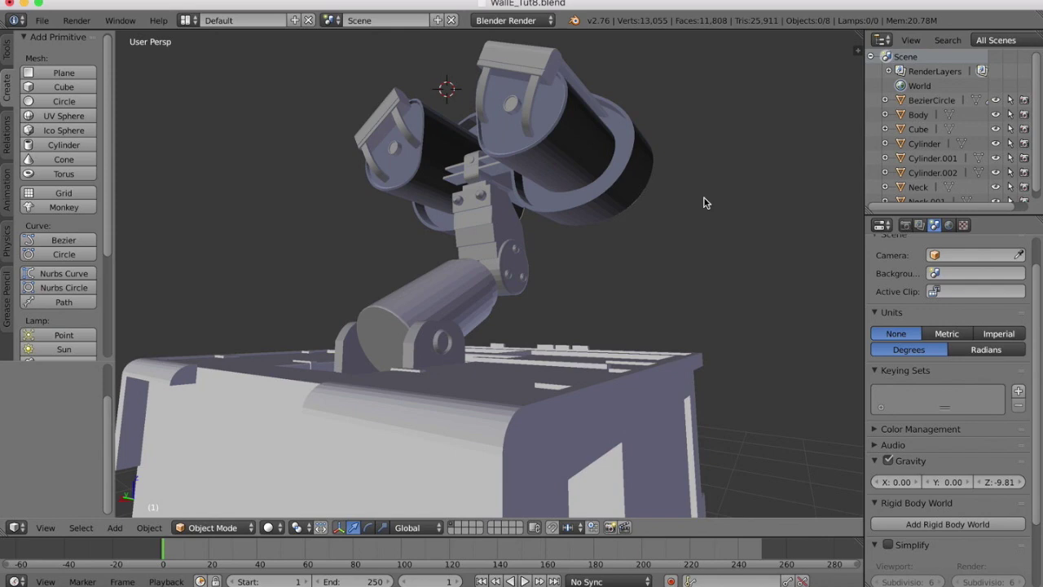
scroll(706, 203, "up", 5)
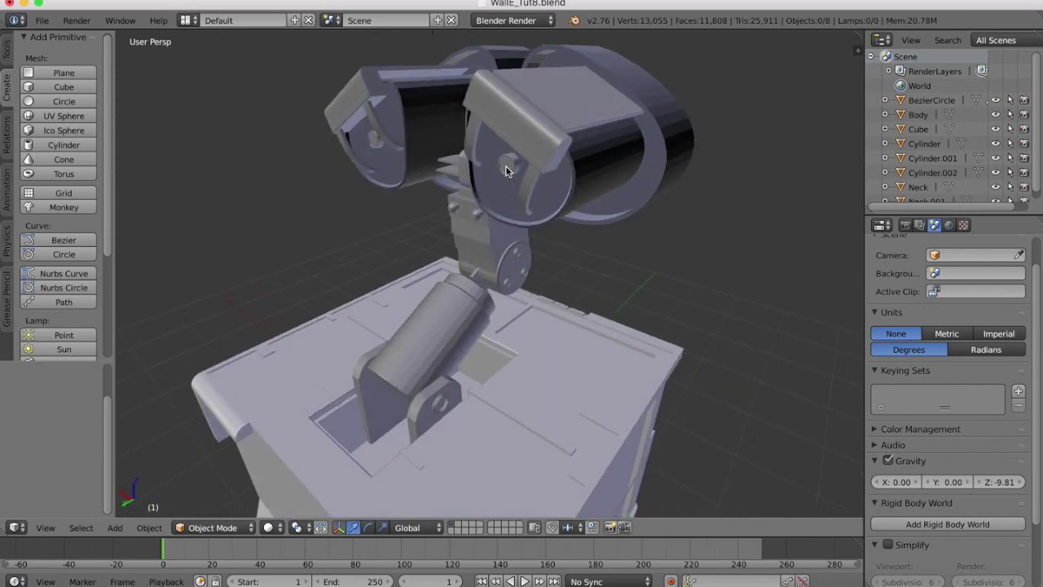
scroll(607, 193, "right", 8)
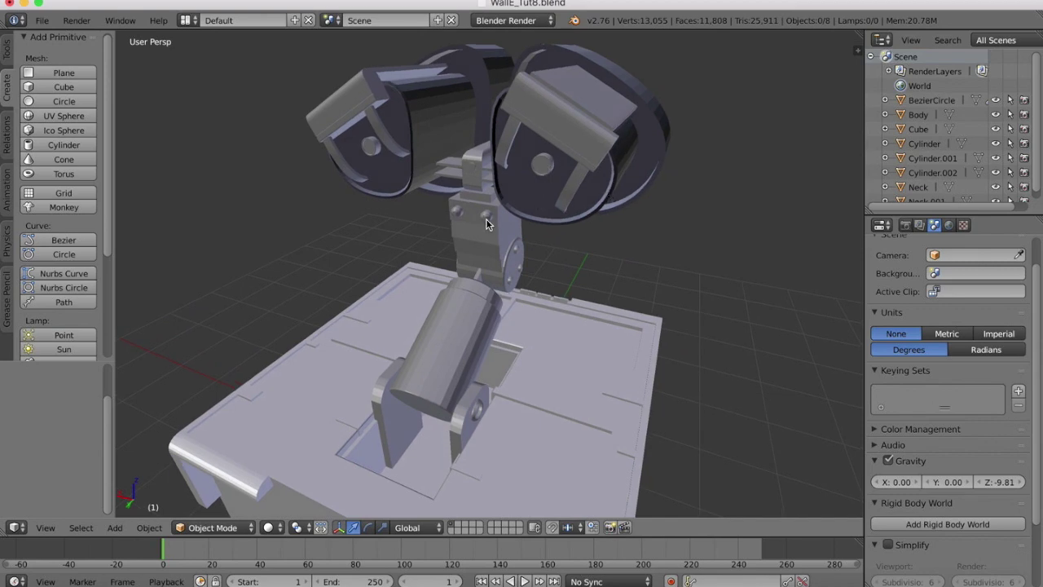
scroll(486, 220, "left", 10)
scroll(487, 220, "down", 5)
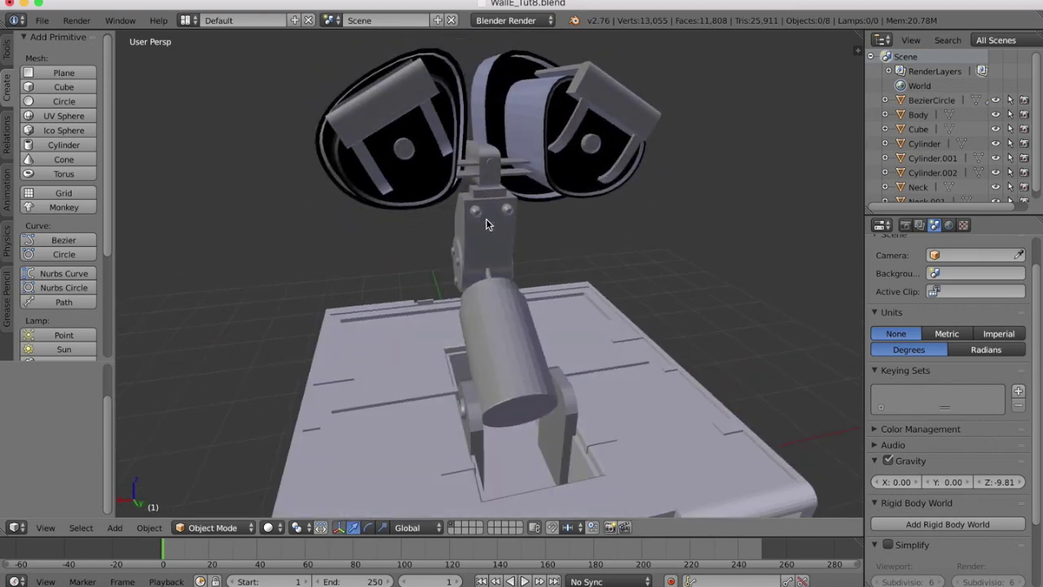
scroll(486, 218, "right", 3)
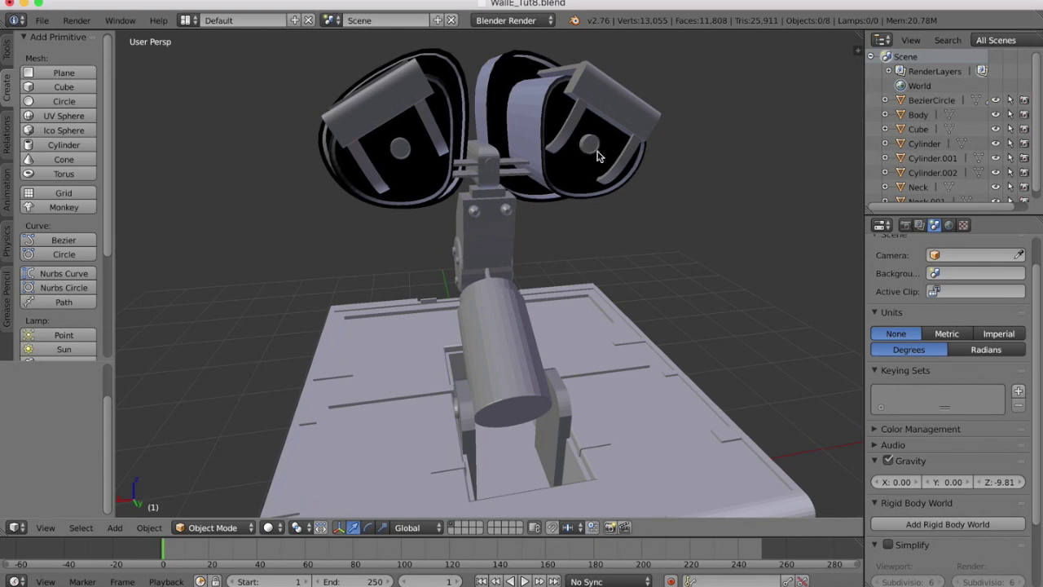
scroll(570, 152, "right", 10)
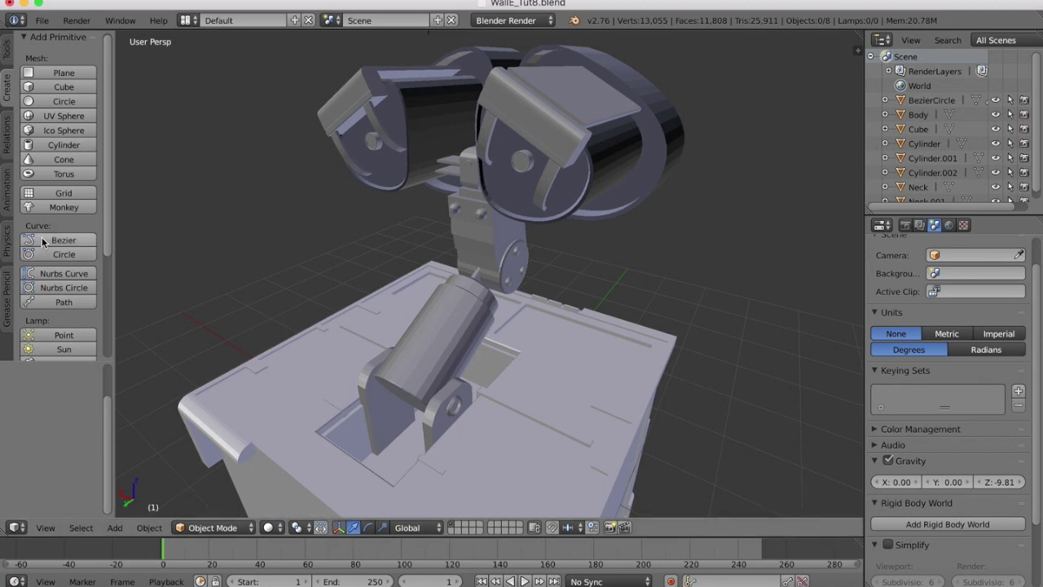
Add a Path curve at the 3D cursor above the head and rotate it 90° about the global Z axis.
scroll(43, 242, "down", 1)
scroll(43, 242, "down", 1)
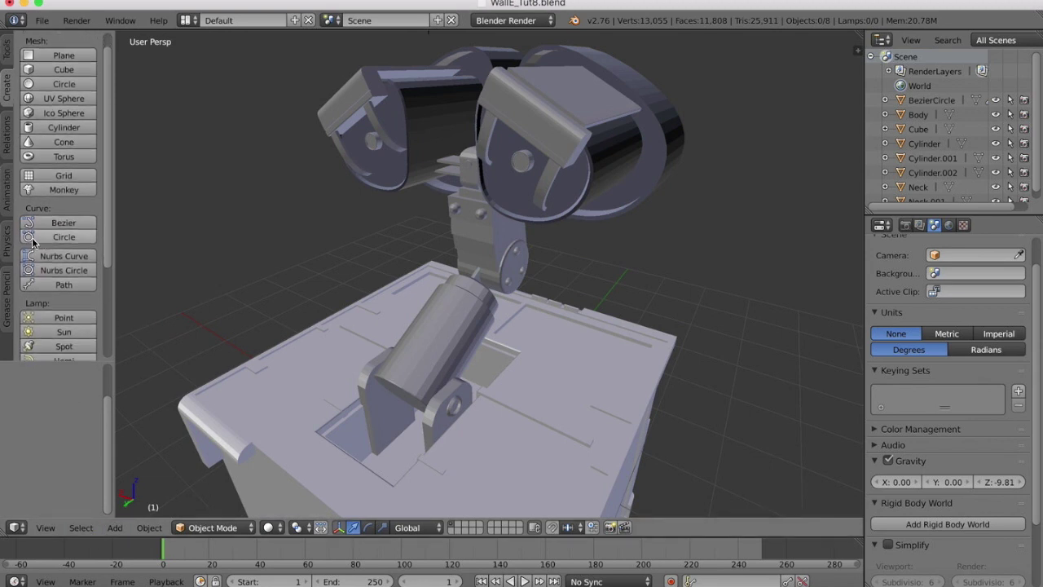
left_click(65, 286)
scroll(448, 180, "down", 4)
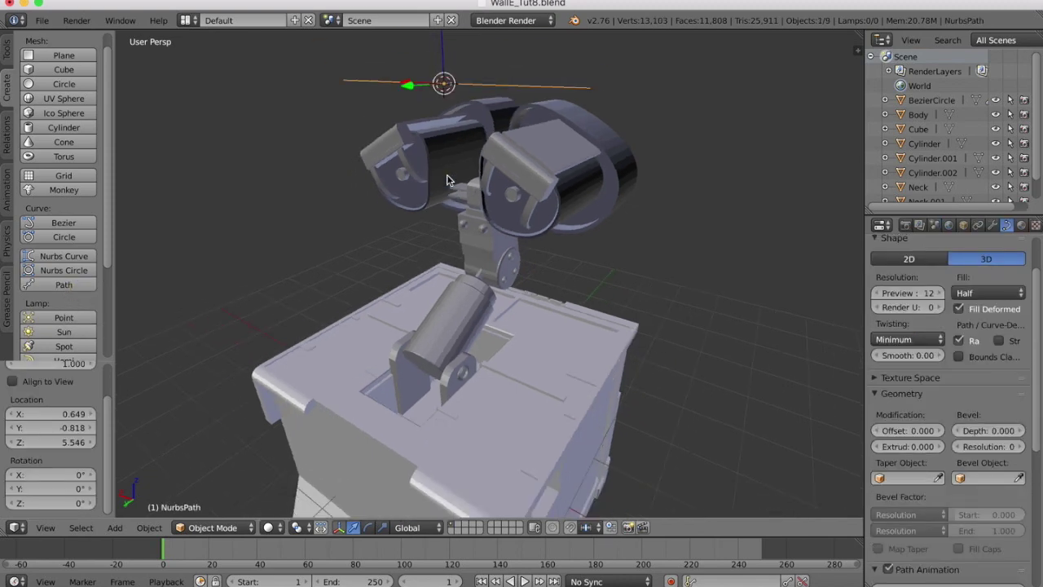
scroll(510, 95, "left", 5)
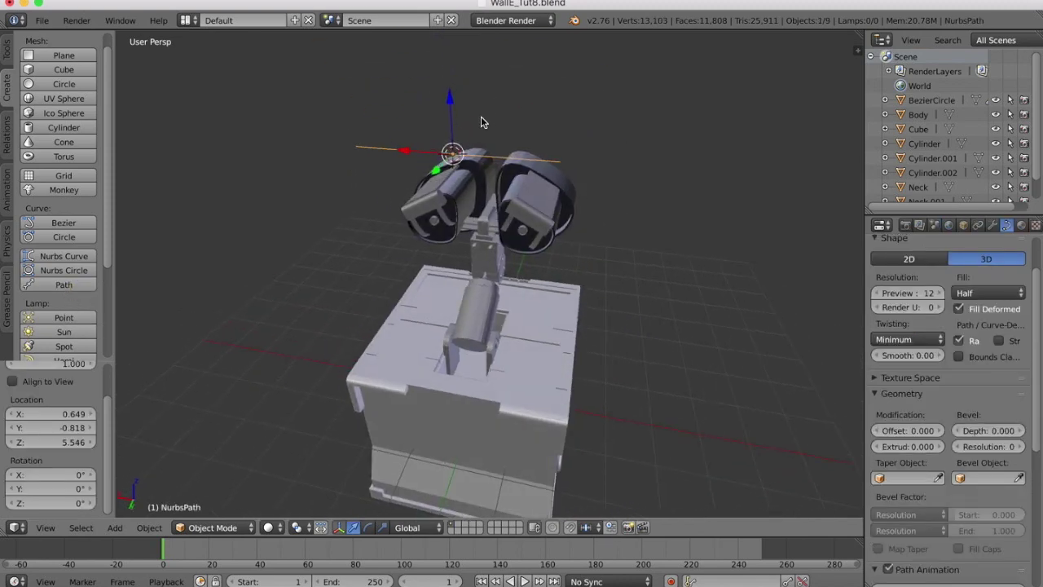
key("r")
key("x")
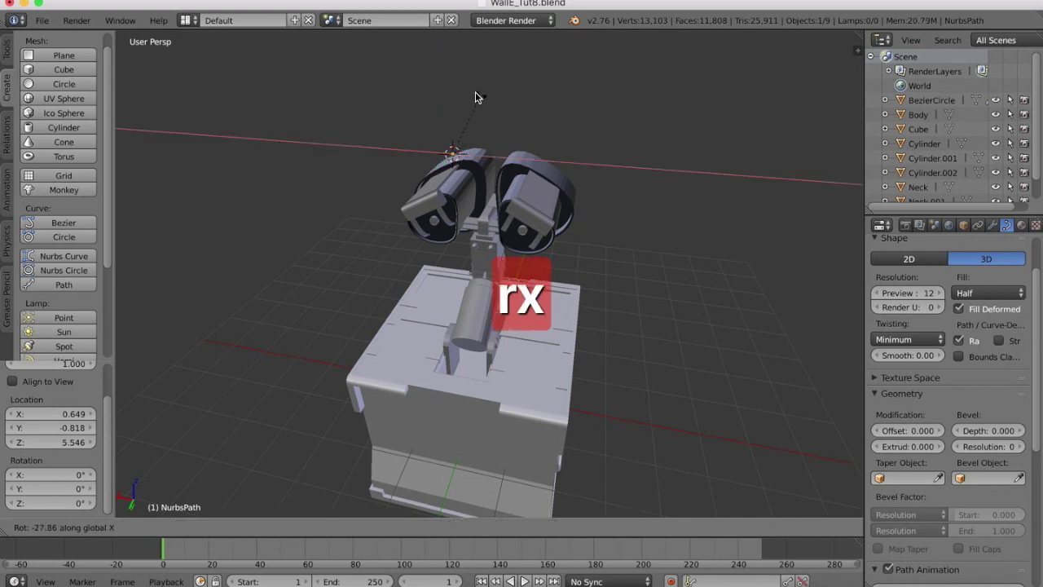
key("z")
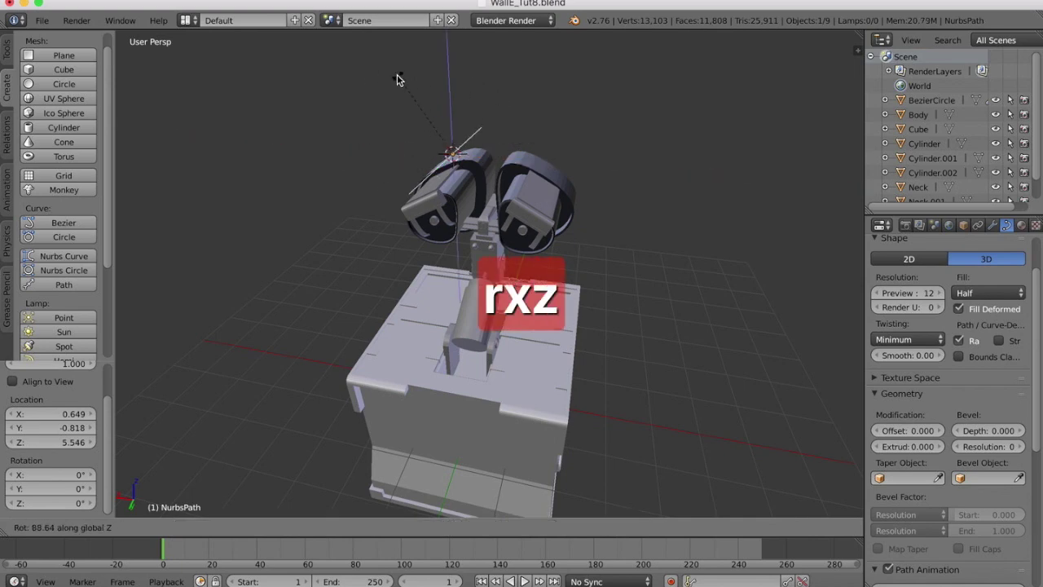
type("90")
key("Return")
Move the path behind the head, about 2.58 units along Y and about 1.99 units down along Z.
scroll(523, 75, "left", 5)
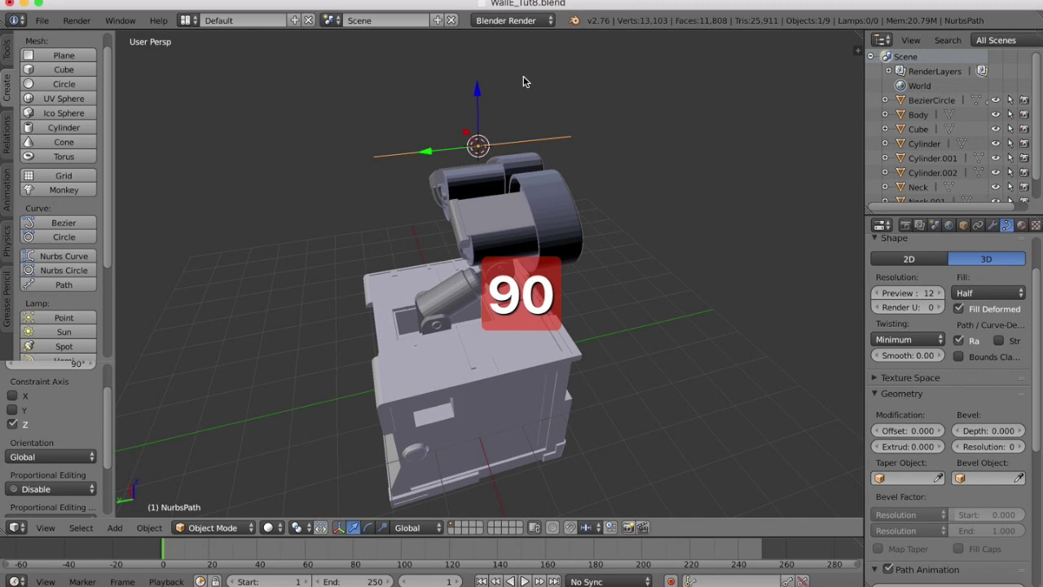
left_click_drag(440, 147, 309, 144)
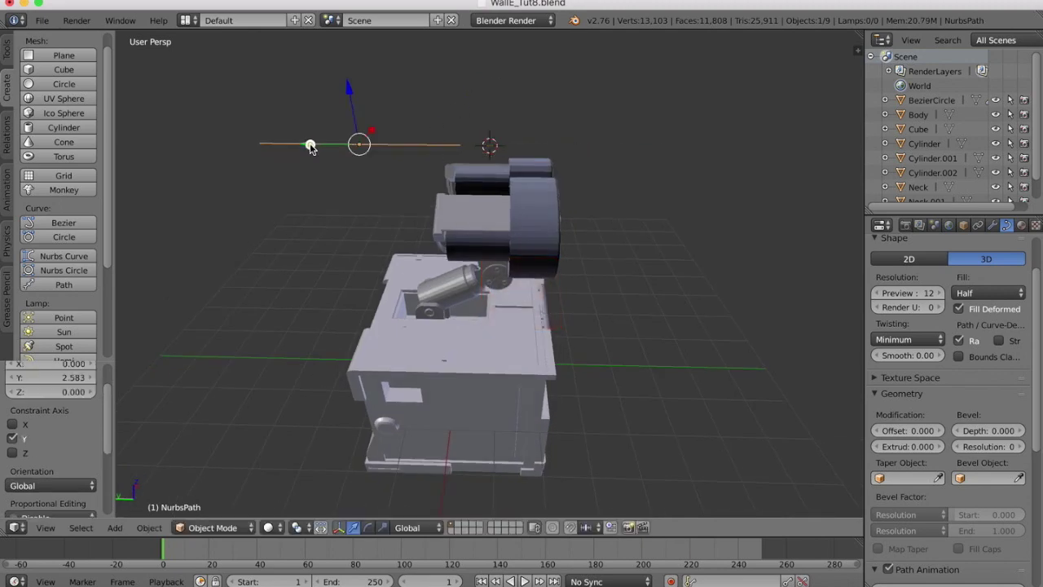
left_click_drag(352, 102, 349, 188)
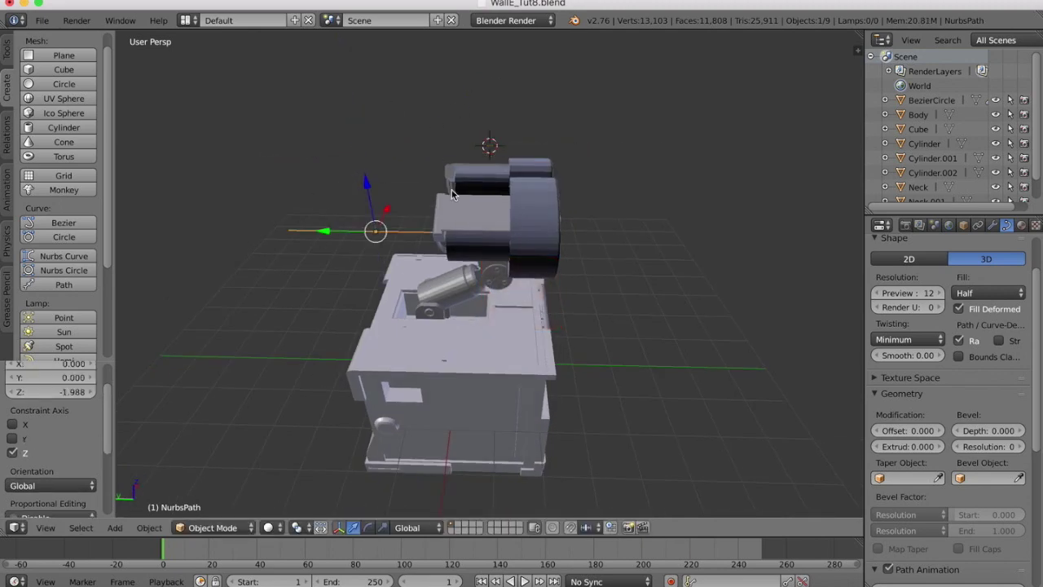
Reselect the path and, in the Back view, shift it about -1.5 units along X to beneath the opposite eye.
scroll(454, 196, "left", 5)
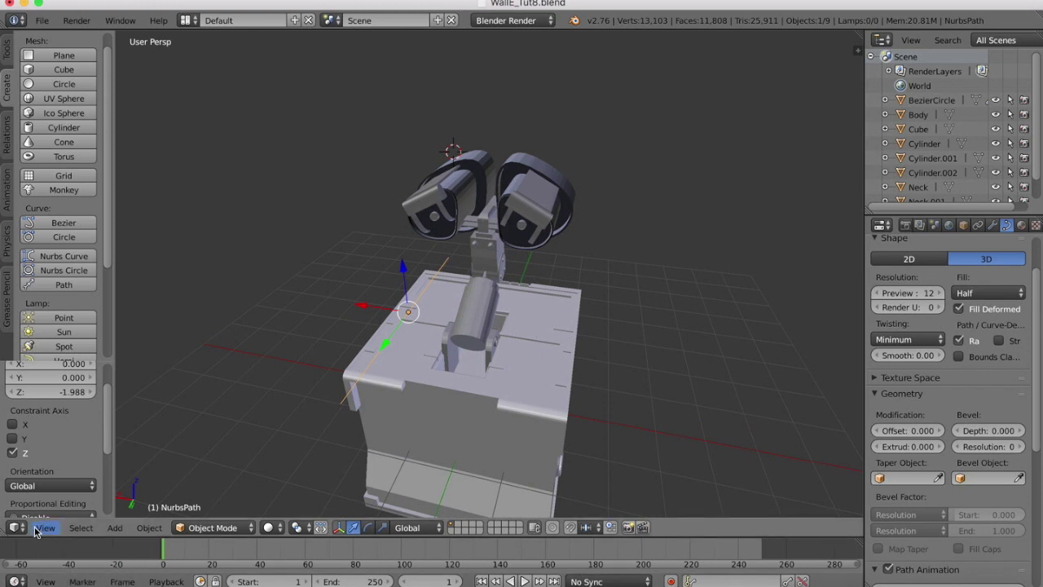
right_click(523, 230)
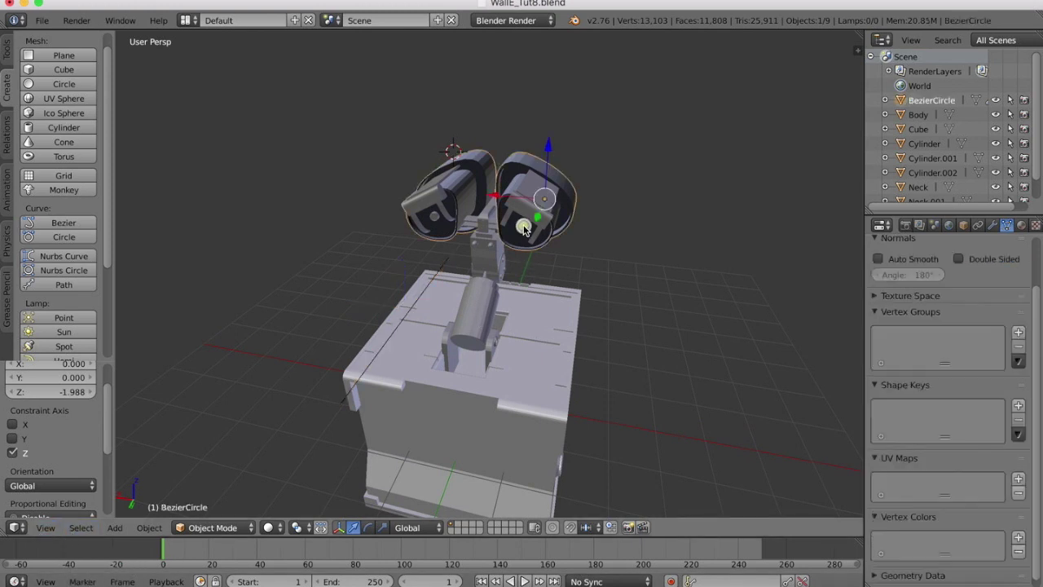
right_click(391, 341)
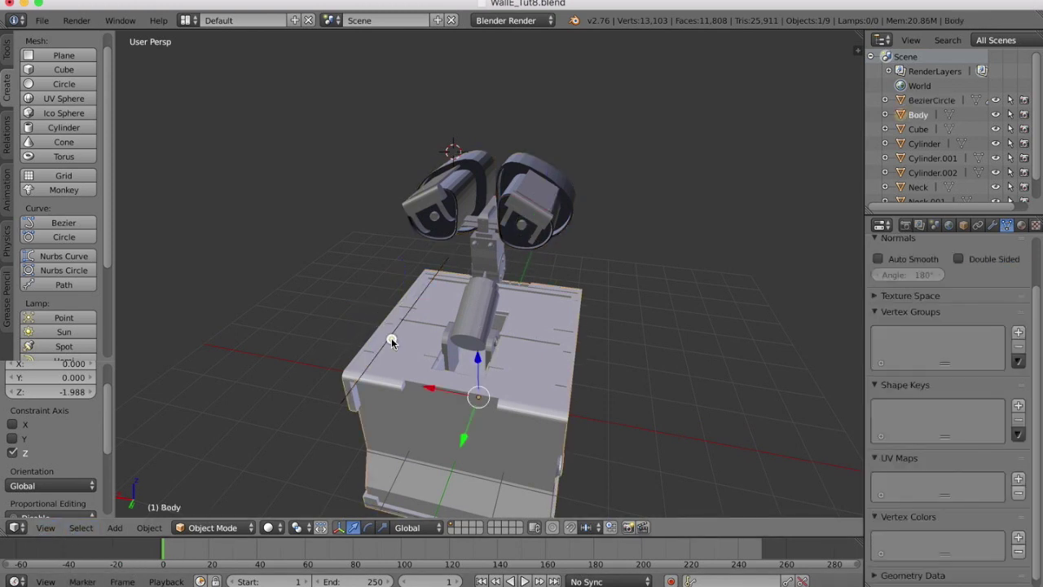
right_click(340, 403)
left_click(47, 528)
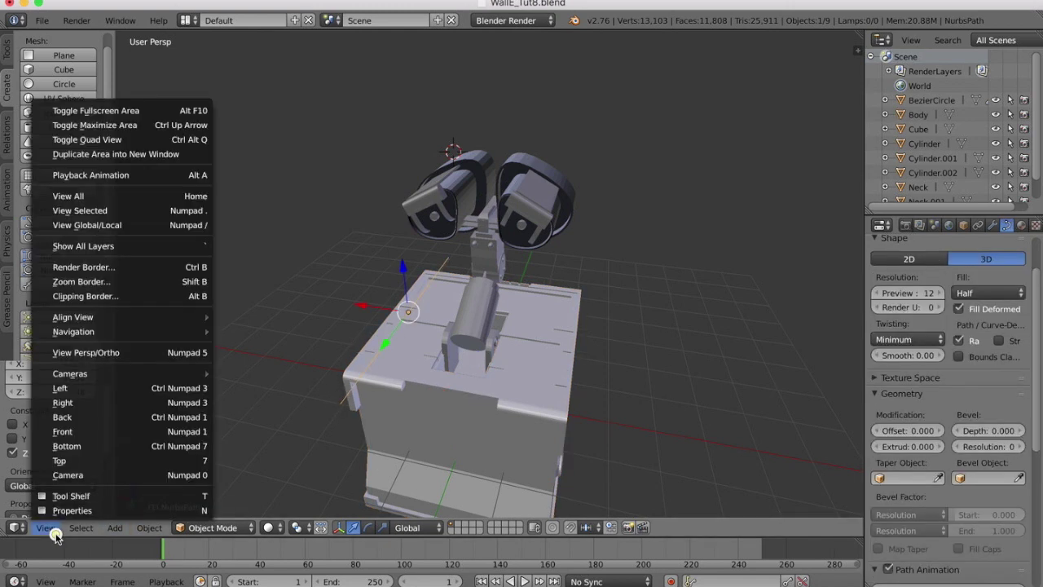
left_click(87, 419)
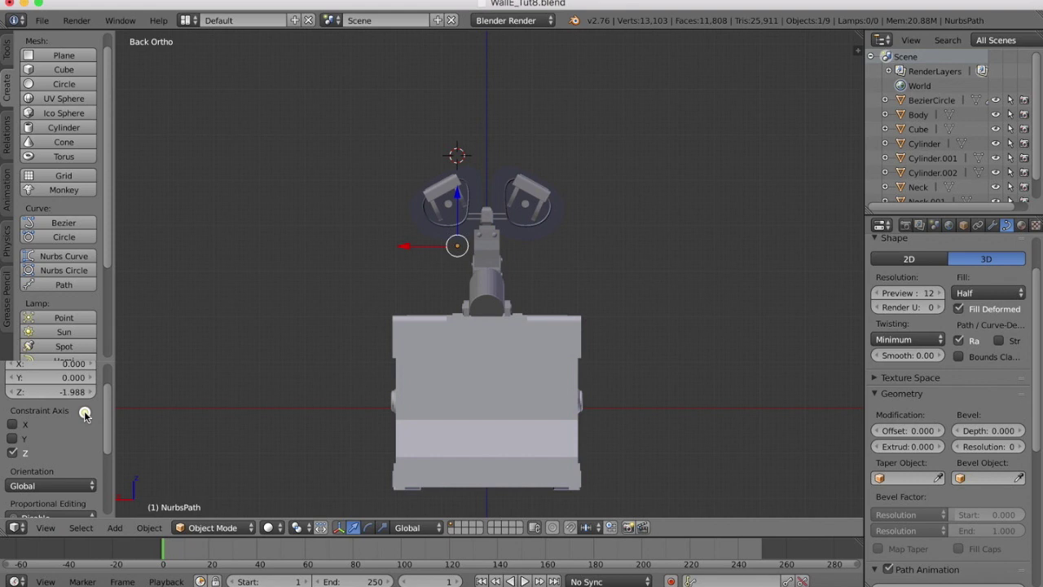
left_click_drag(402, 250, 472, 247)
scroll(531, 169, "up", 5)
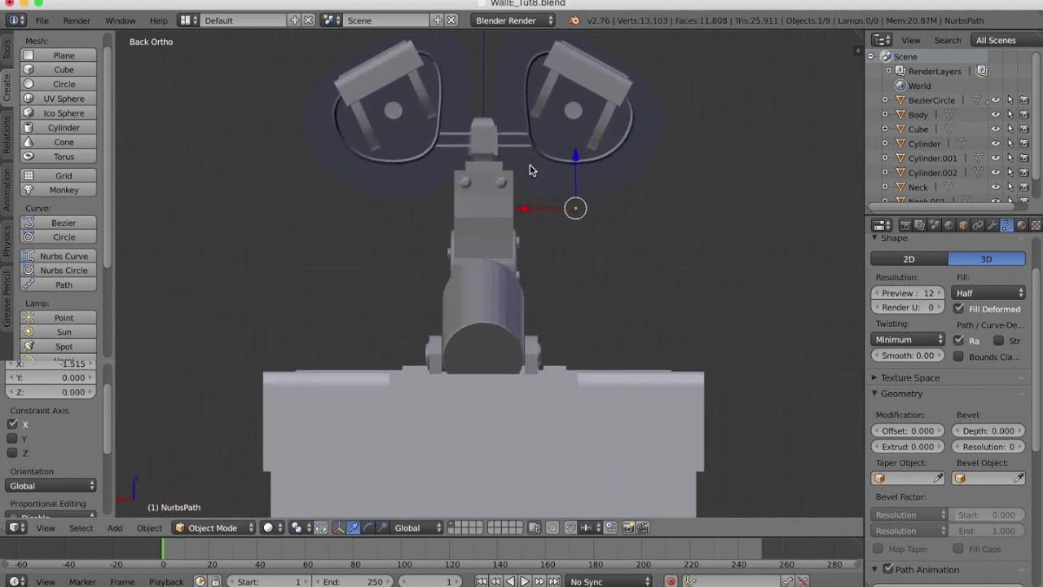
In the Back view, raise the path to the round fitting on the eye's back and shift it about 0.02 units along X.
scroll(530, 170, "up", 1)
scroll(530, 169, "up", 3)
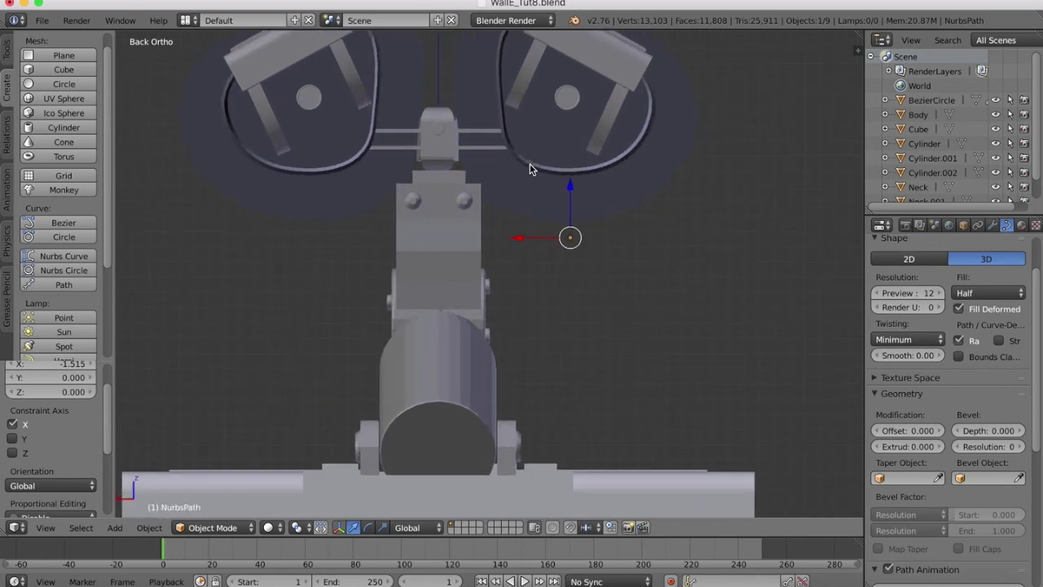
scroll(530, 170, "up", 2, "shift")
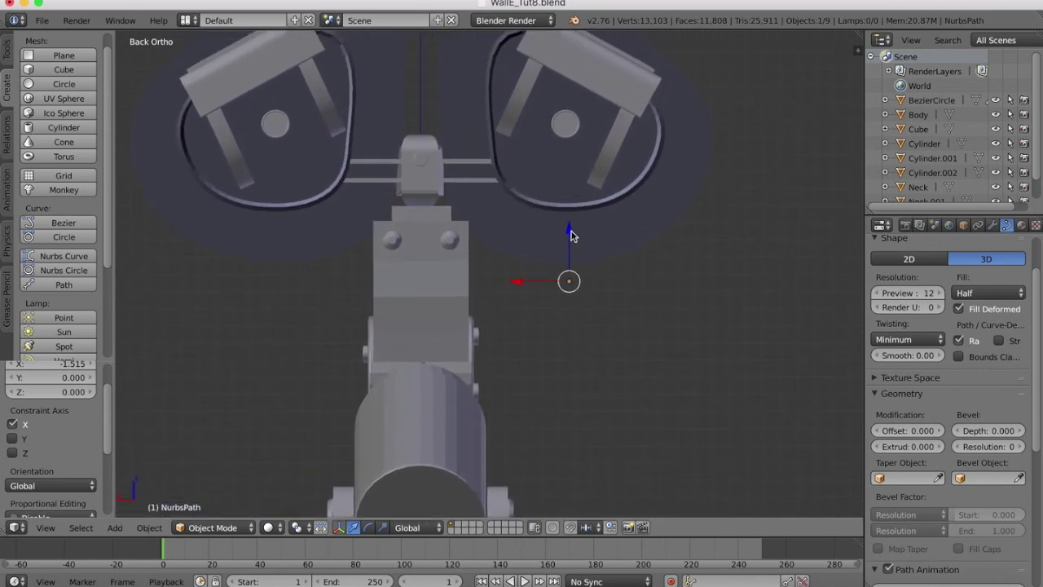
left_click_drag(570, 235, 572, 173)
left_click_drag(560, 75, 561, 72)
left_click_drag(515, 126, 510, 127)
Examine the path's alignment with the round fitting on the eye's back, up close in Back view and from an angle.
scroll(569, 71, "up", 9, "ctrl")
scroll(568, 72, "right", 5)
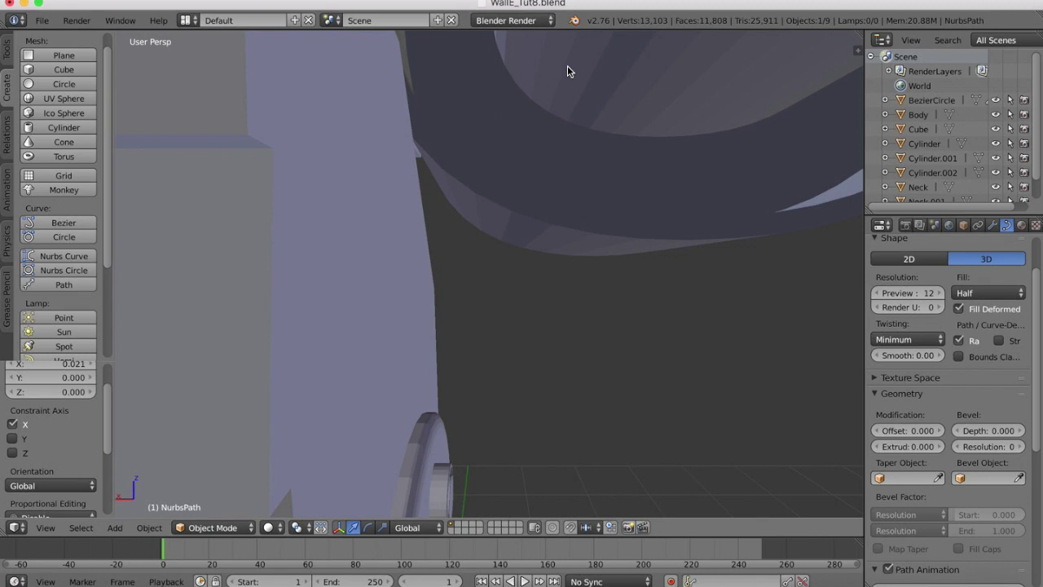
left_click(46, 528)
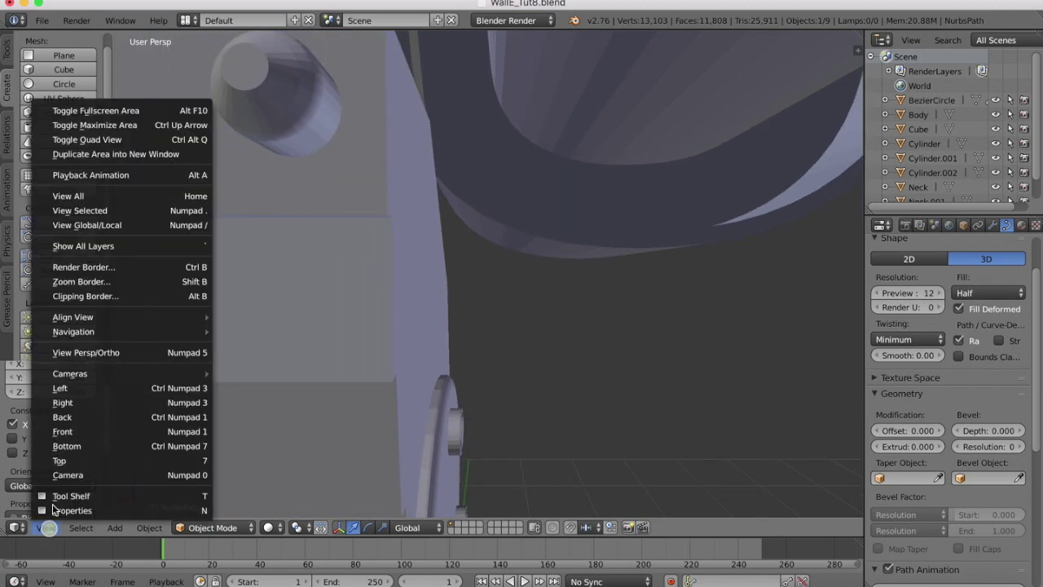
left_click(62, 416)
scroll(740, 155, "up", 3)
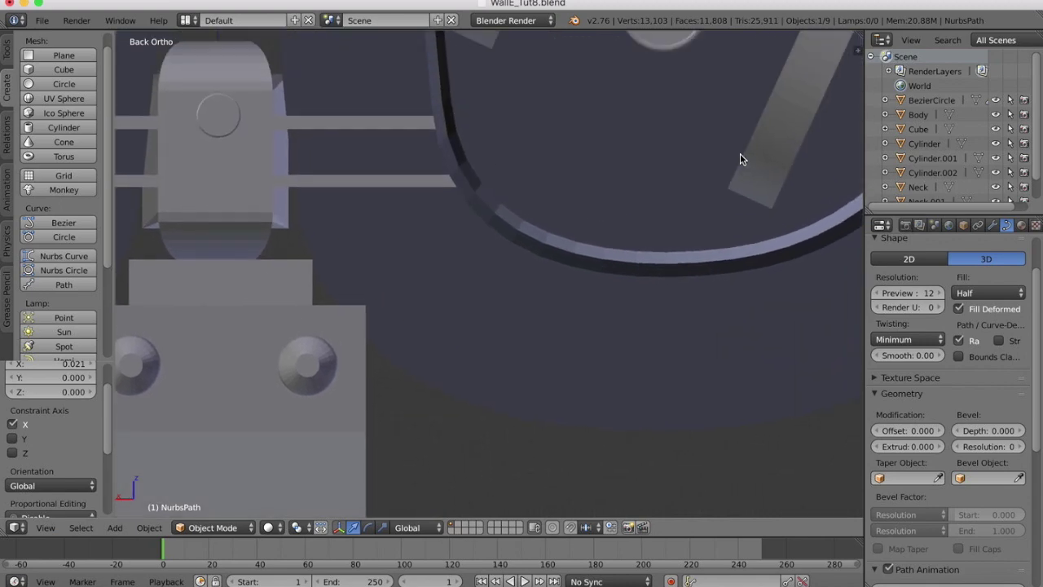
scroll(740, 155, "up", 5, "shift")
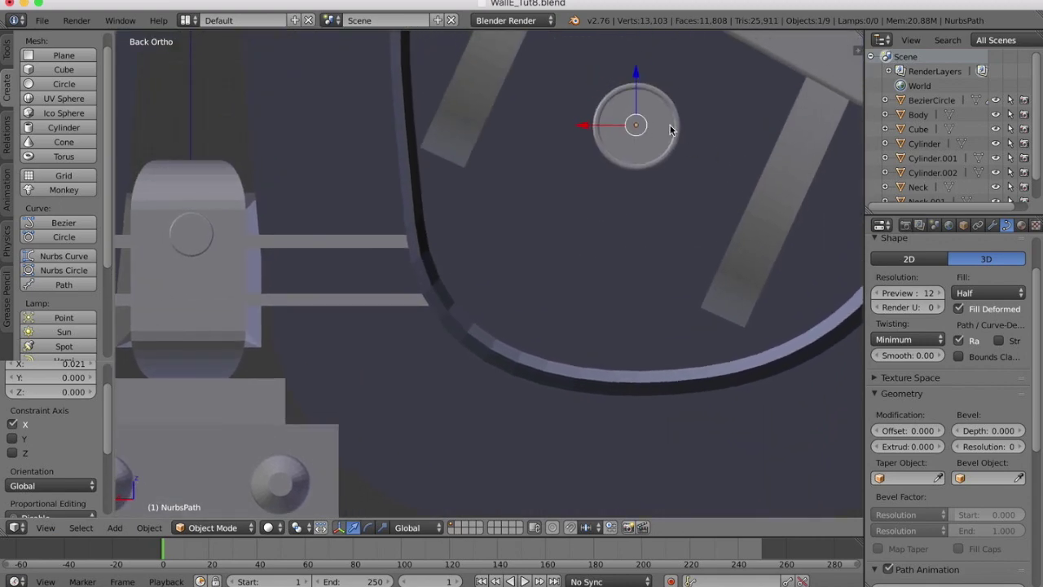
scroll(670, 131, "down", 5)
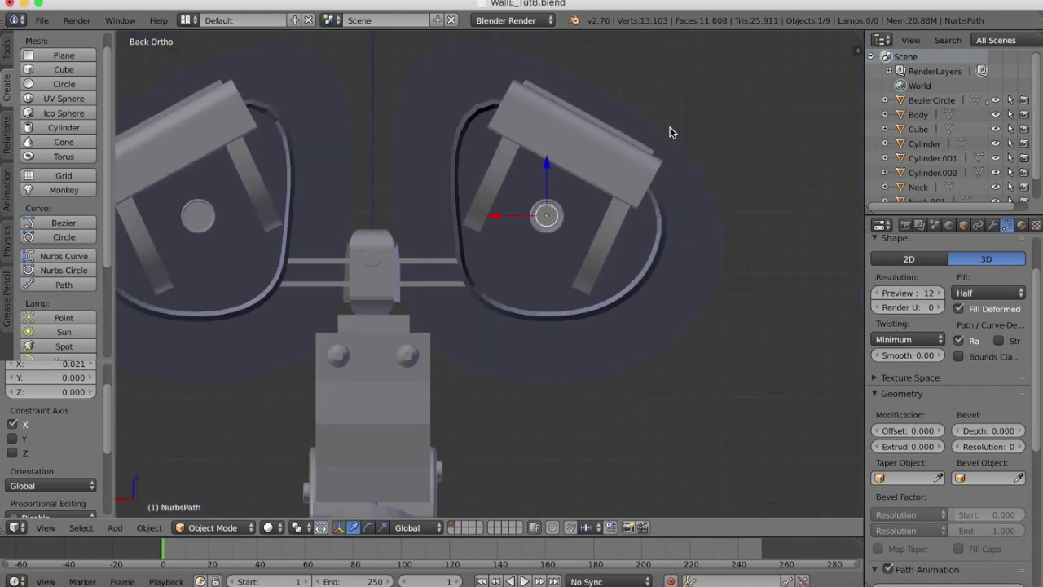
scroll(670, 131, "right", 10)
scroll(670, 132, "down", 6, "ctrl")
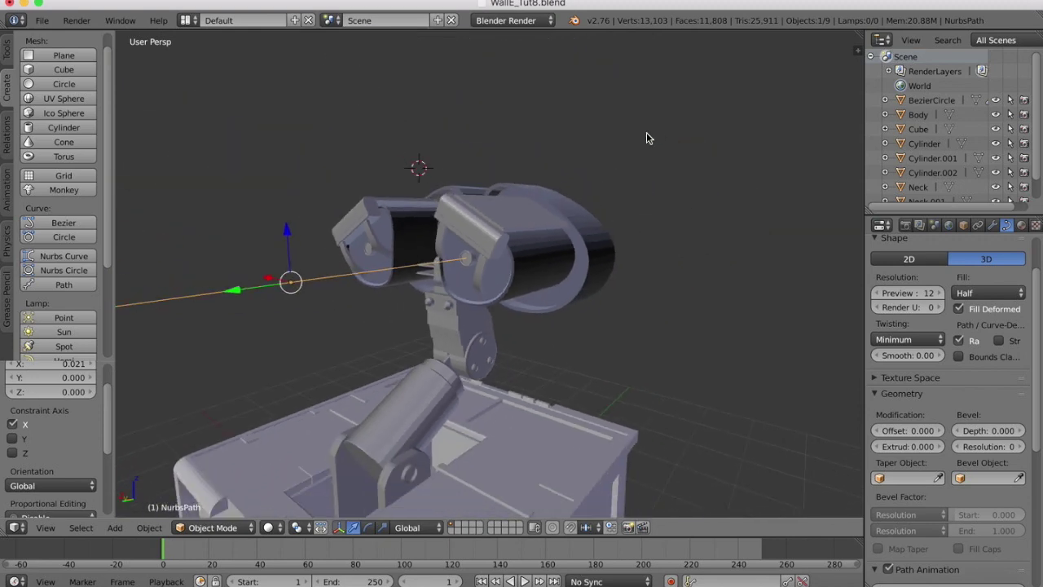
scroll(644, 209, "down", 4)
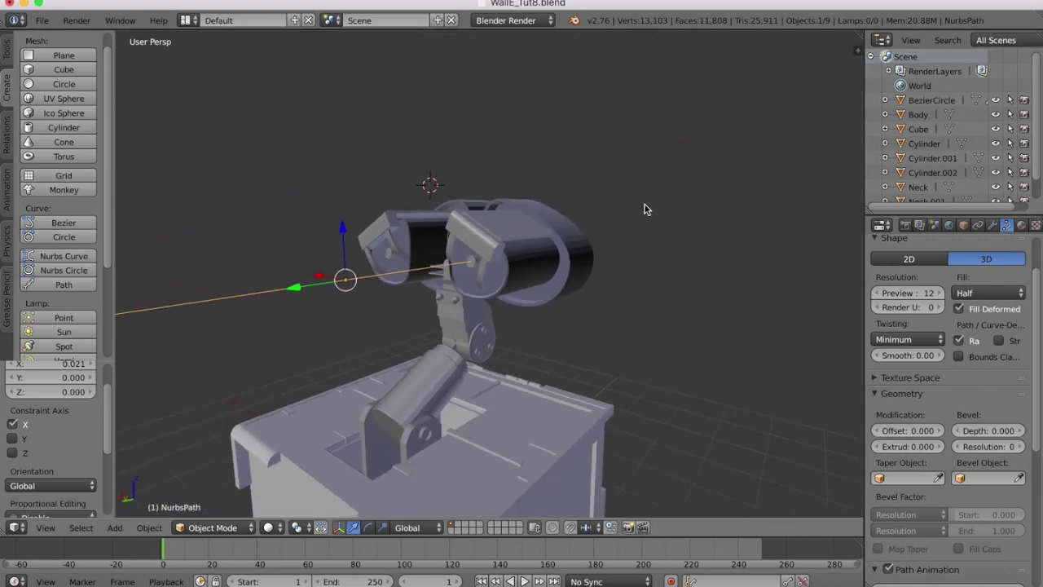
In Edit Mode, lower the path's outer end control point about 0.91 units along Z.
left_click(181, 530)
left_click(218, 493)
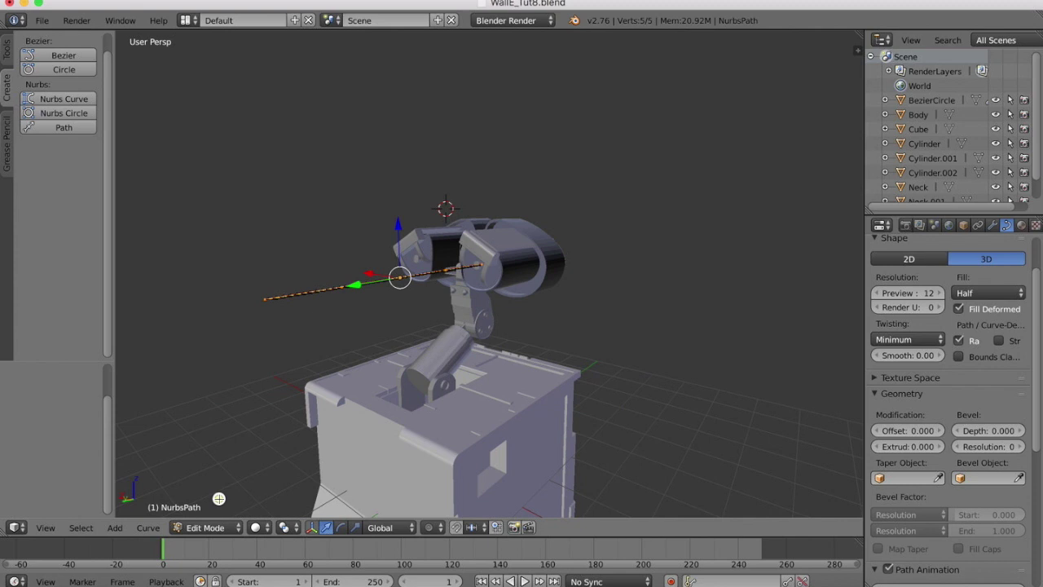
right_click(265, 300)
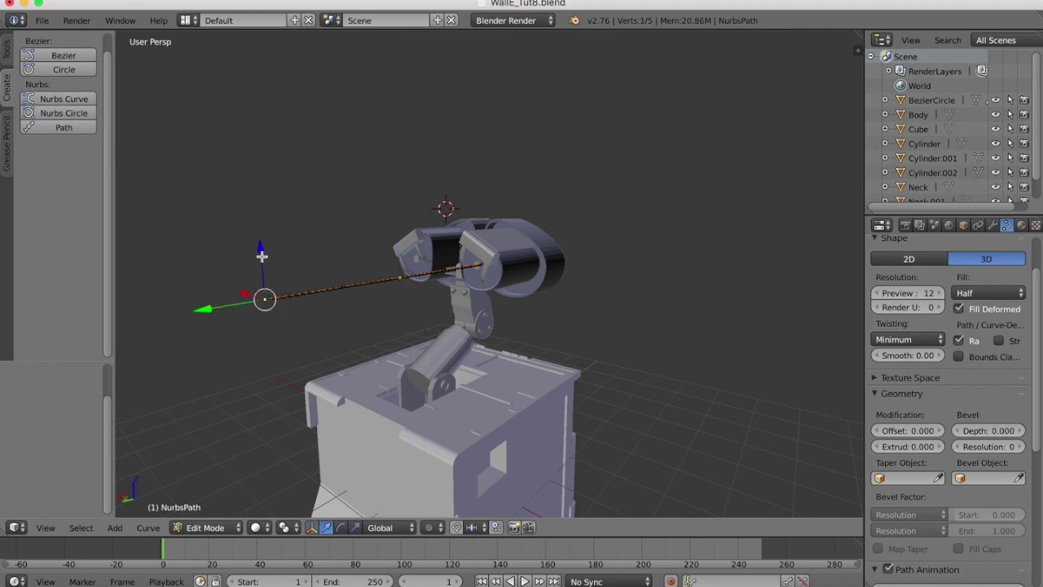
key("g")
key("z")
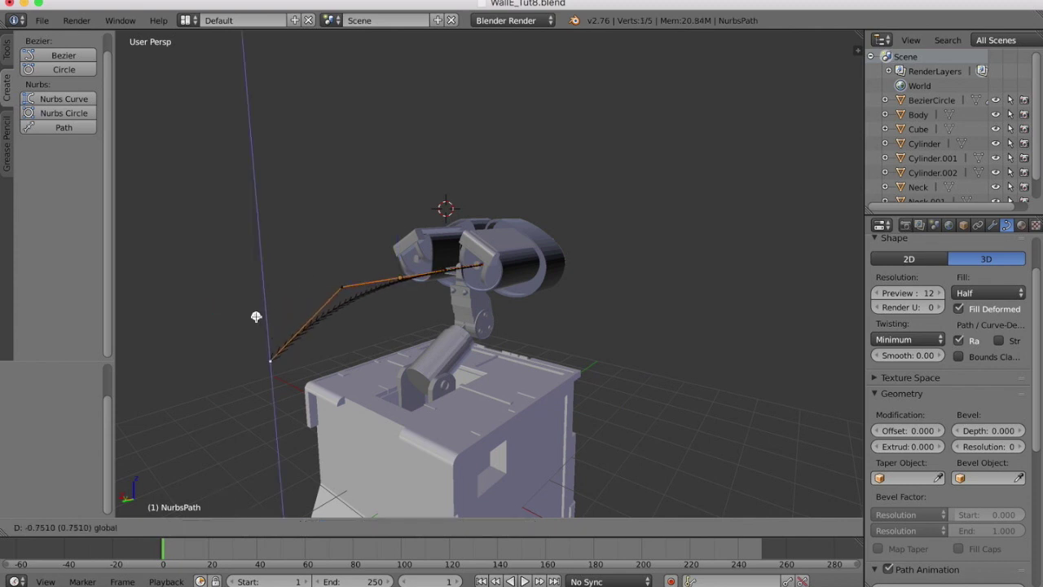
left_click(255, 329)
middle_click_drag(255, 329, 255, 329)
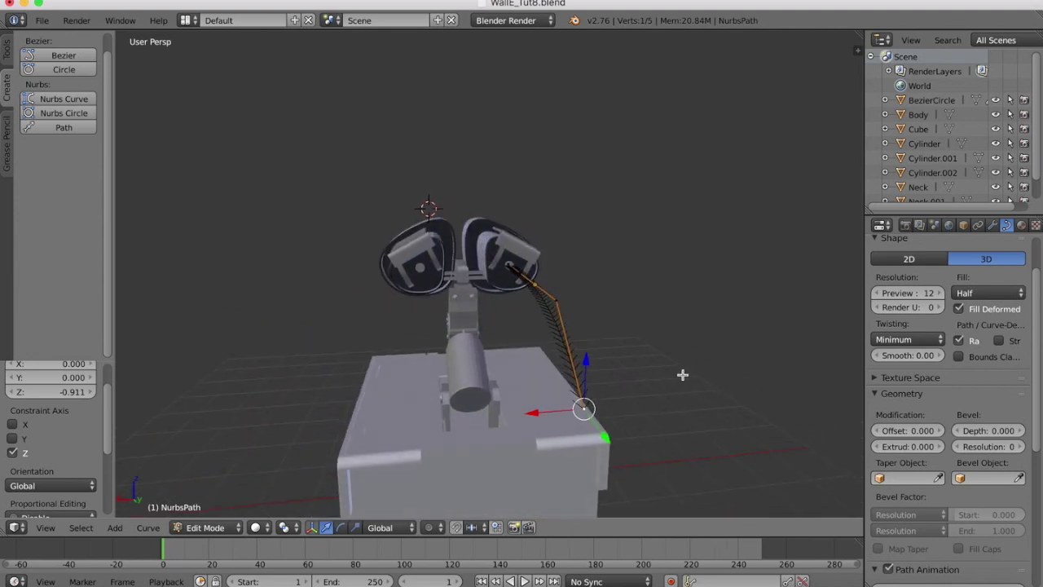
In the Right view, move the path's end point about -4.08 units along Y and about 0.27 units up along Z.
middle_click_drag(682, 372, 682, 374)
left_click(46, 528)
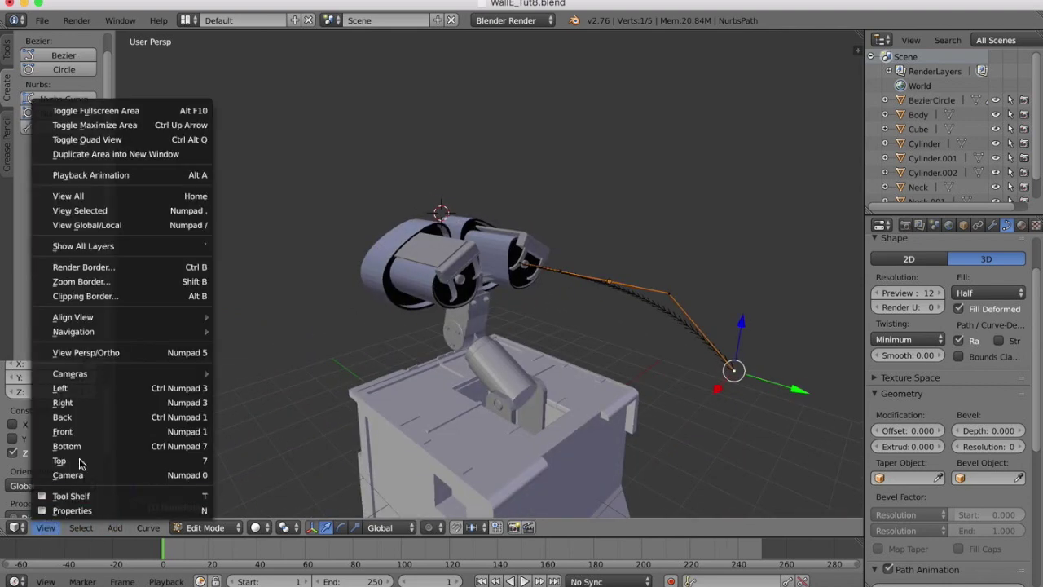
left_click(75, 403)
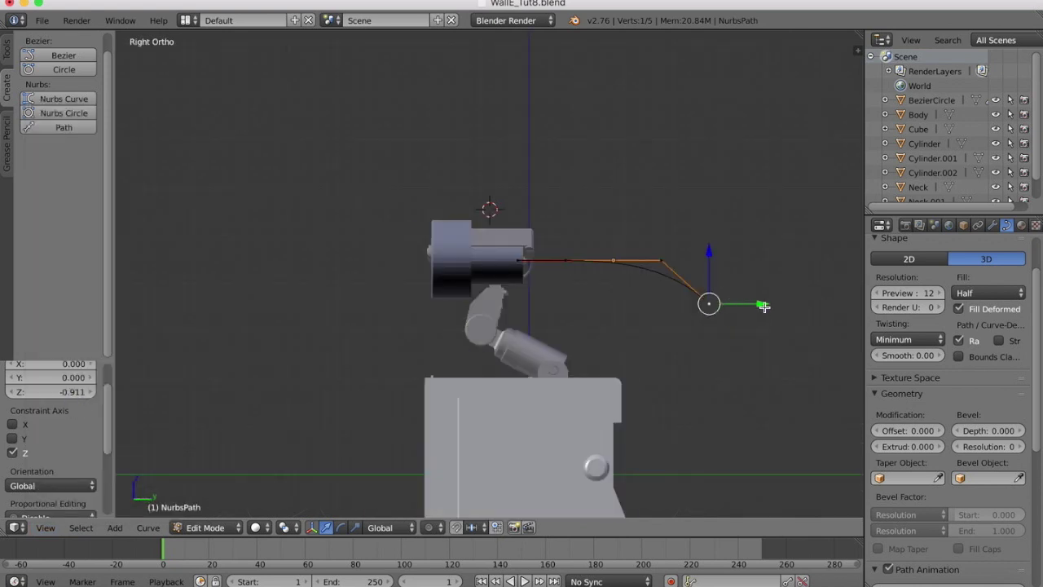
left_click_drag(763, 305, 568, 297)
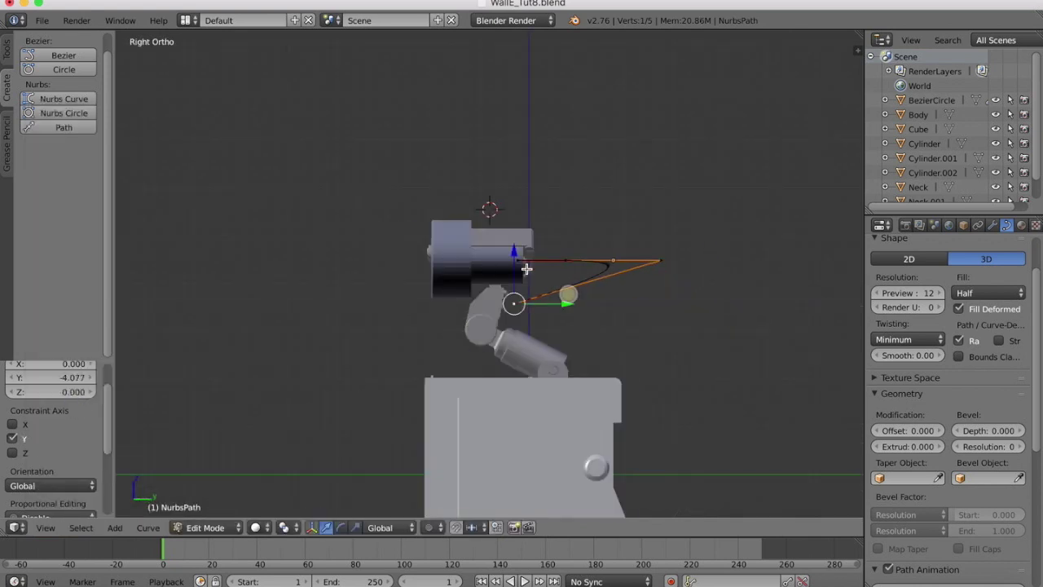
key("g")
key("z")
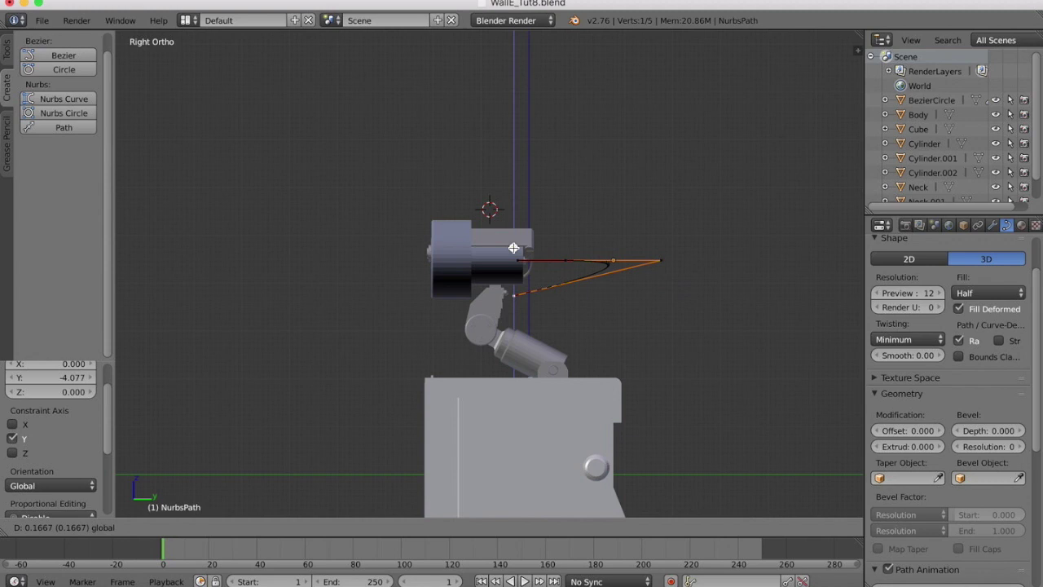
left_click(513, 242)
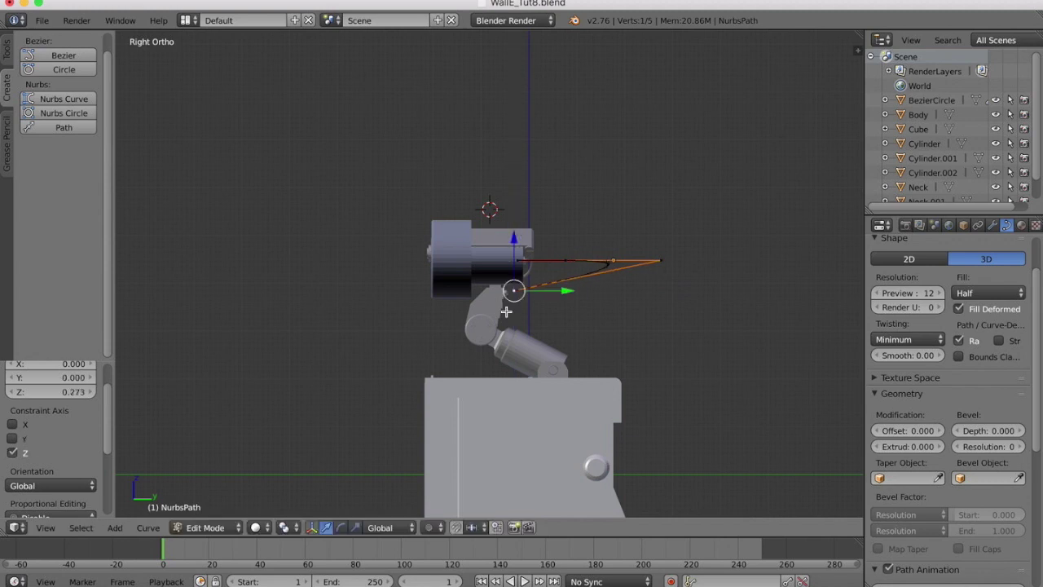
Align the end point with the bolt on the neck's back, about -0.045 units along Z and -0.123 units along Y.
scroll(512, 287, "up", 5)
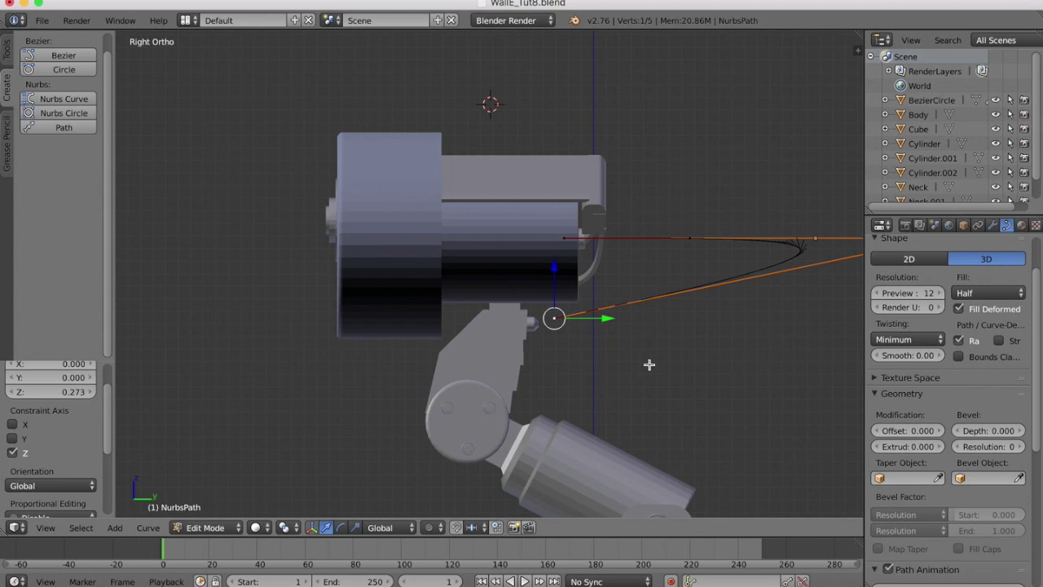
scroll(649, 364, "right", 1, "shift")
scroll(557, 305, "up", 3)
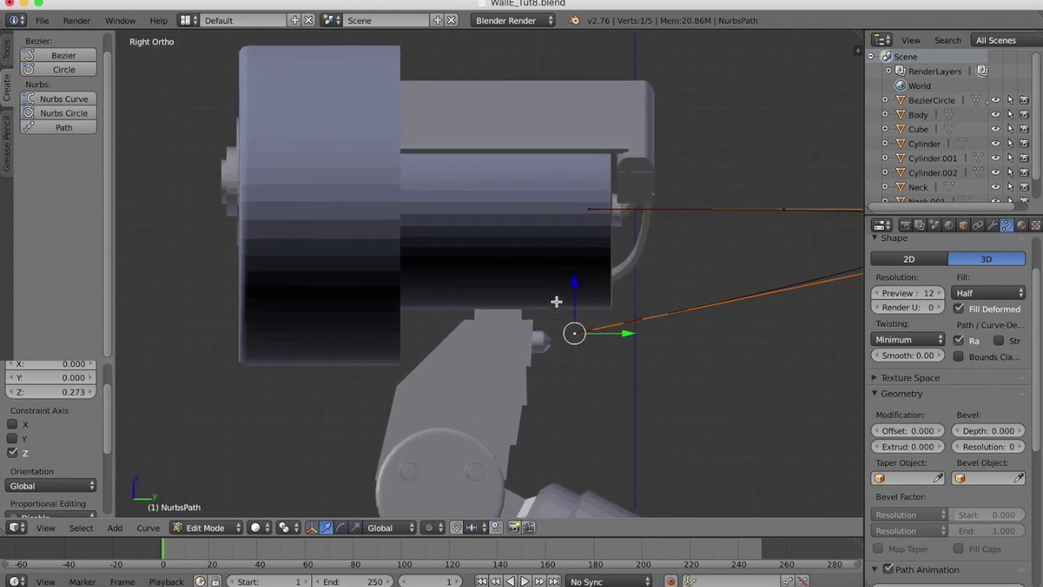
left_click_drag(576, 284, 575, 293)
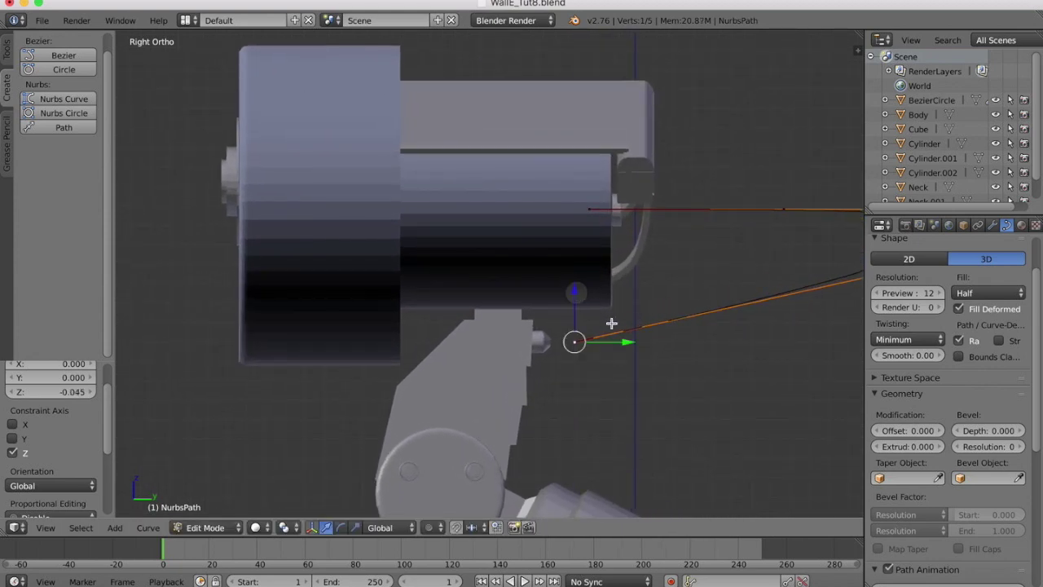
left_click_drag(628, 342, 603, 343)
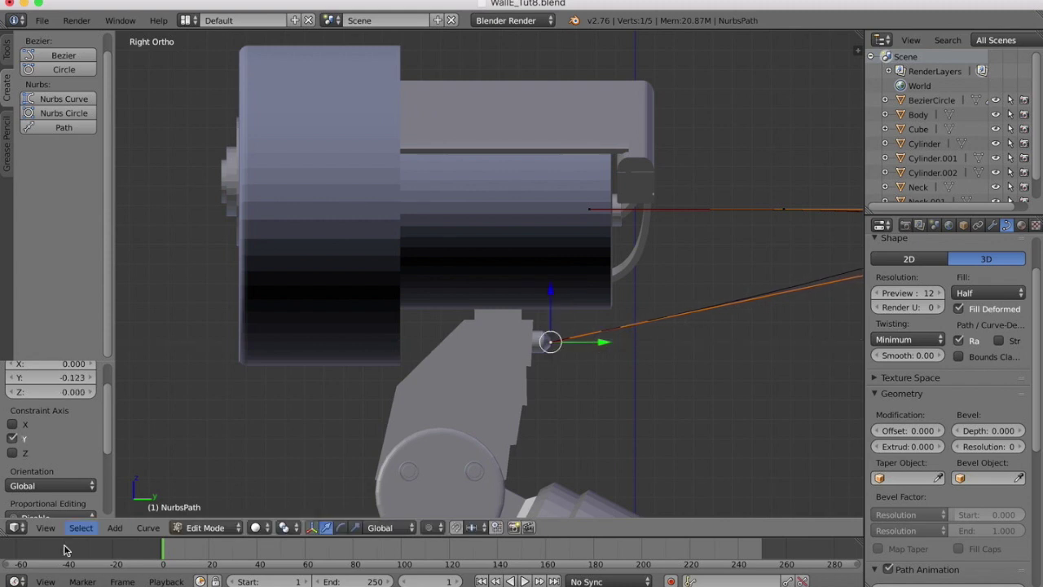
In the Back view, move the path's end point about 0.67 units along X onto the neck bolt nearest that eye.
left_click(45, 527)
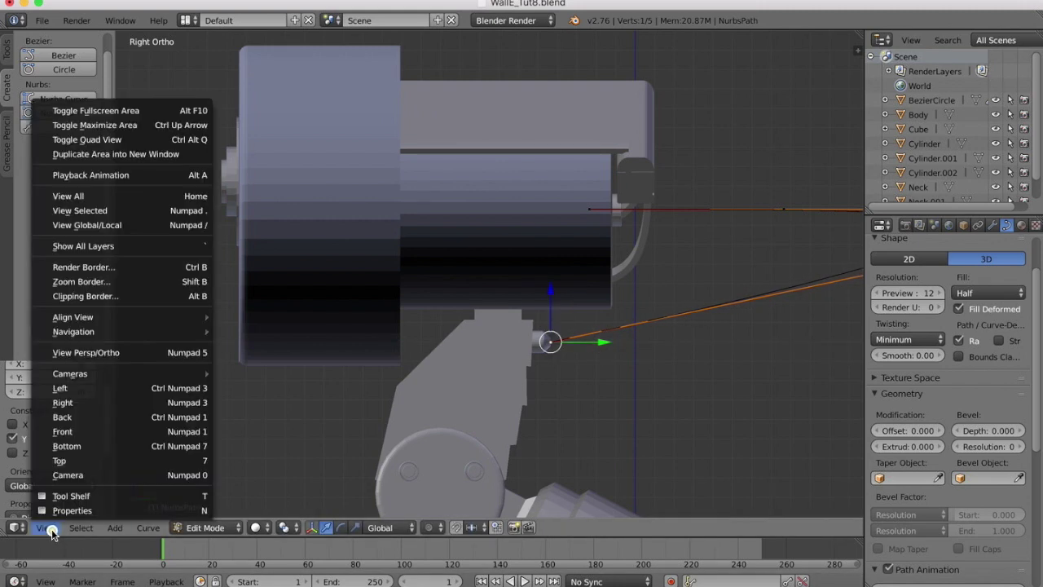
left_click(67, 420)
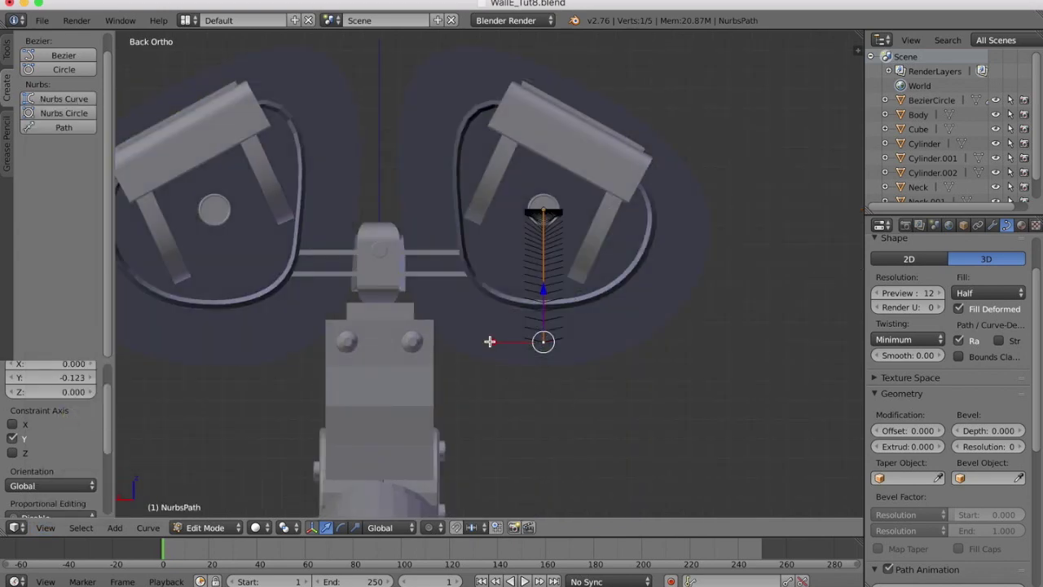
left_click_drag(488, 342, 356, 340)
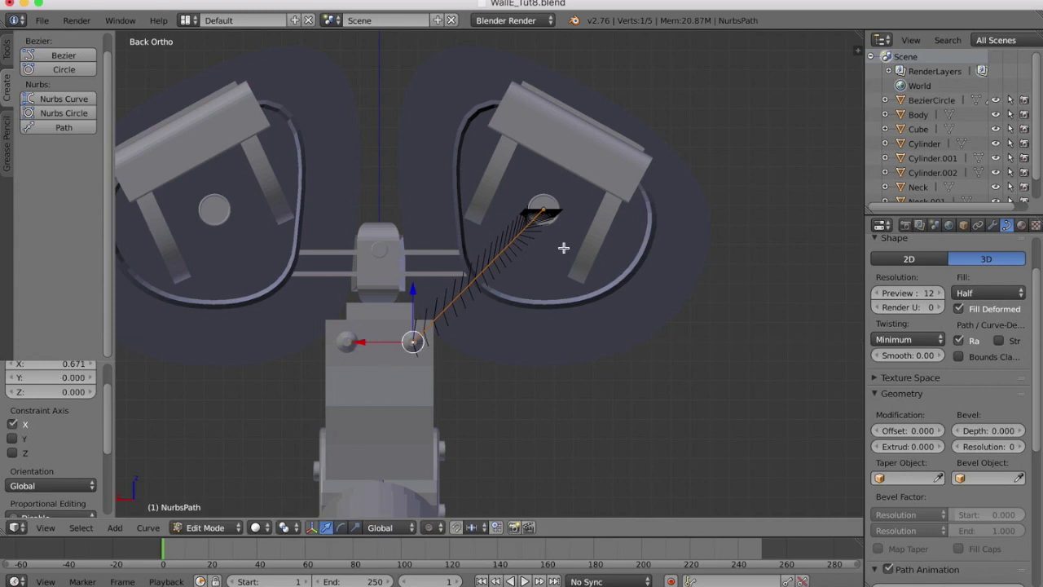
In the Right view, move the path's middle control point about -0.85 units along Y and -0.14 units along Z.
left_click(48, 530)
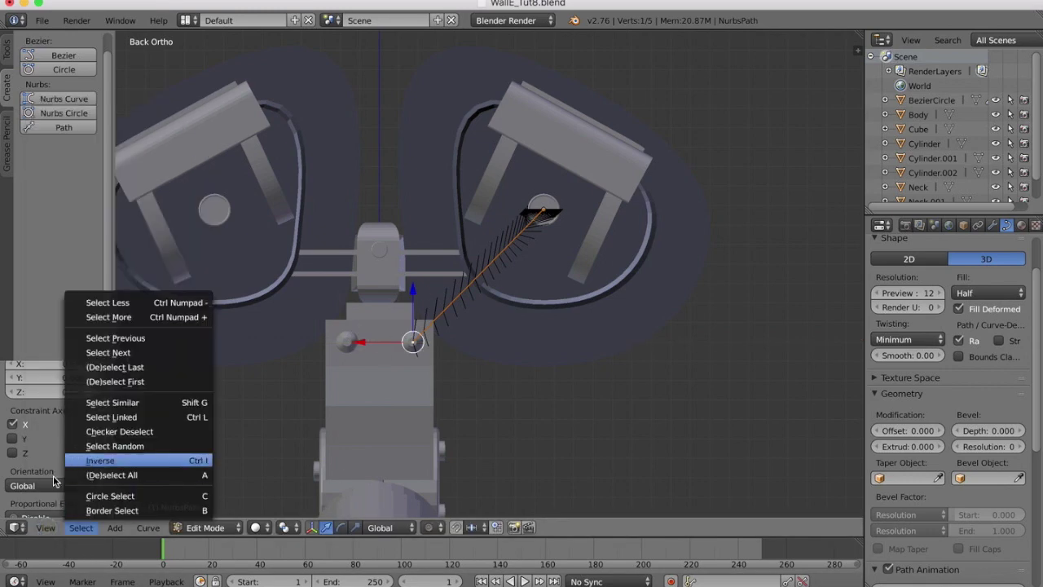
left_click(46, 528)
left_click(68, 403)
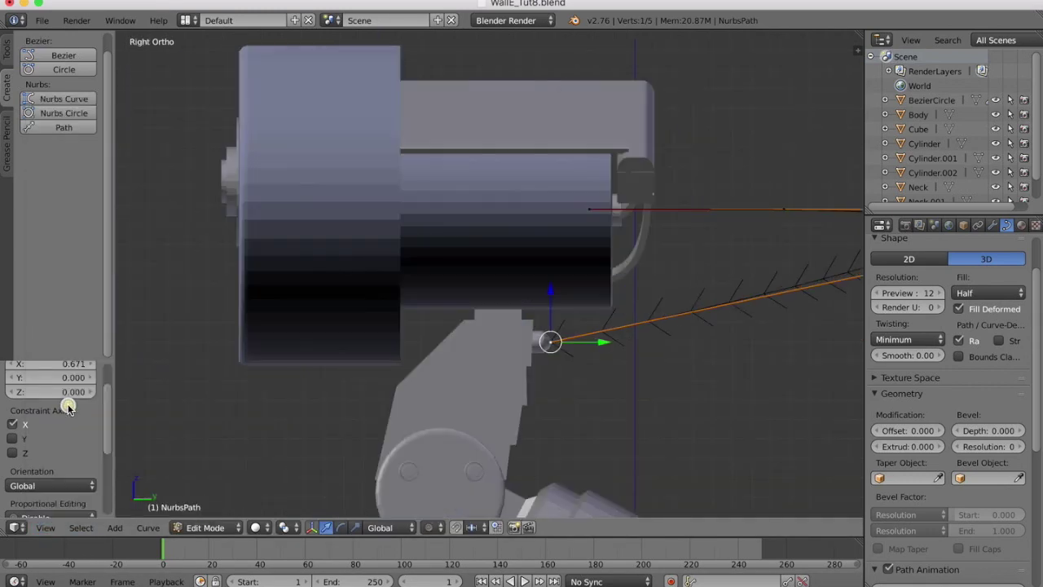
scroll(736, 175, "right", 8)
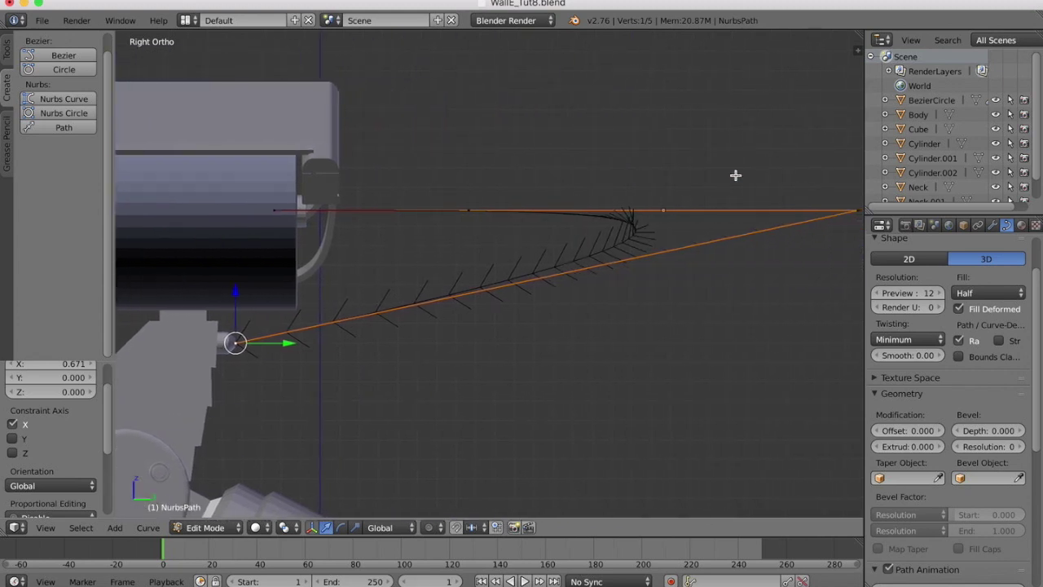
key("g")
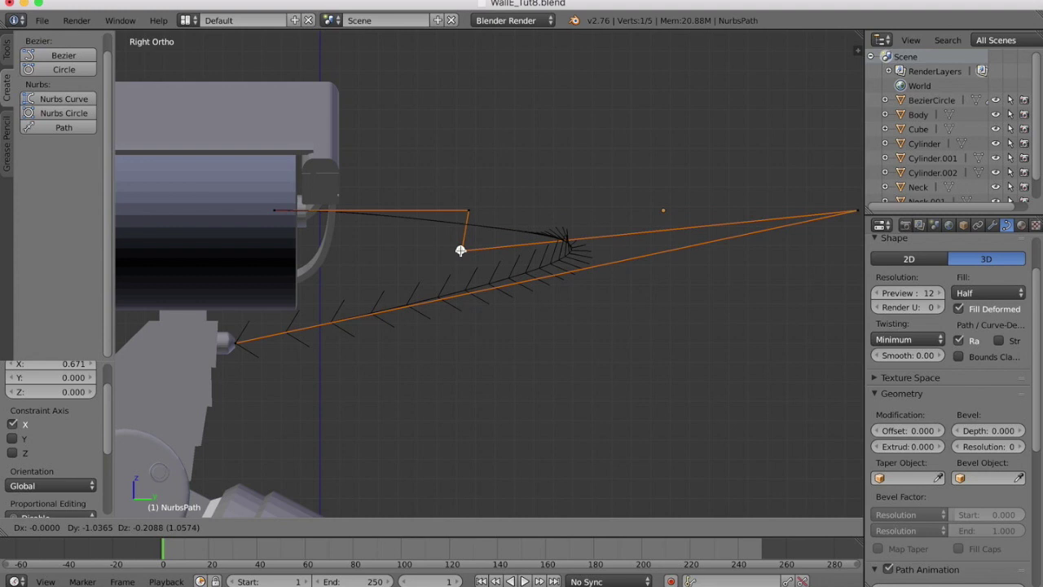
left_click(496, 236)
Move the path's second control point about -0.41 along Y and 0.17 along Z, and the fourth about -2.38 and -0.57.
right_click(467, 210)
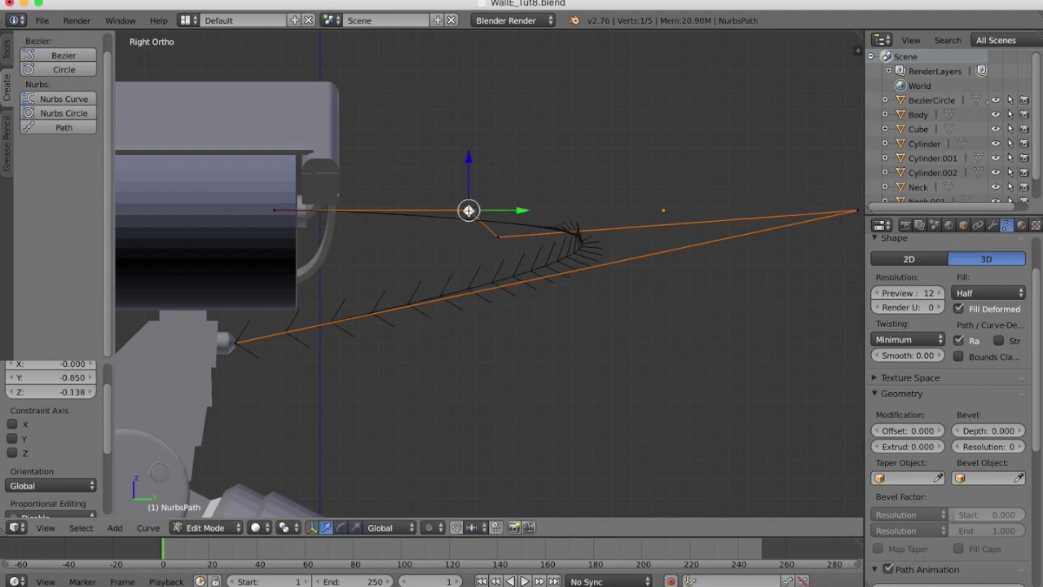
key("g")
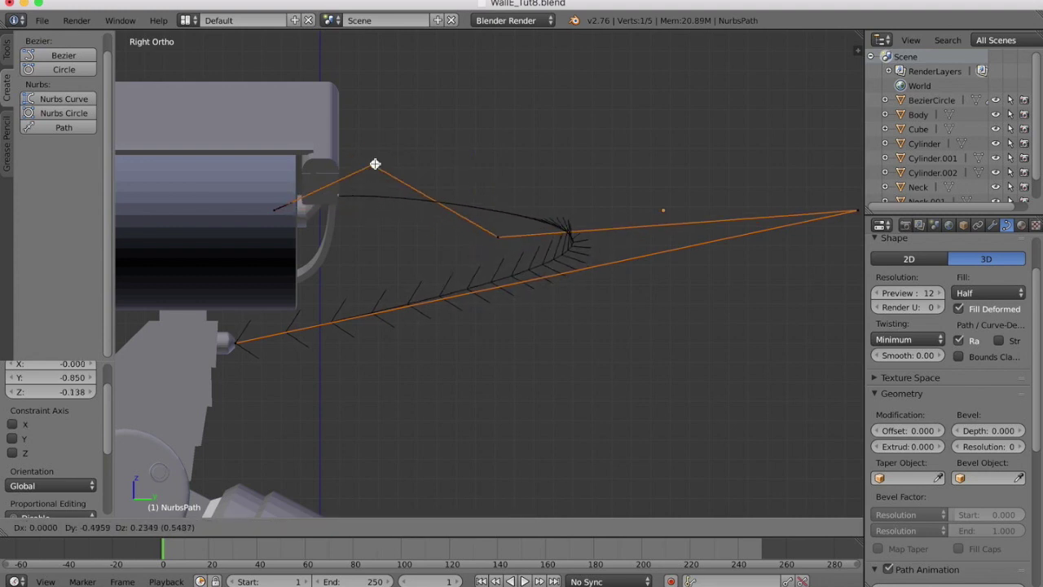
left_click(388, 176)
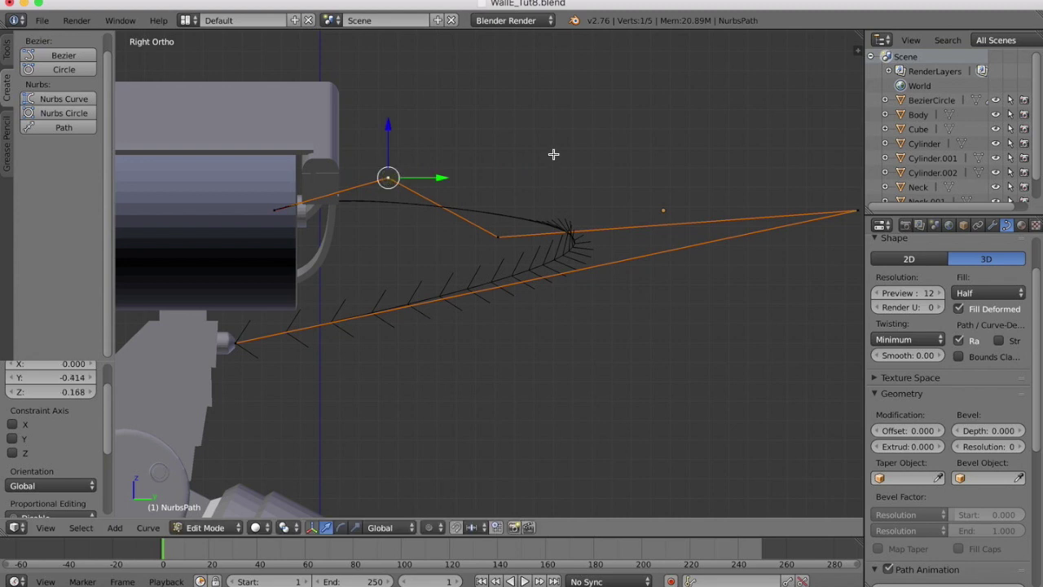
right_click(856, 211)
key("g")
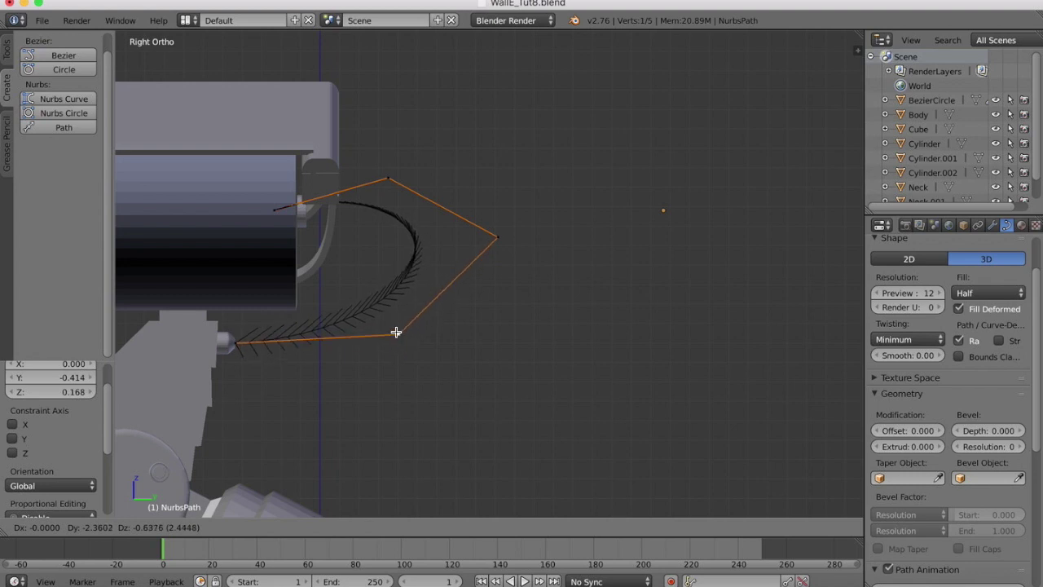
left_click(395, 321)
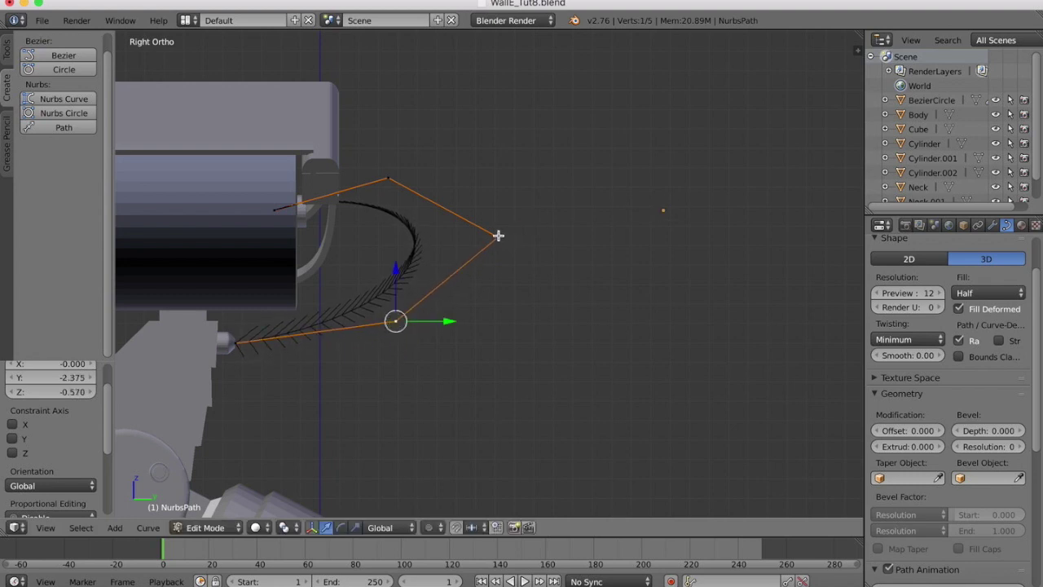
Pull the path's middle control point about -0.46 units along Y toward the head, tightening the loop, and check it from an angle.
right_click(497, 235)
left_click_drag(550, 237, 462, 239)
middle_click_drag(518, 151, 516, 151)
scroll(516, 151, "left", 15)
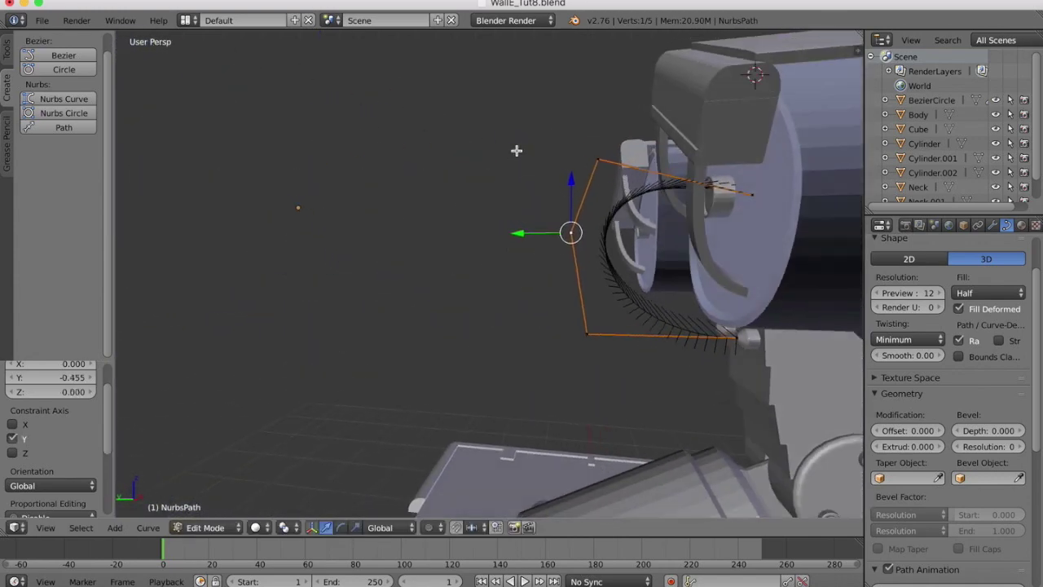
Check the path's loop from both sides of the head and return to Object Mode.
scroll(516, 151, "left", 15)
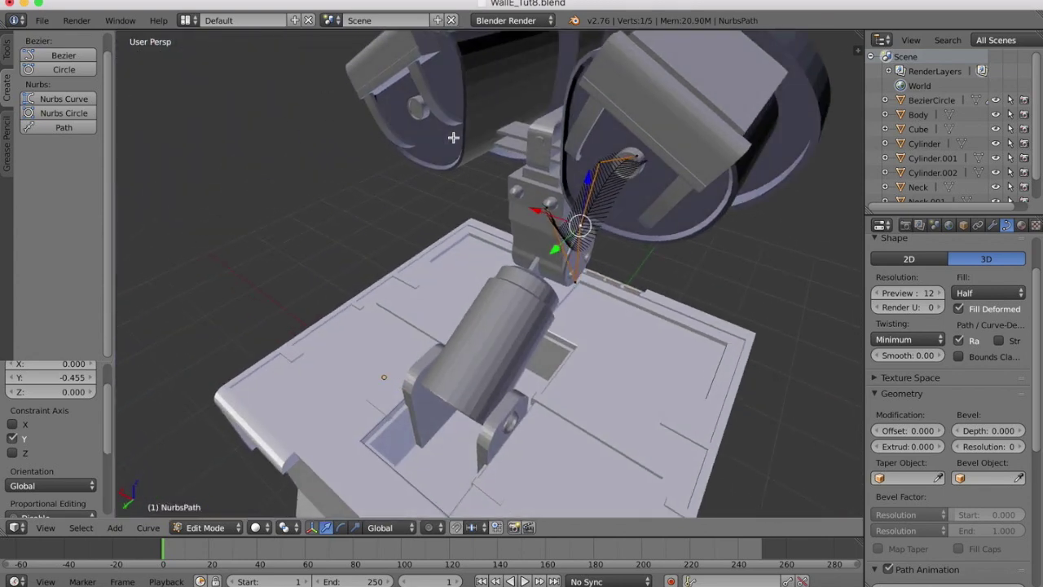
middle_click_drag(657, 167, 392, 139)
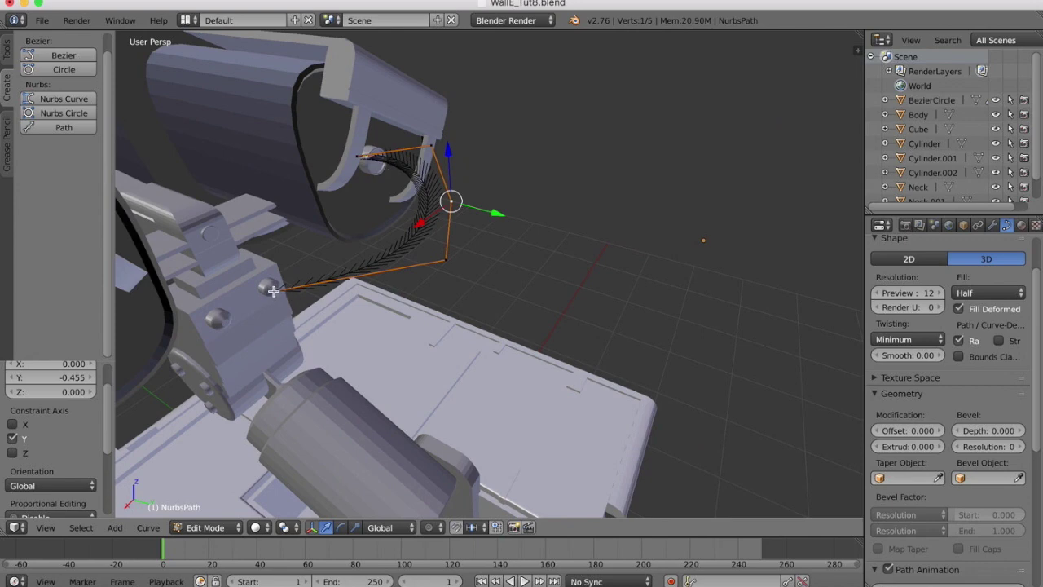
middle_click_drag(274, 291, 273, 291)
middle_click_drag(373, 211, 687, 209)
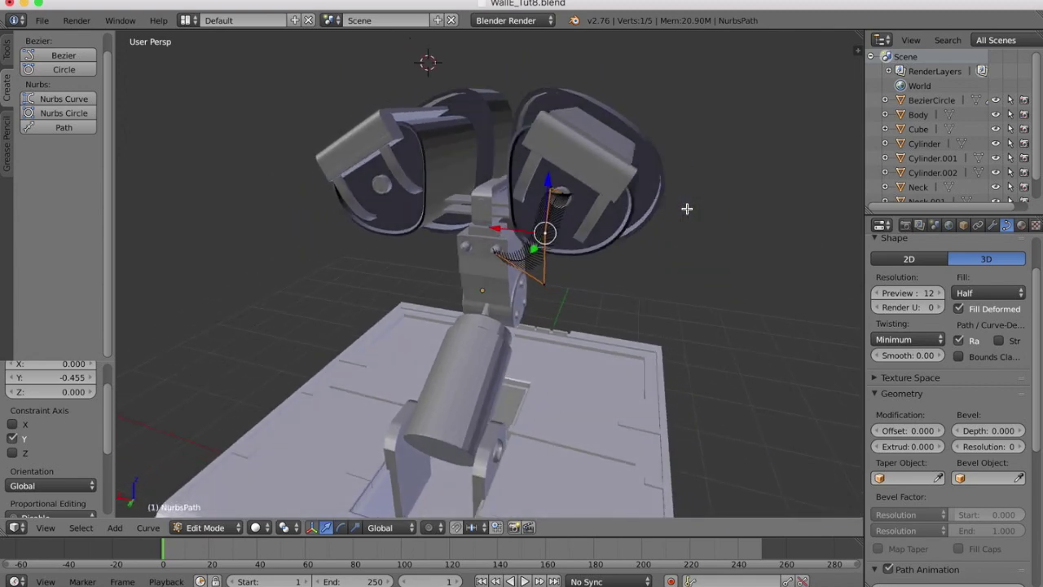
scroll(686, 208, "left", 5)
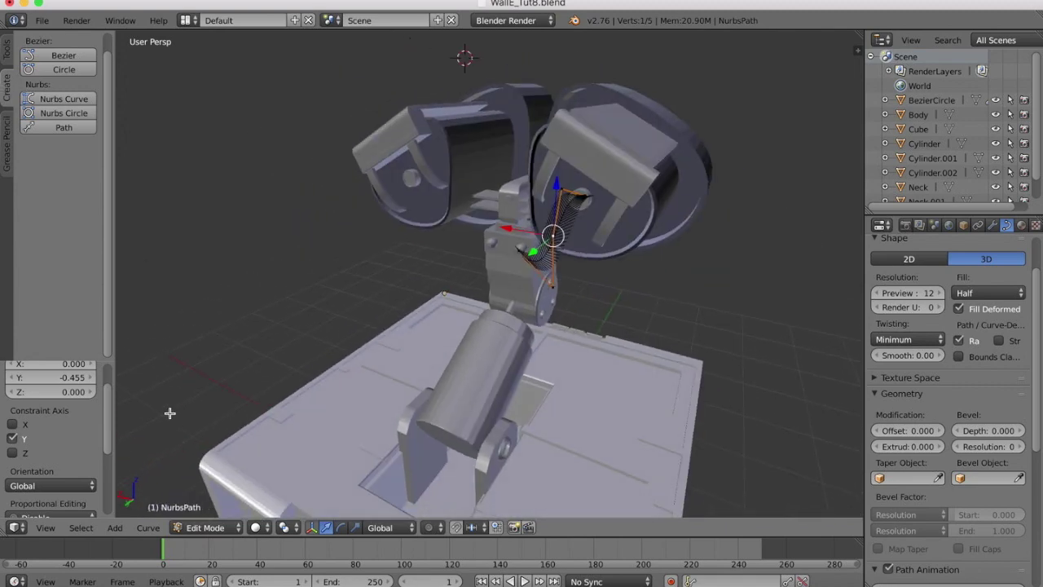
left_click(200, 527)
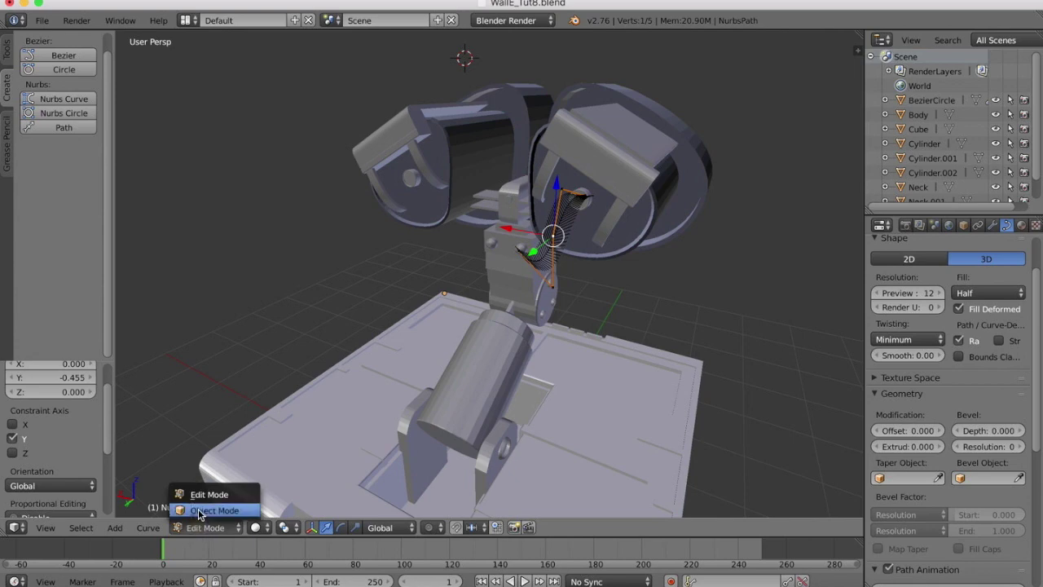
left_click(201, 508)
scroll(232, 192, "left", 10)
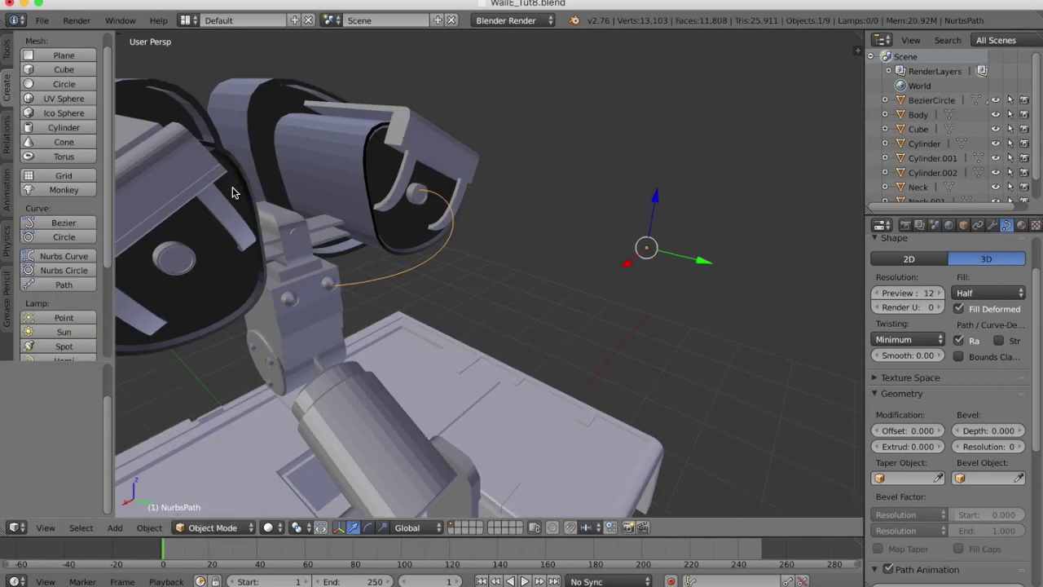
scroll(232, 193, "right", 5)
scroll(233, 191, "left", 5)
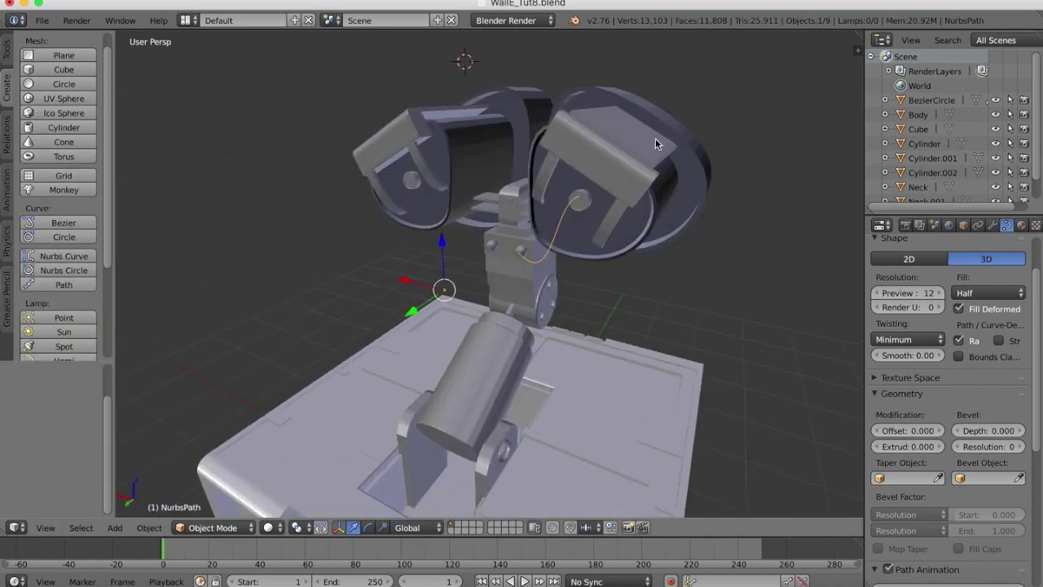
Add a mesh circle at the 3D cursor above the head and scale it uniformly to about 0.123.
left_click(63, 84)
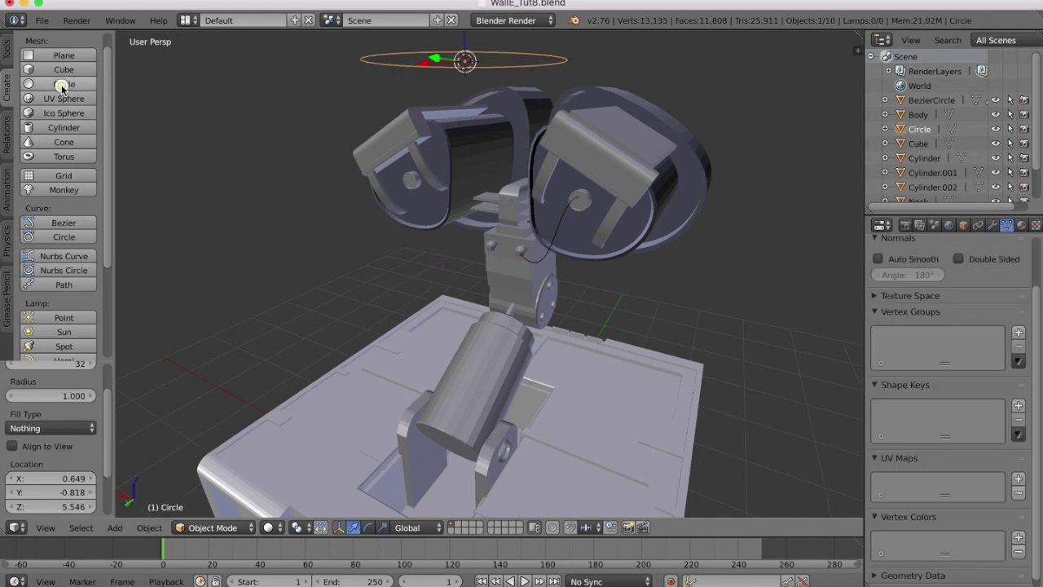
key("s")
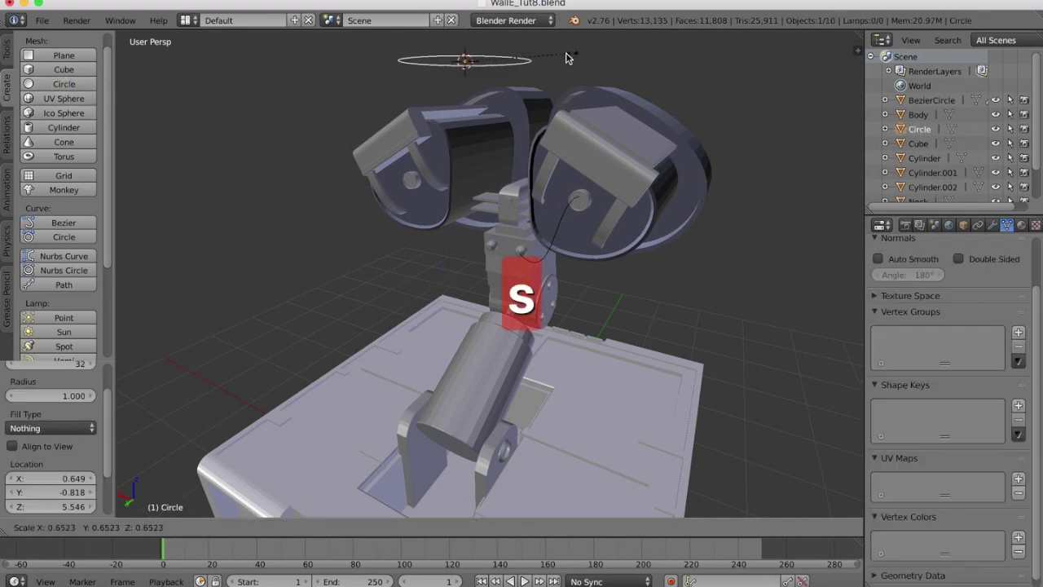
left_click(485, 65)
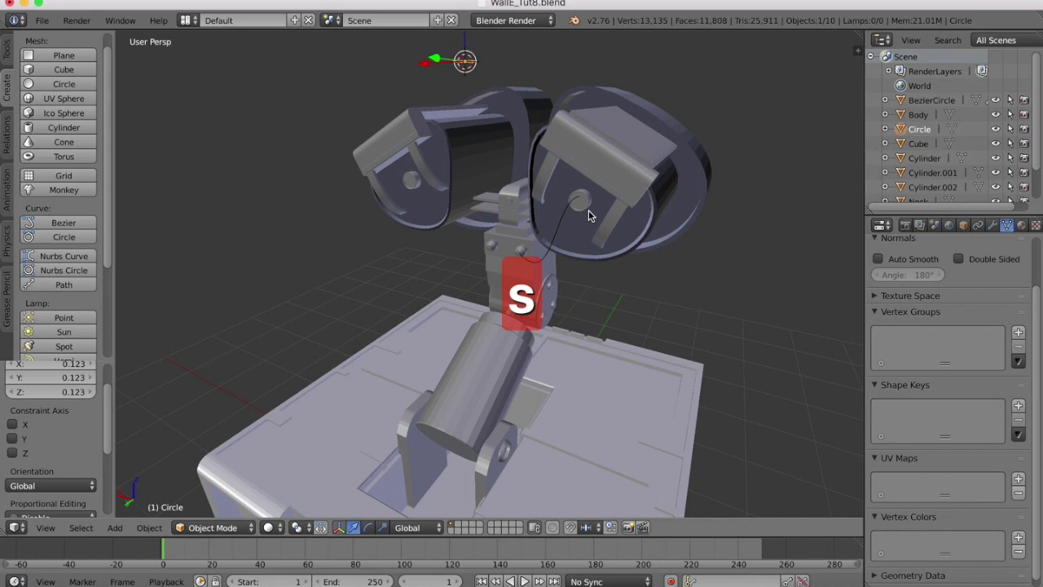
Rename the new mesh circle as "profile".
double_click(919, 129)
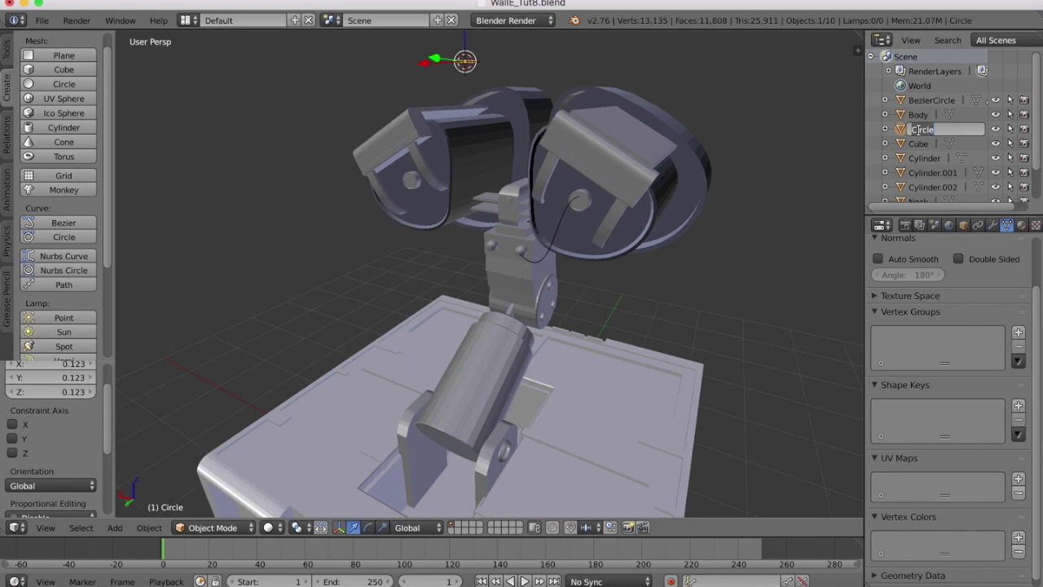
type("profile")
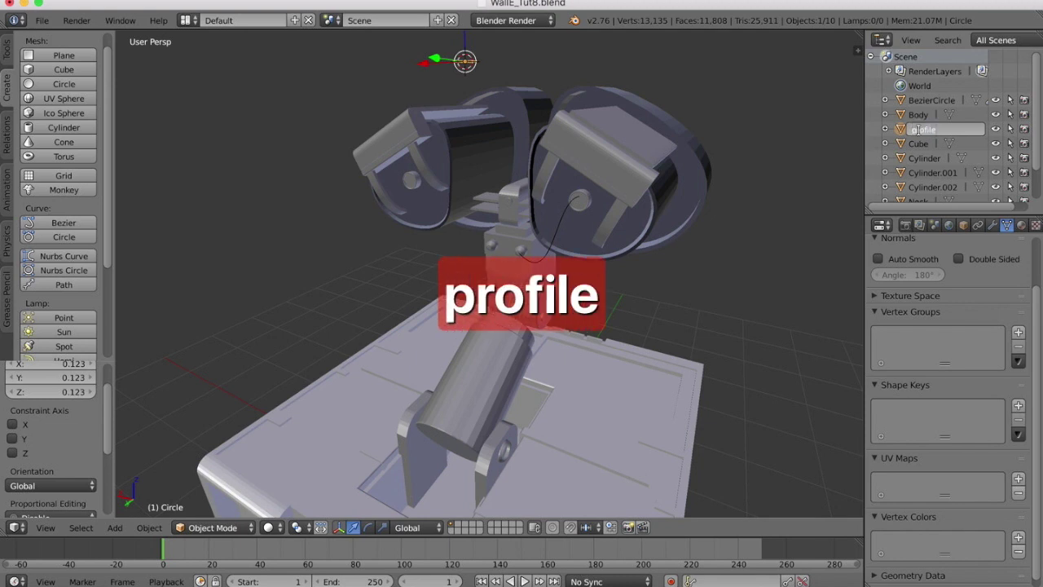
key("Return")
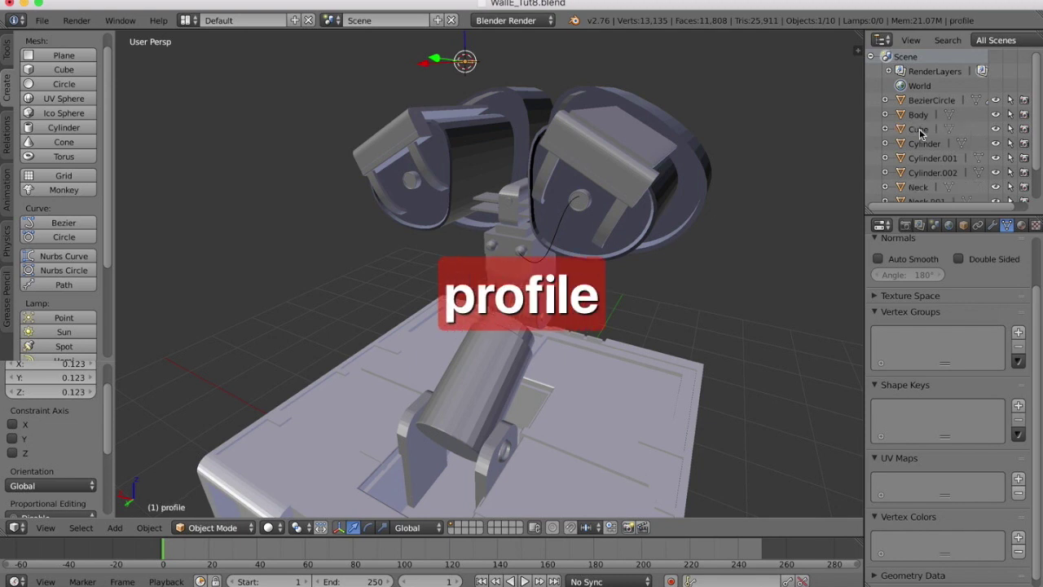
Select the path curve behind the head and rename it as "extrusion path".
right_click(548, 247)
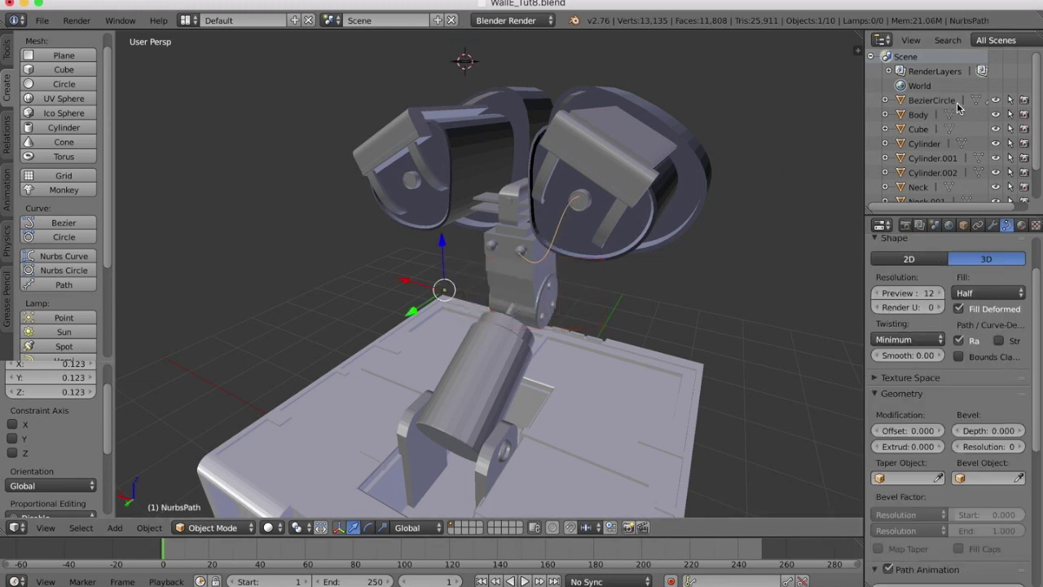
scroll(958, 108, "down", 2)
double_click(927, 181)
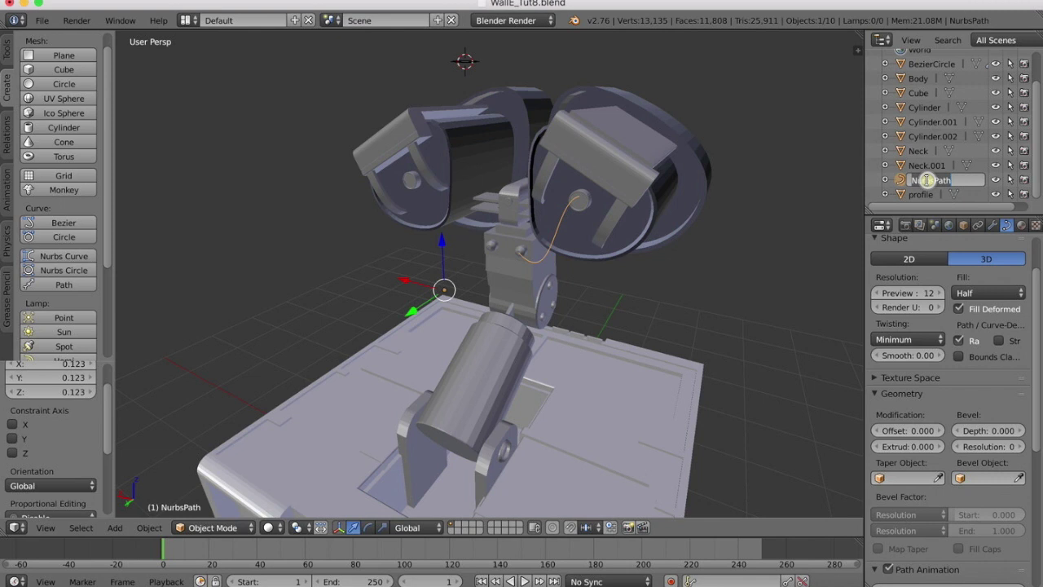
type("extrusion")
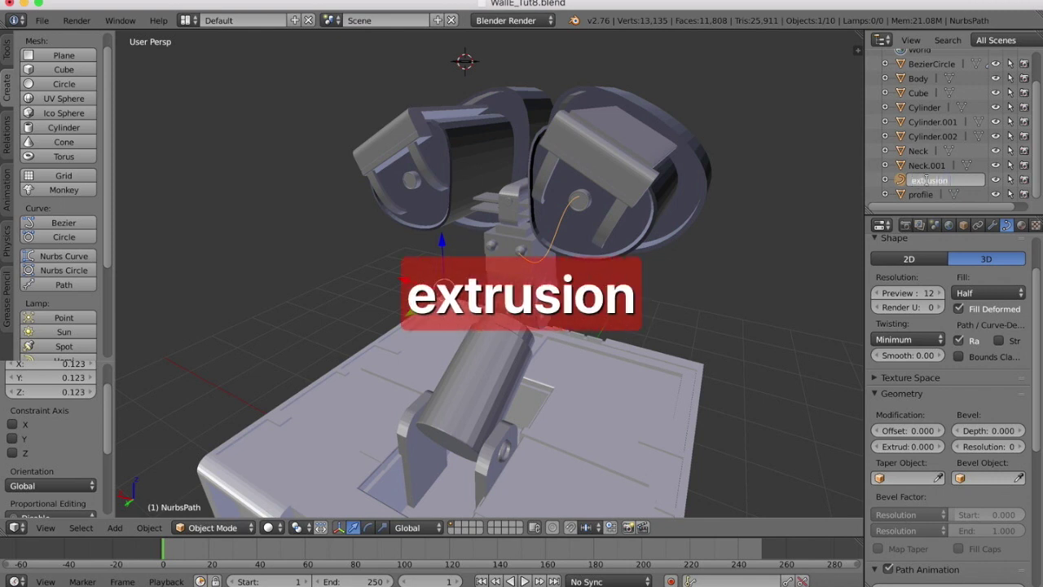
type(" path")
key("Return")
Rename the small mesh circle as "extrusion profile".
double_click(920, 194)
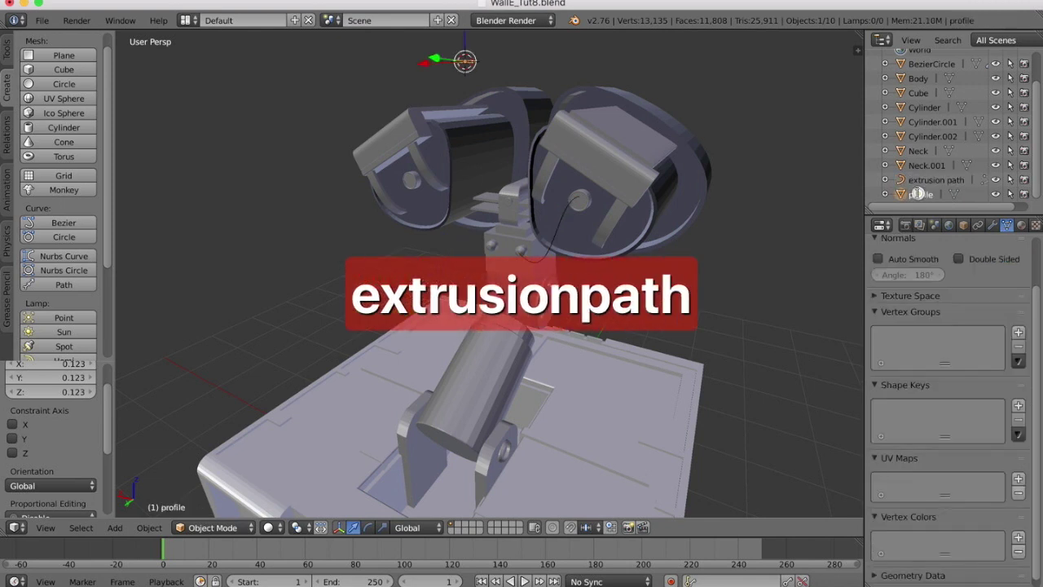
type("extrusion profile")
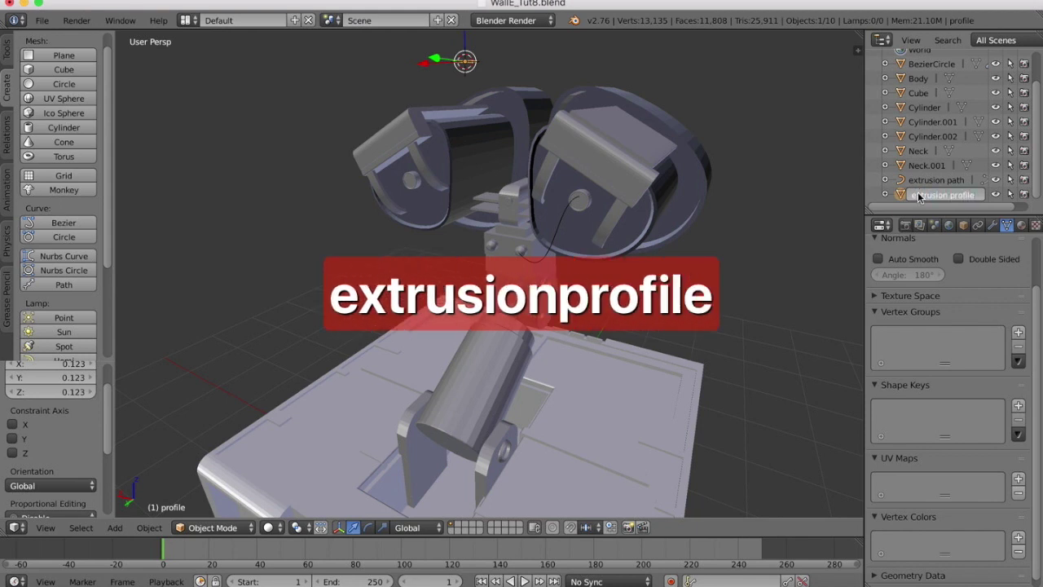
key("Return")
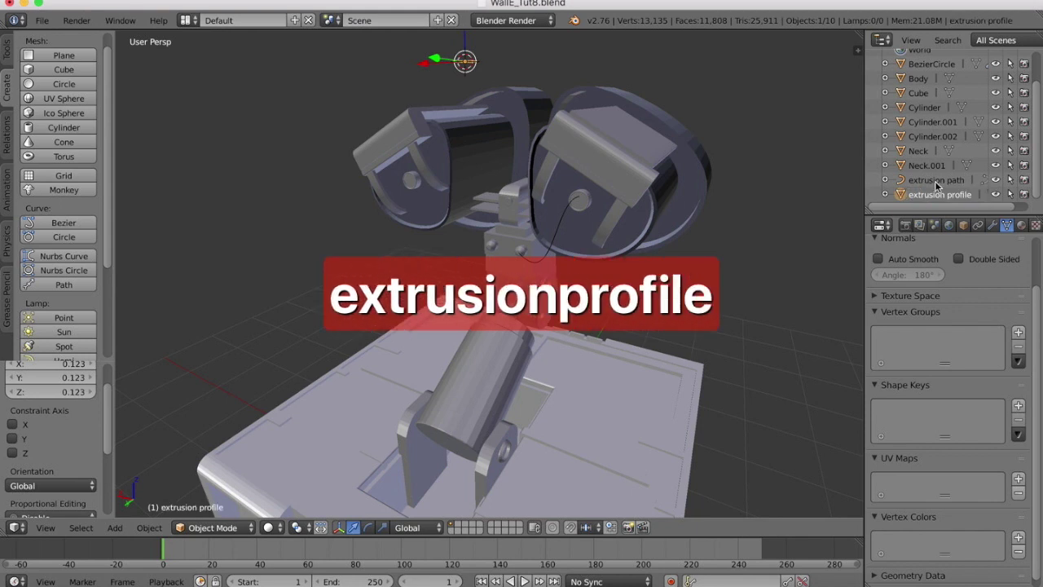
Try to assign the small mesh circle above the head as the extrusion path's Bevel Object.
left_click(935, 181)
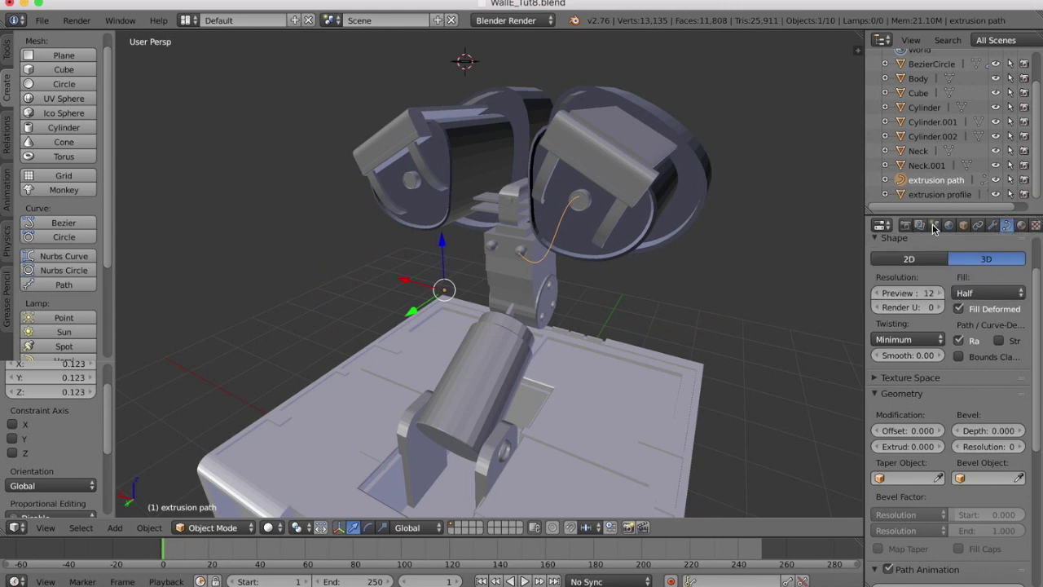
scroll(1008, 391, "down", 1)
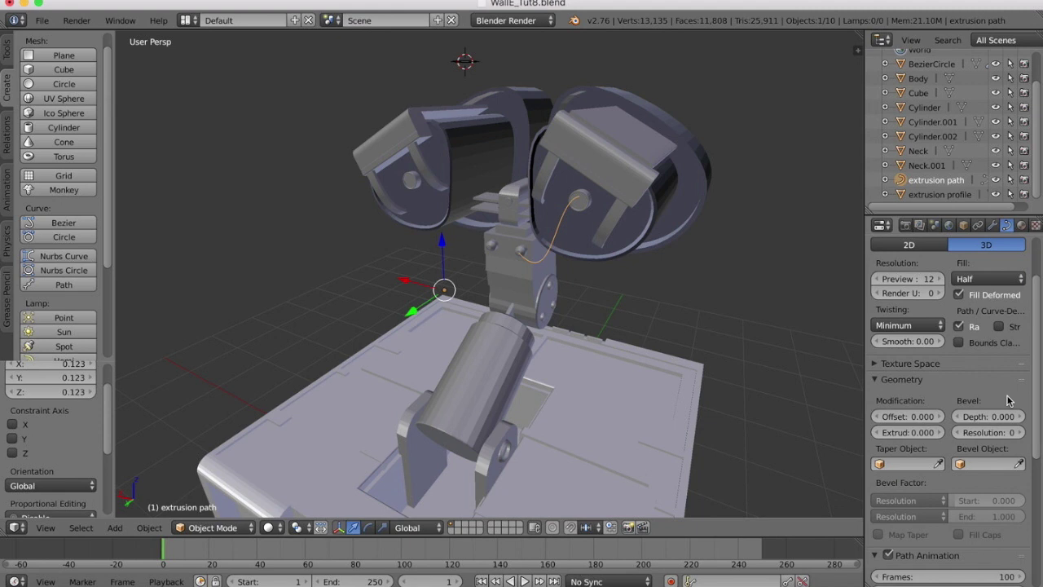
left_click(958, 461)
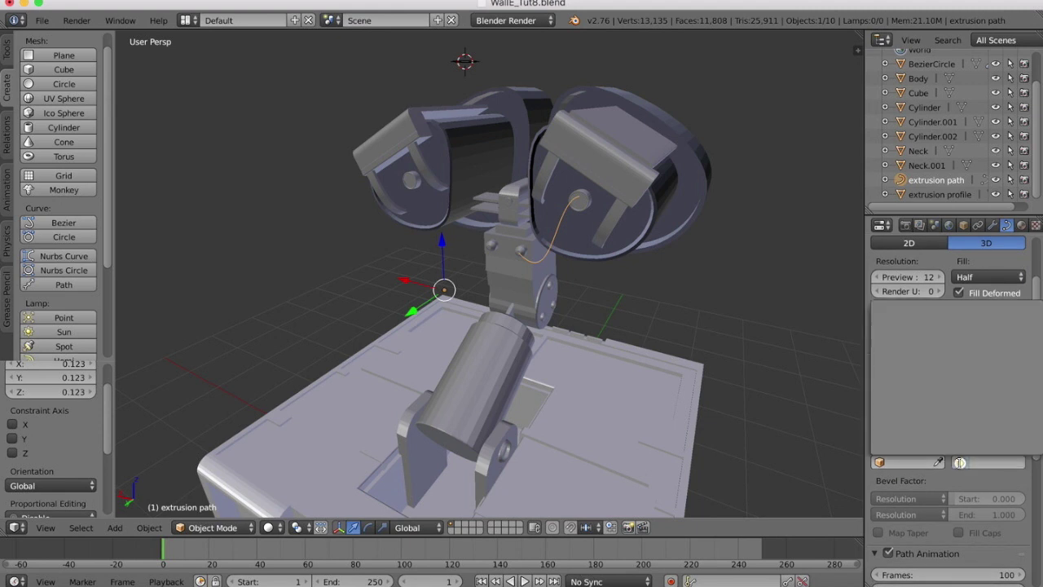
left_click(1002, 484)
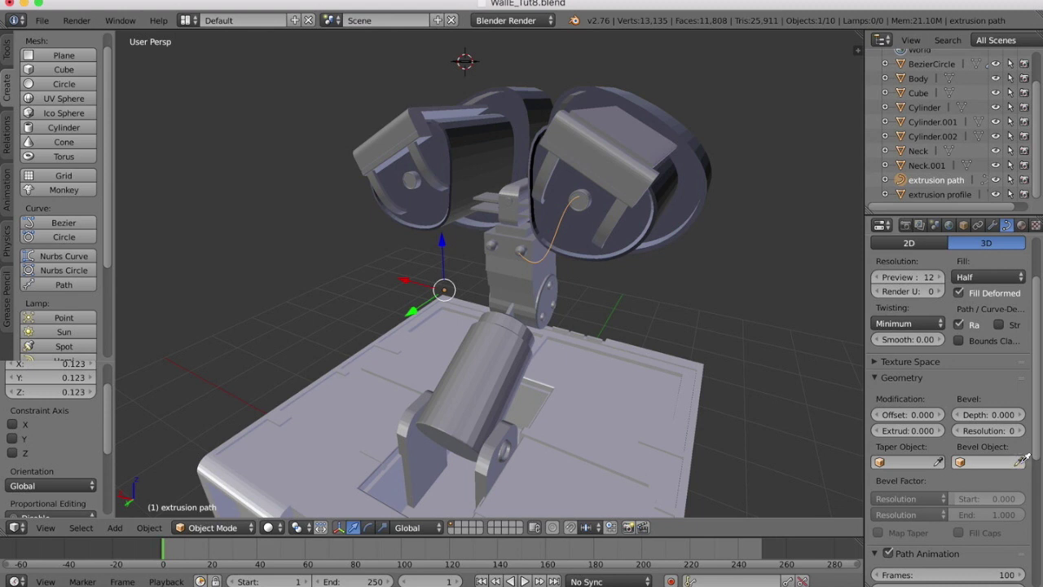
left_click(1021, 461)
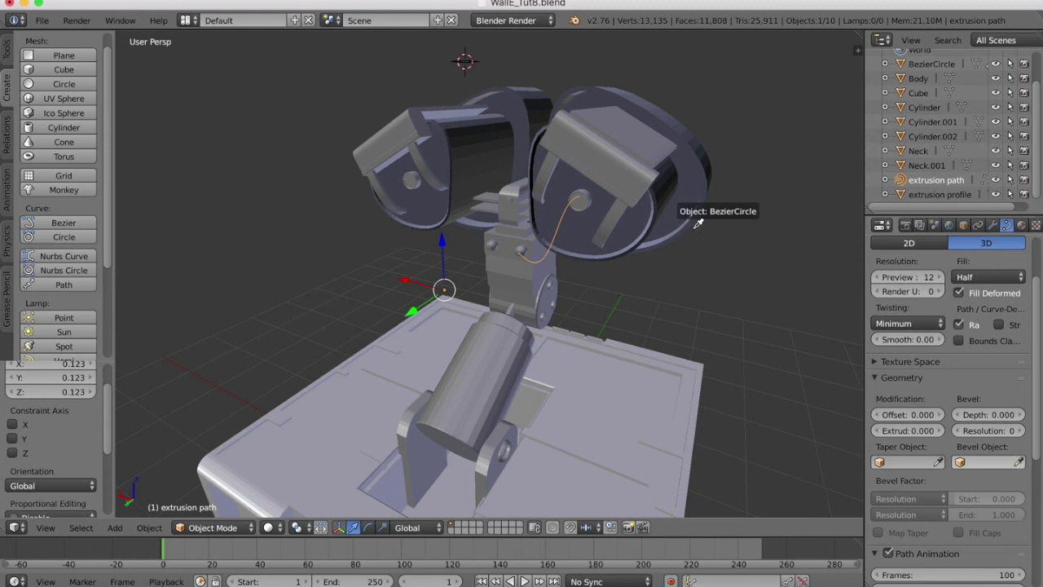
left_click(465, 63)
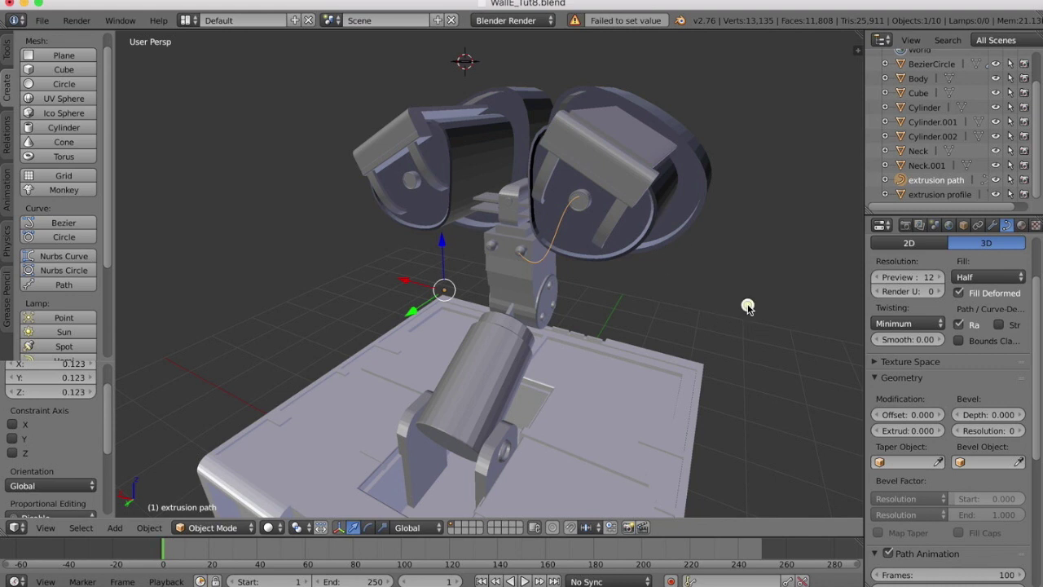
Switch the extrusion path to Edit Mode and try again to choose its Bevel Object.
left_click(233, 527)
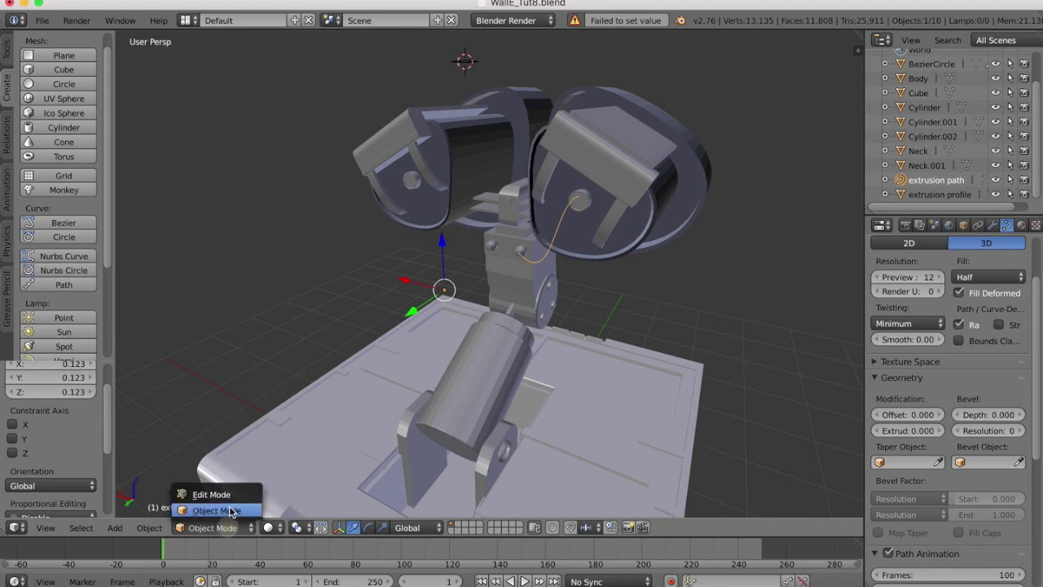
left_click(204, 491)
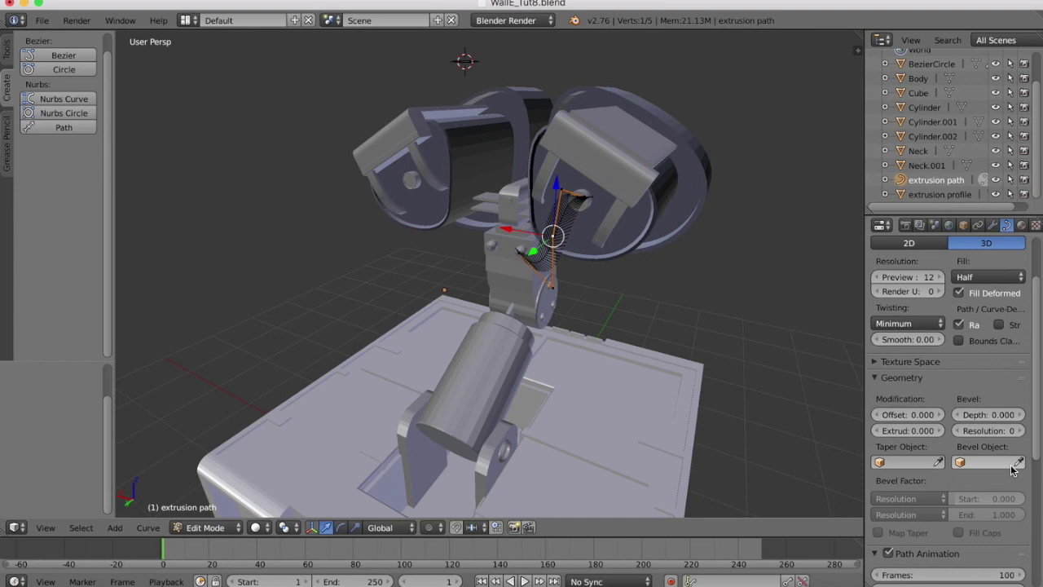
left_click(962, 462)
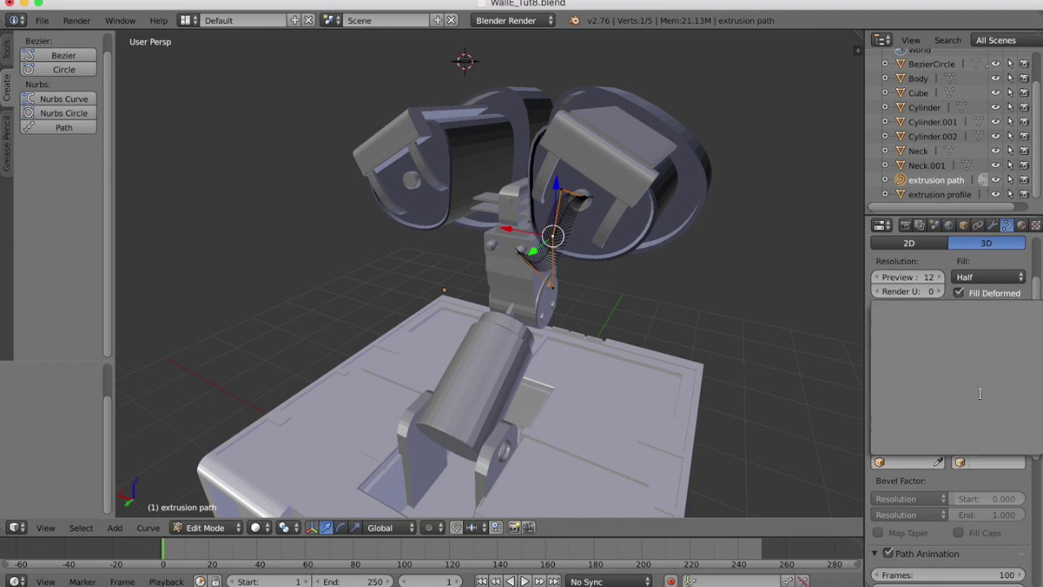
left_click(935, 195)
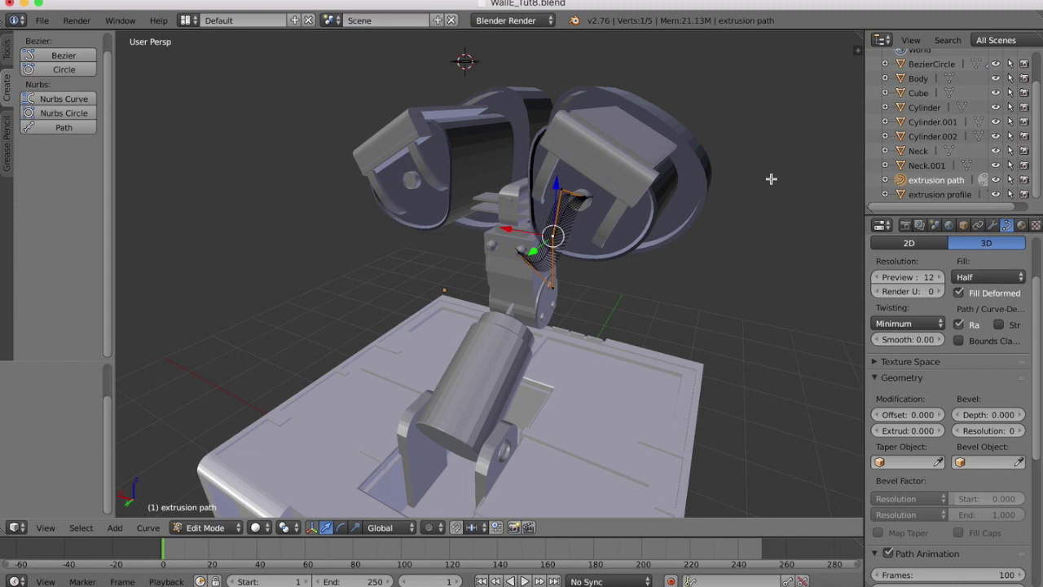
Select the mesh circle named "extrusion profile" and delete it.
left_click(928, 195)
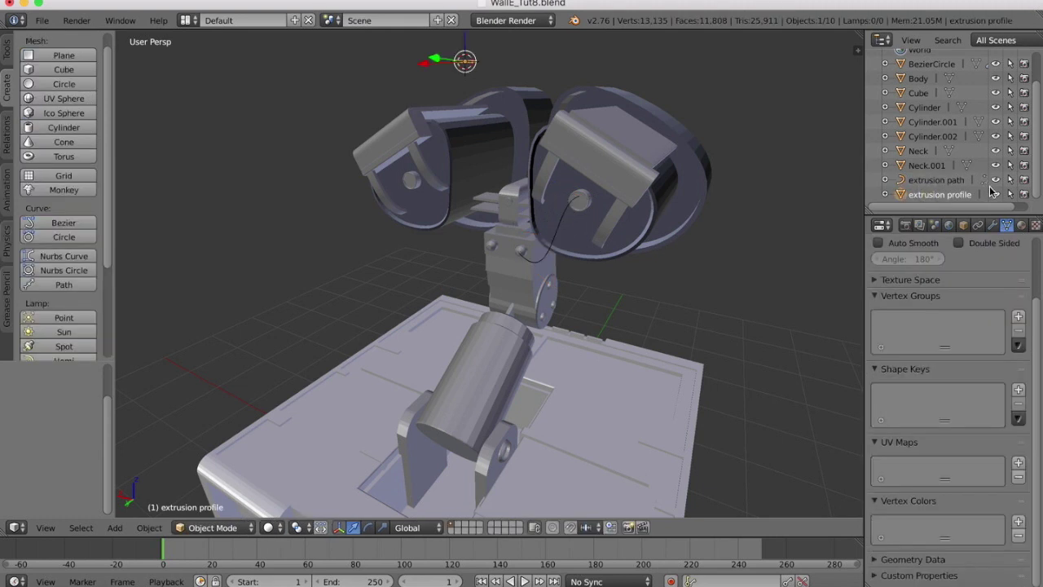
key("x")
left_click(805, 193)
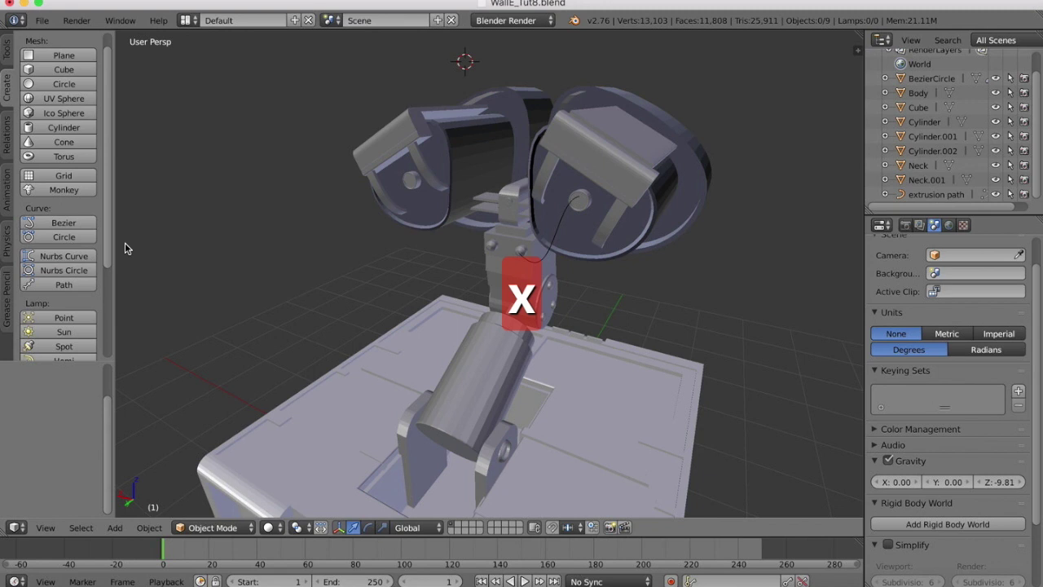
Add a Nurbs Circle at the 3D cursor above the head and rename it as "extrusion profile".
left_click(63, 270)
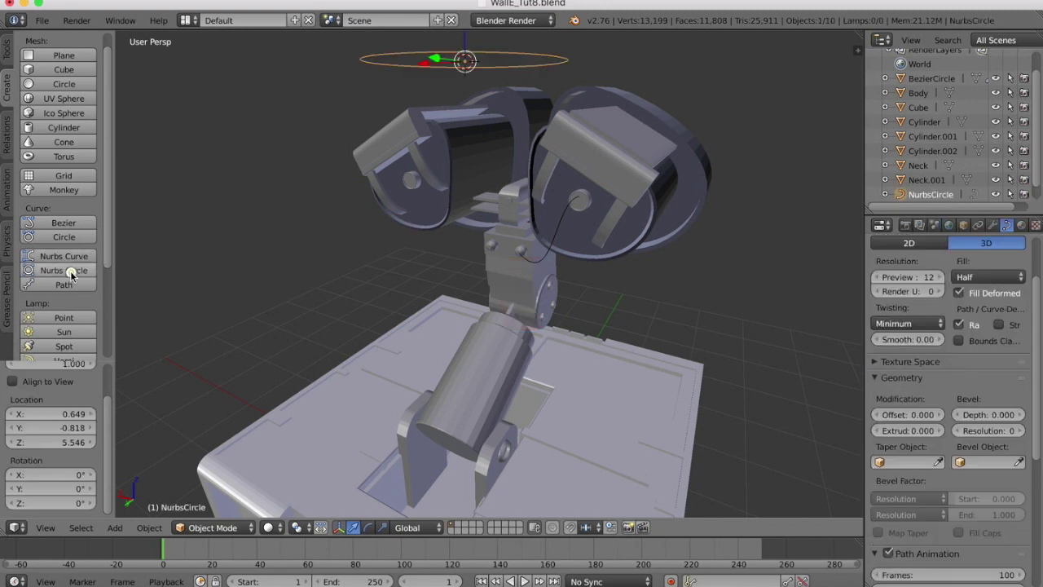
double_click(926, 195)
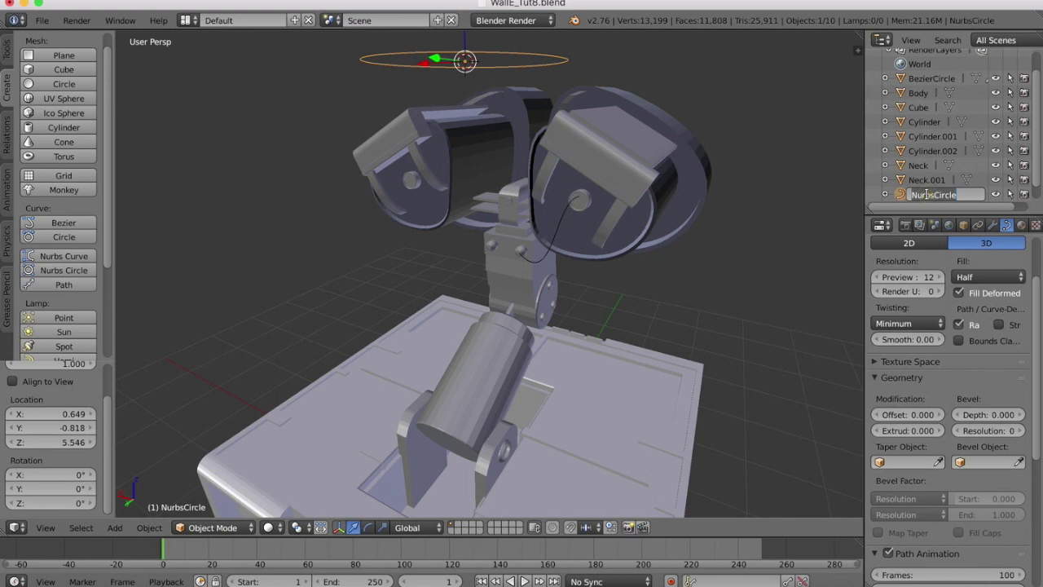
type("extrusion pr")
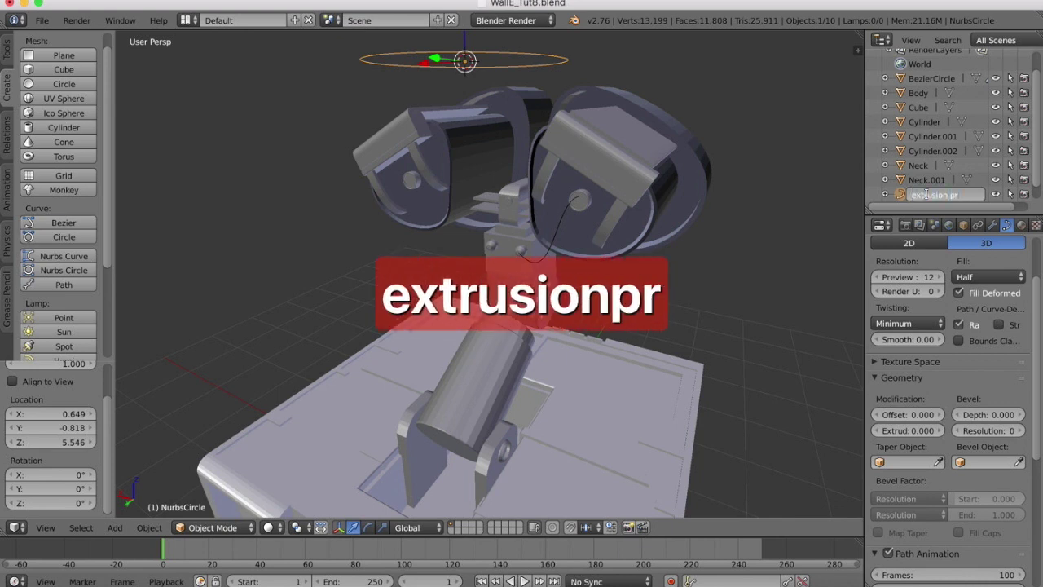
type("ofile")
key("Return")
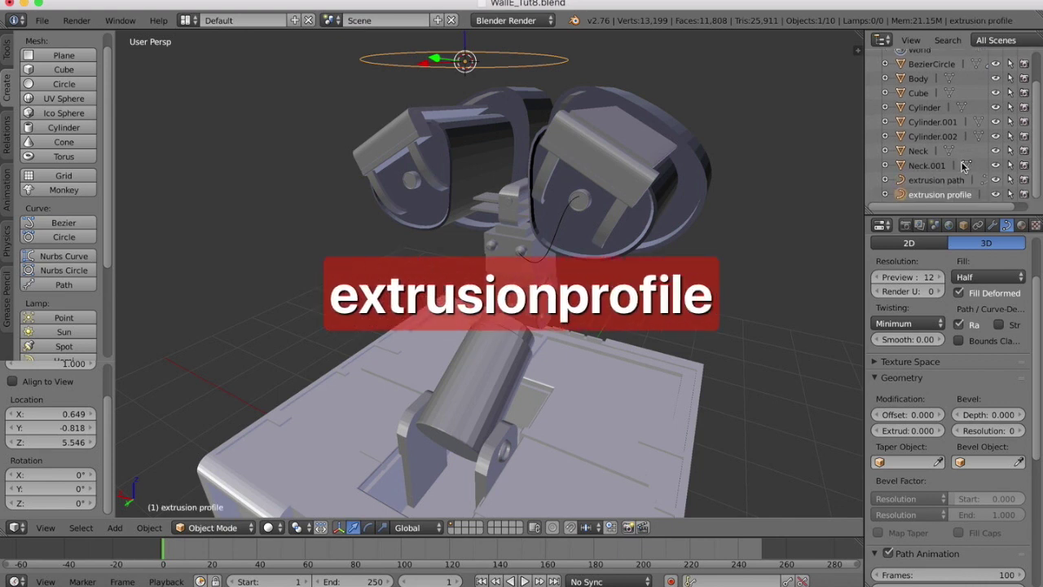
Scale the extrusion profile circle to about 0.086 and assign it as the extrusion path's Bevel Object.
key("s")
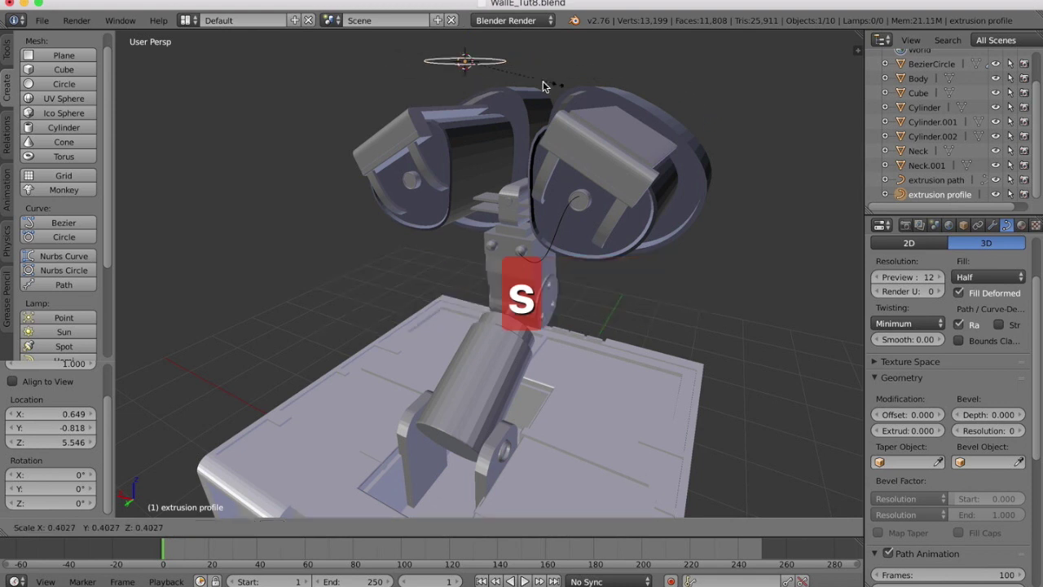
left_click(480, 79)
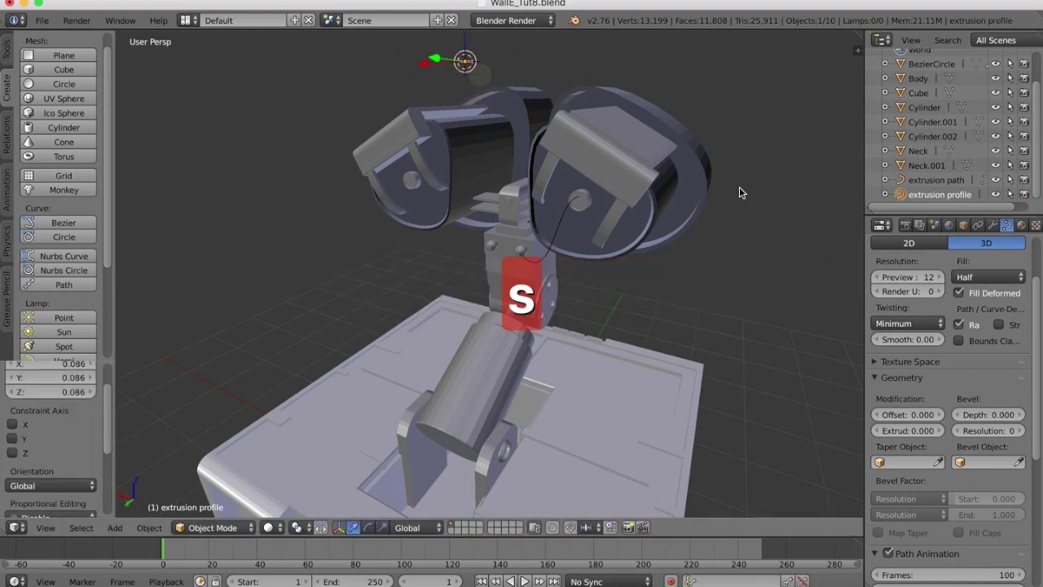
left_click(937, 179)
left_click(965, 462)
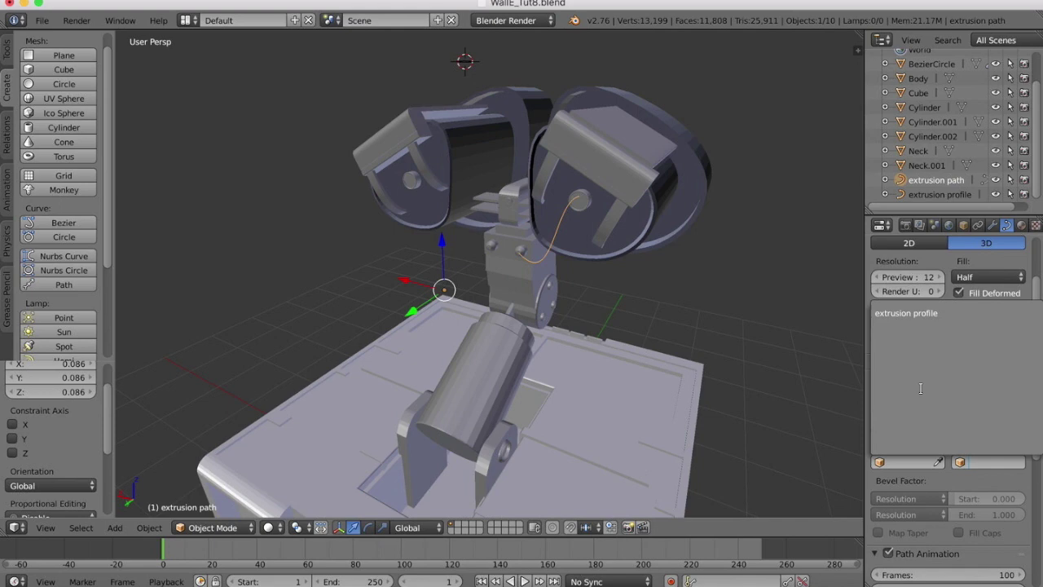
left_click(913, 315)
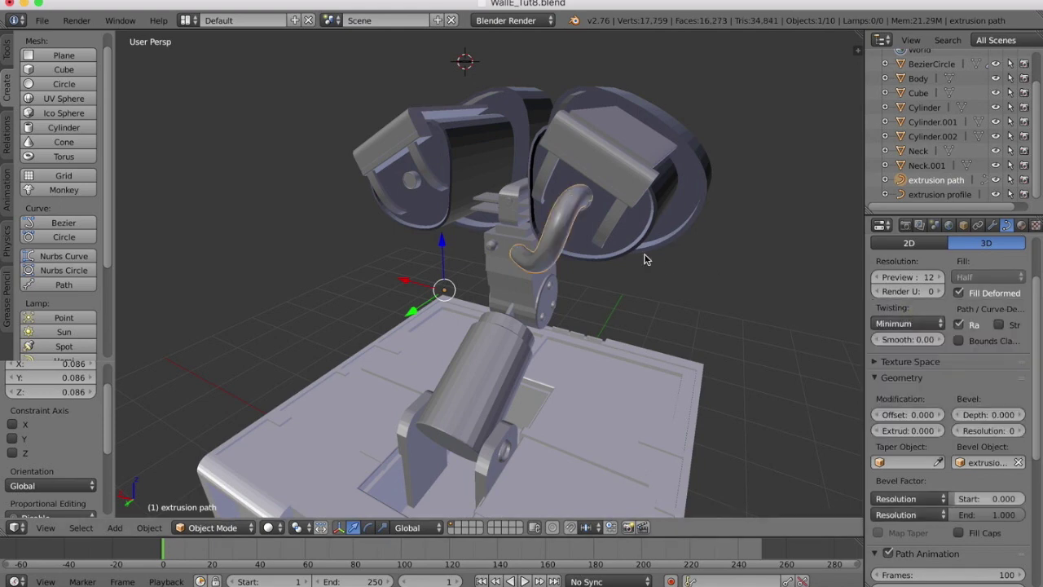
Thin the cable by scaling the extrusion profile circle above the head by about 0.44.
scroll(657, 250, "left", 10)
scroll(657, 249, "left", 10)
scroll(657, 249, "right", 10)
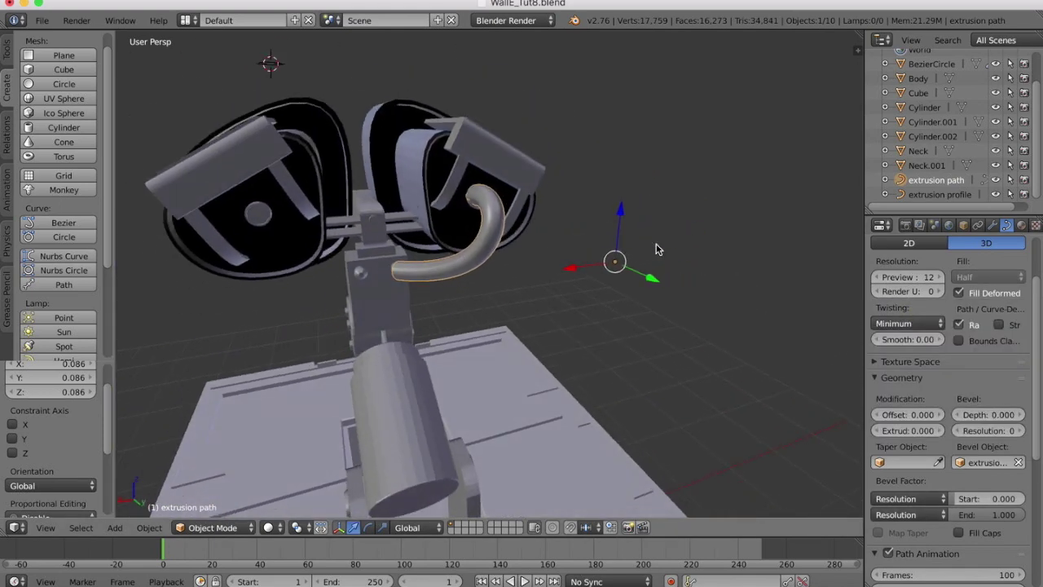
scroll(657, 249, "down", 2)
middle_click_drag(658, 249, 658, 249)
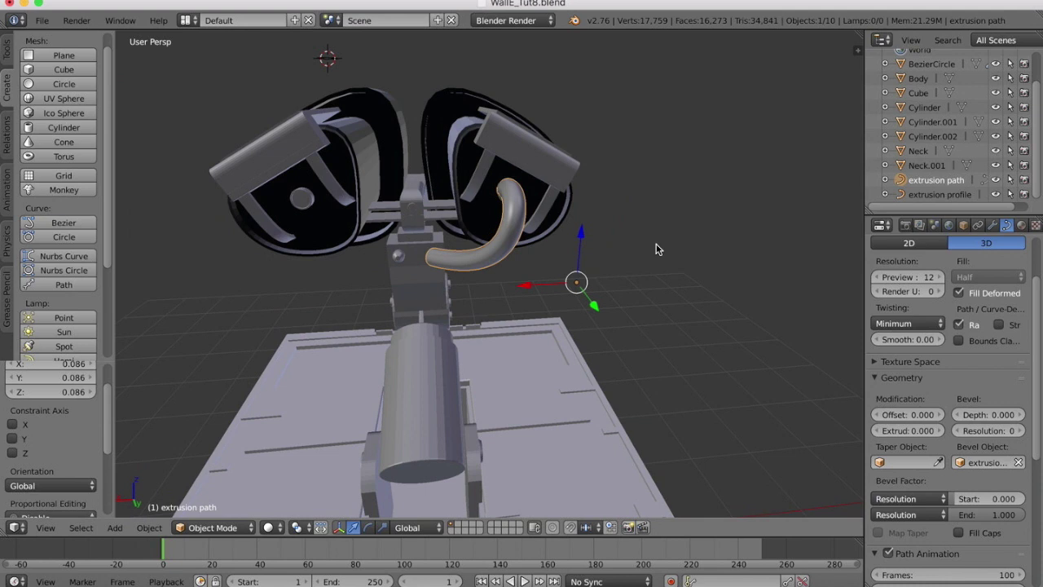
right_click(327, 58)
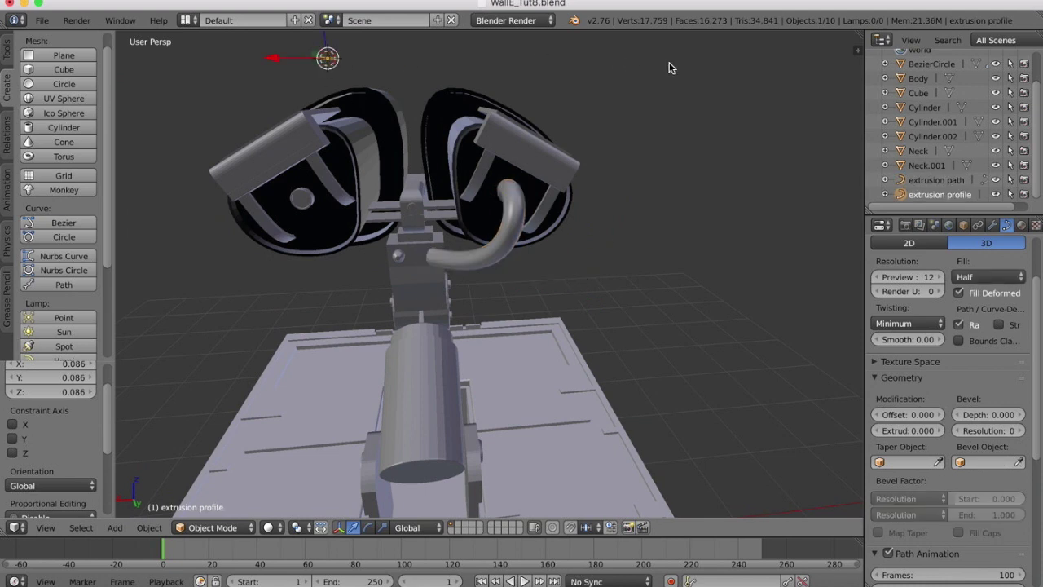
key("s")
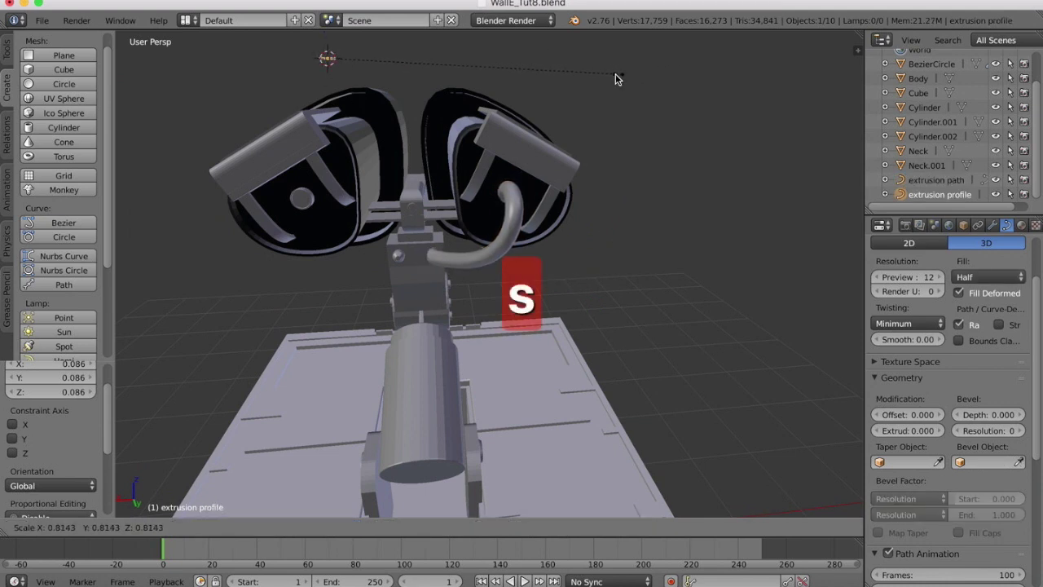
left_click(479, 95)
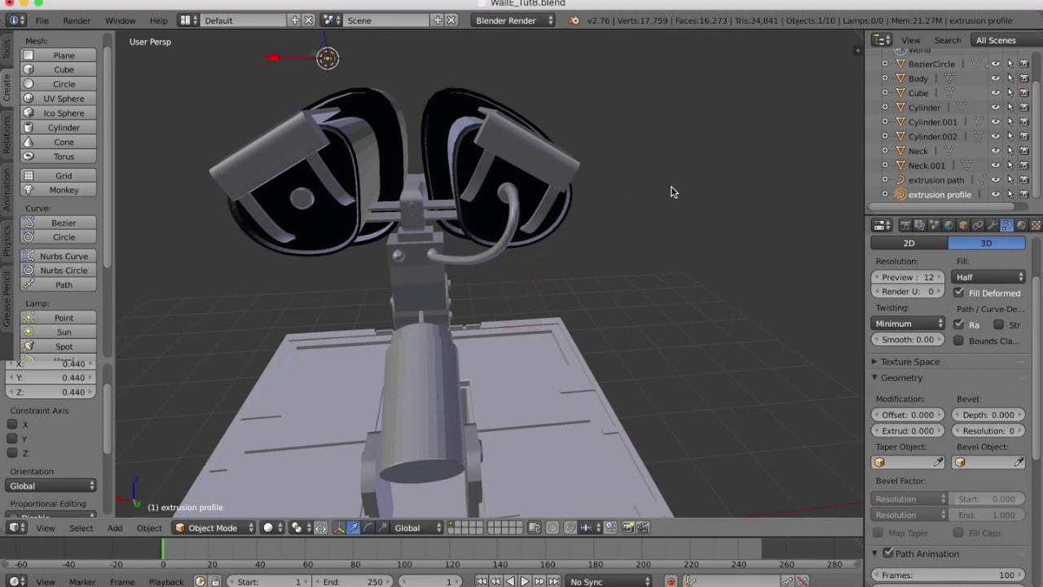
Inspect the cable's thickness and how its ends meet the eye connector and the neck bolt from several angles.
scroll(505, 244, "up", 5)
scroll(506, 245, "left", 5)
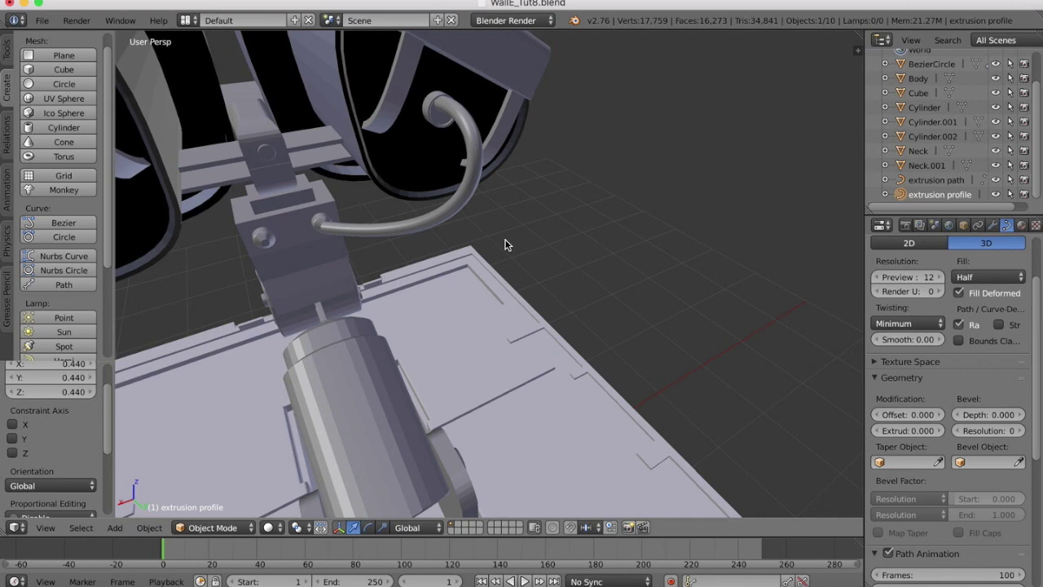
scroll(505, 245, "up", 3)
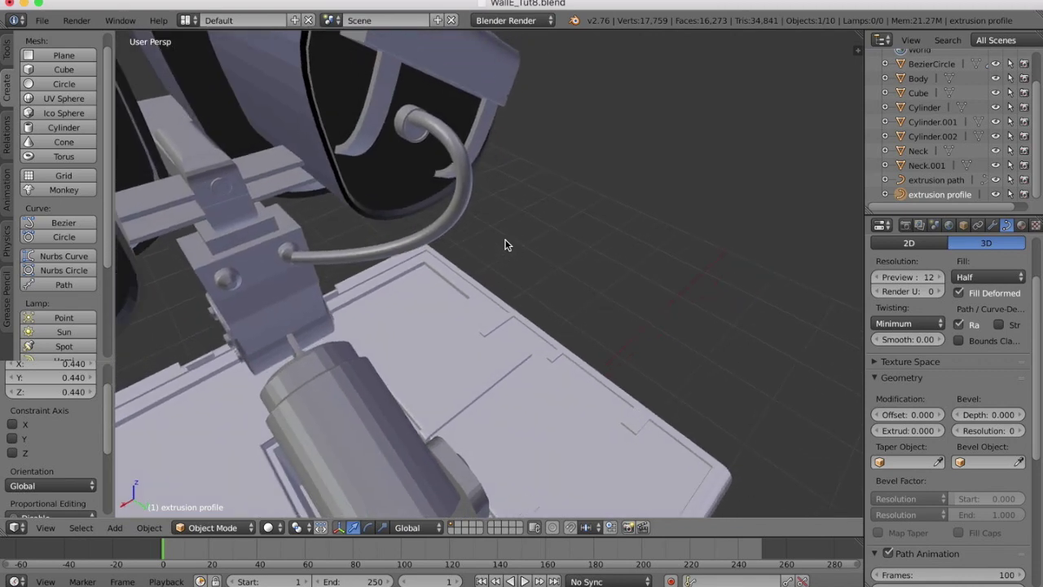
scroll(259, 283, "down", 10)
scroll(258, 277, "left", 2)
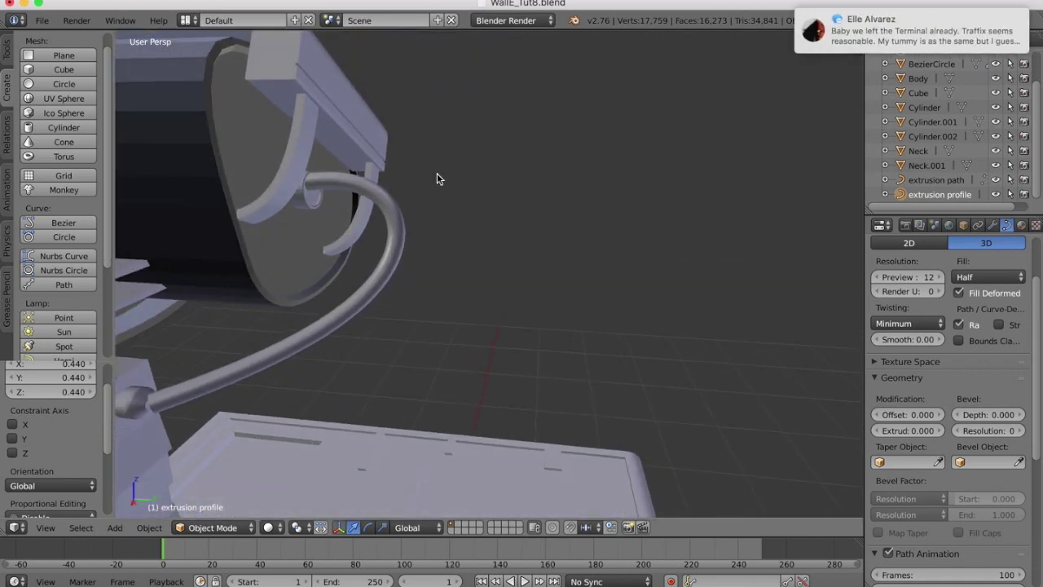
scroll(816, 39, "left", 5)
scroll(433, 298, "left", 5)
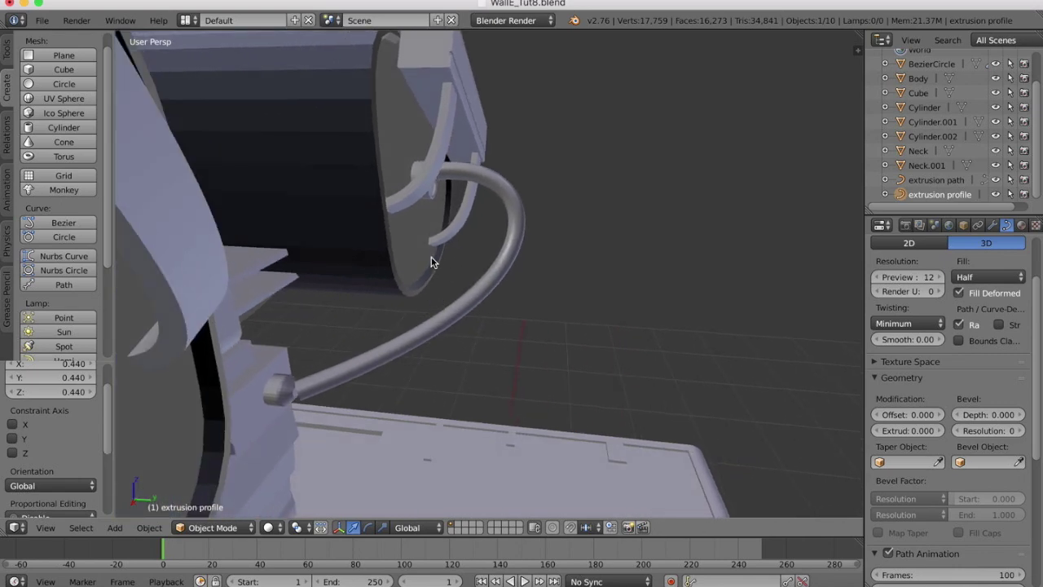
scroll(431, 262, "left", 15)
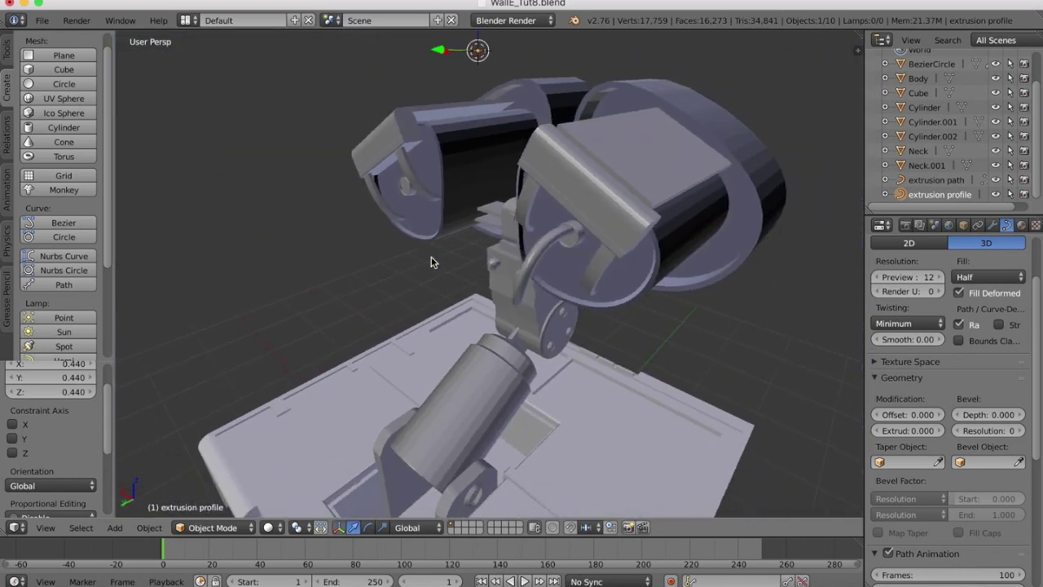
scroll(432, 261, "left", 15)
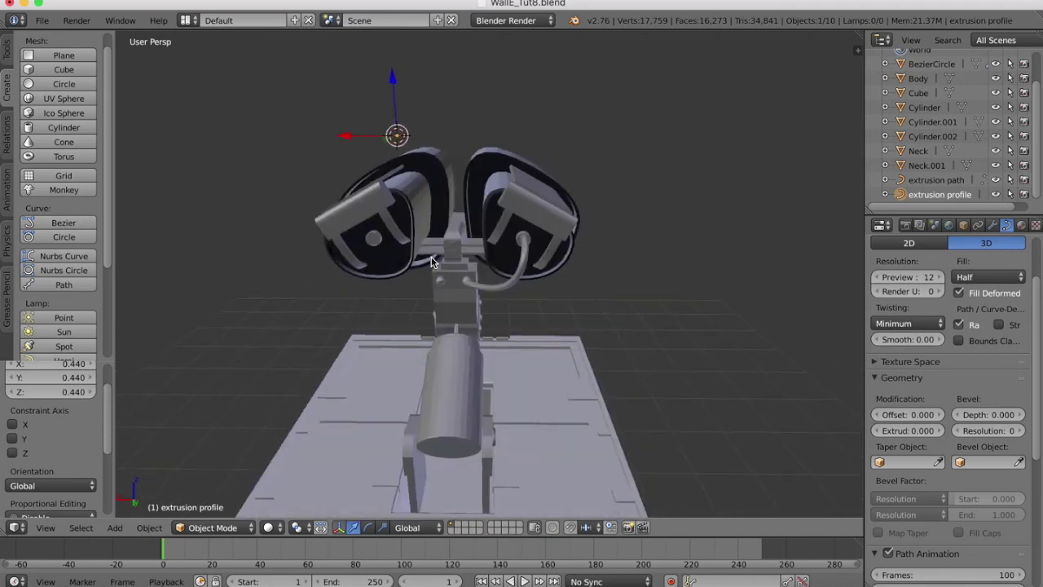
Scale the extrusion profile circle by about 0.909 to make the cable slightly thinner.
scroll(432, 261, "left", 3)
key("s")
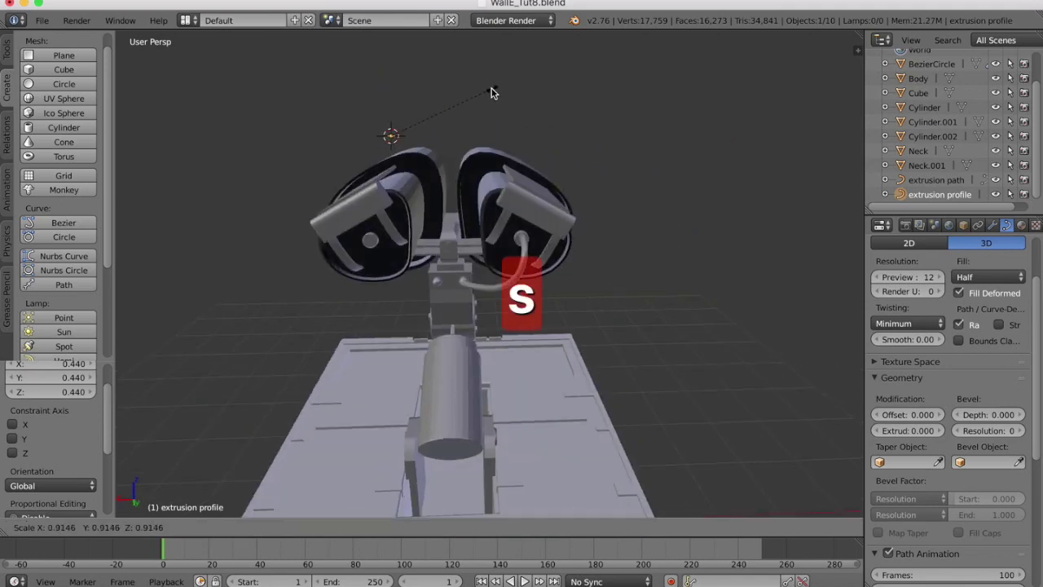
left_click(490, 91)
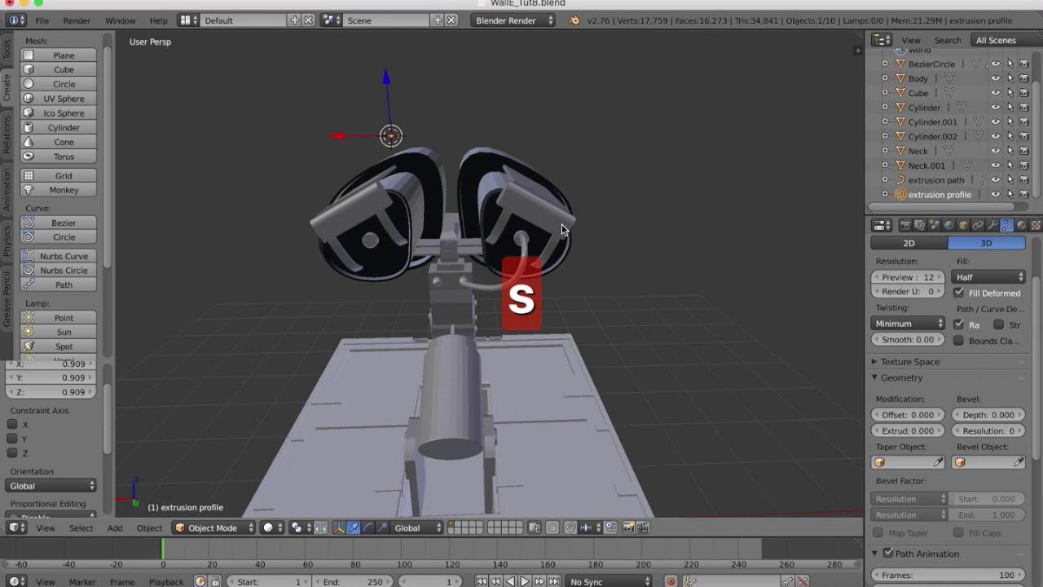
Switch the extrusion path to Edit Mode and lower its eye-end control point about 0.049 along Z.
scroll(559, 219, "up", 10)
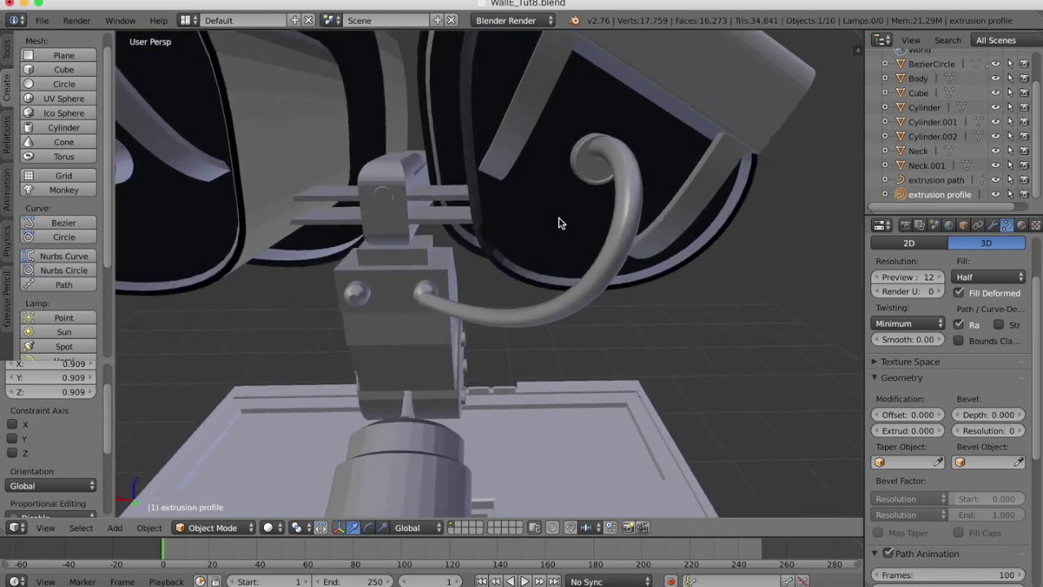
scroll(560, 222, "right", 10)
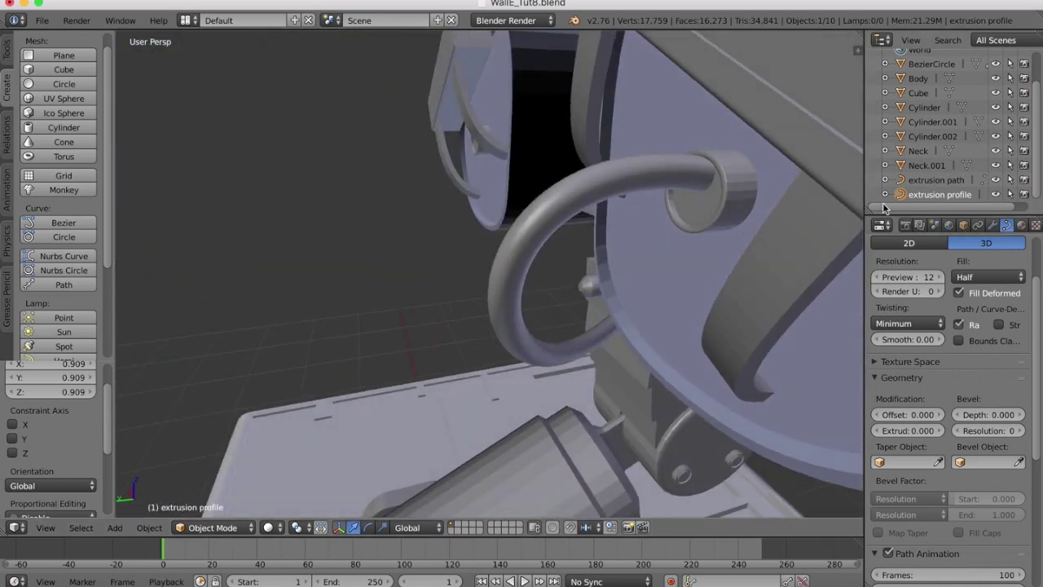
left_click(937, 180)
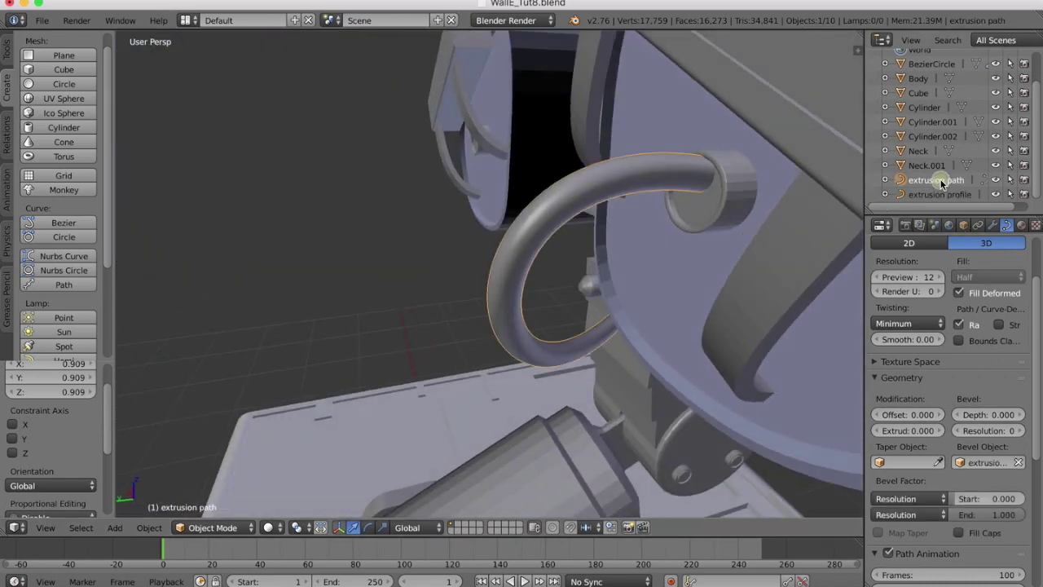
left_click(207, 527)
left_click(202, 494)
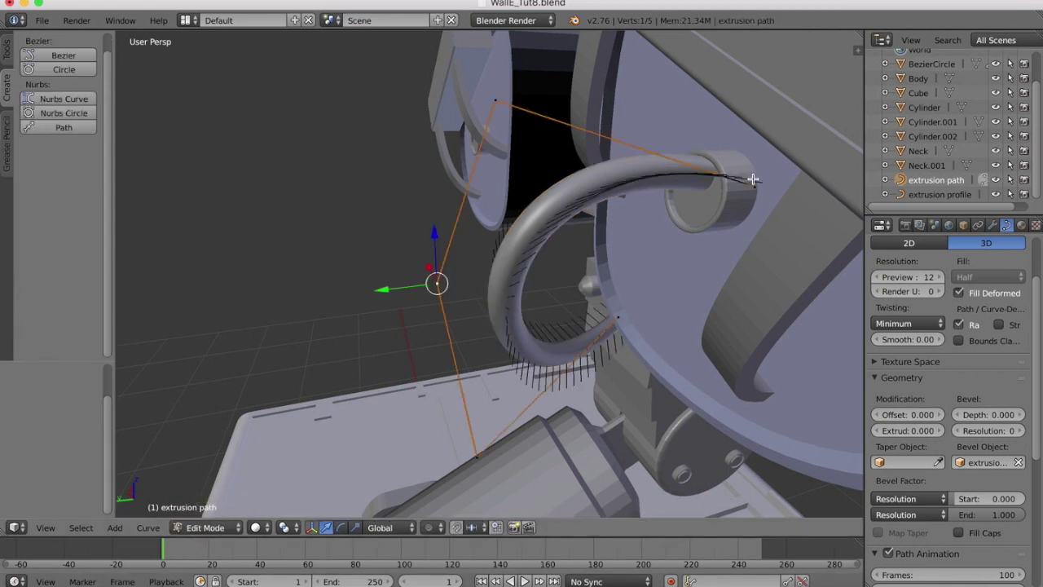
key("g")
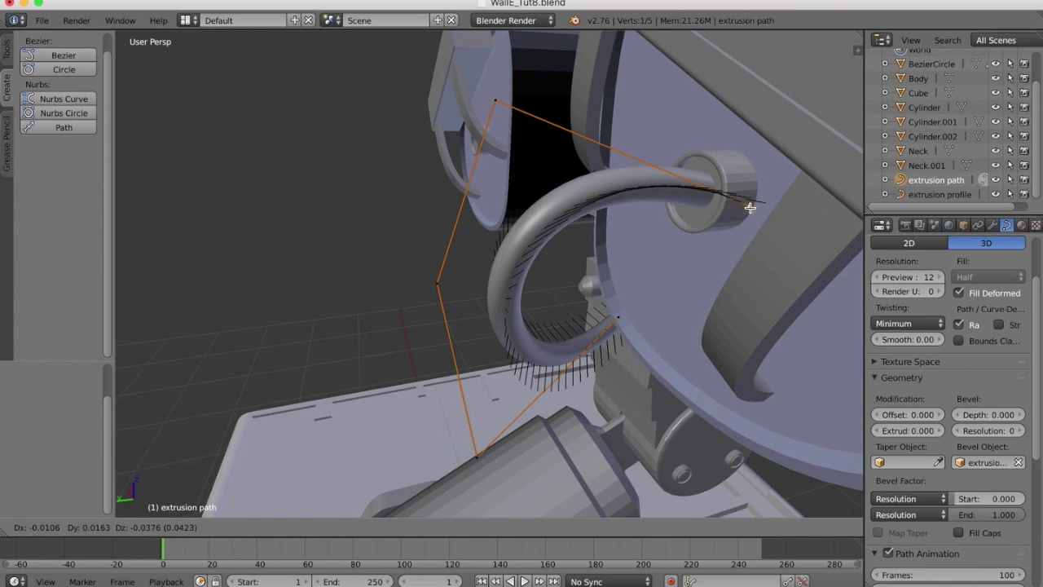
key("Escape")
left_click_drag(767, 132, 759, 159)
Lower the path's upper control point, next to the eye end, about 0.062 along Z.
scroll(609, 178, "right", 10)
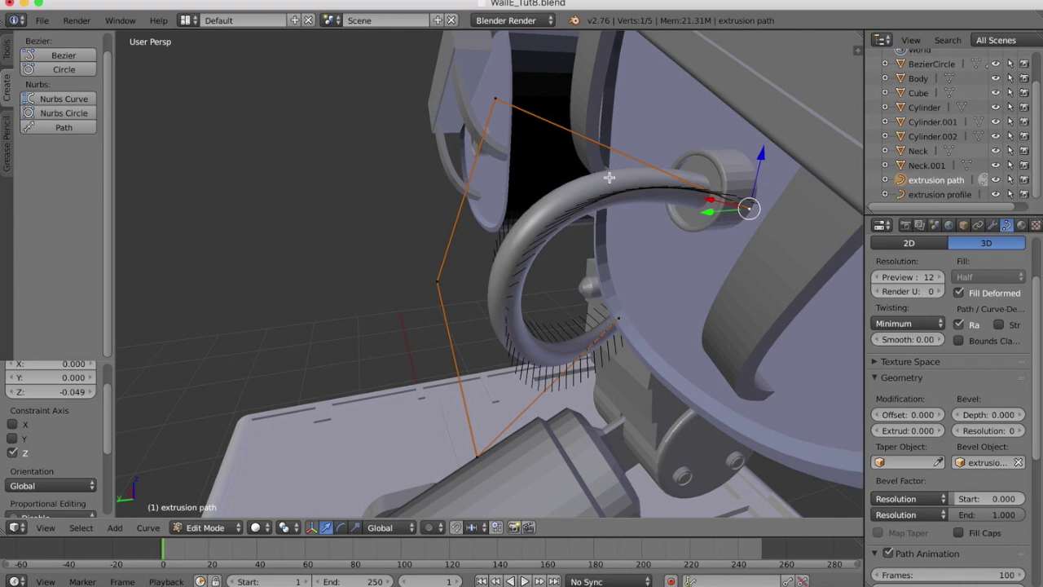
scroll(609, 177, "left", 4)
scroll(609, 176, "left", 3)
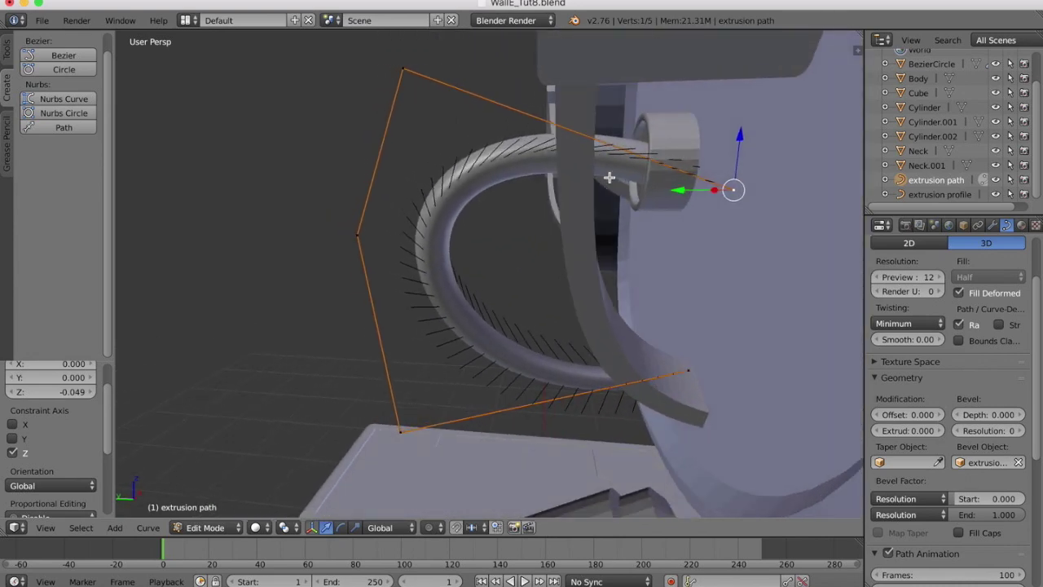
right_click(406, 69)
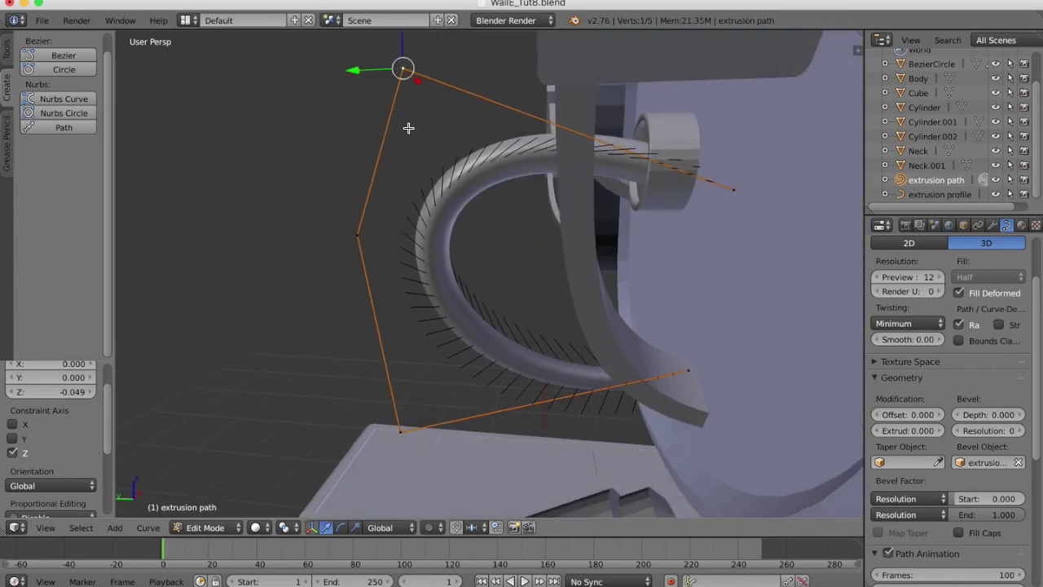
scroll(467, 168, "up", 5)
left_click_drag(399, 140, 400, 172)
Raise the path's upper control point about 0.011 and its eye-end control point about 0.017 along Z.
scroll(484, 169, "up", 5)
scroll(484, 168, "left", 10)
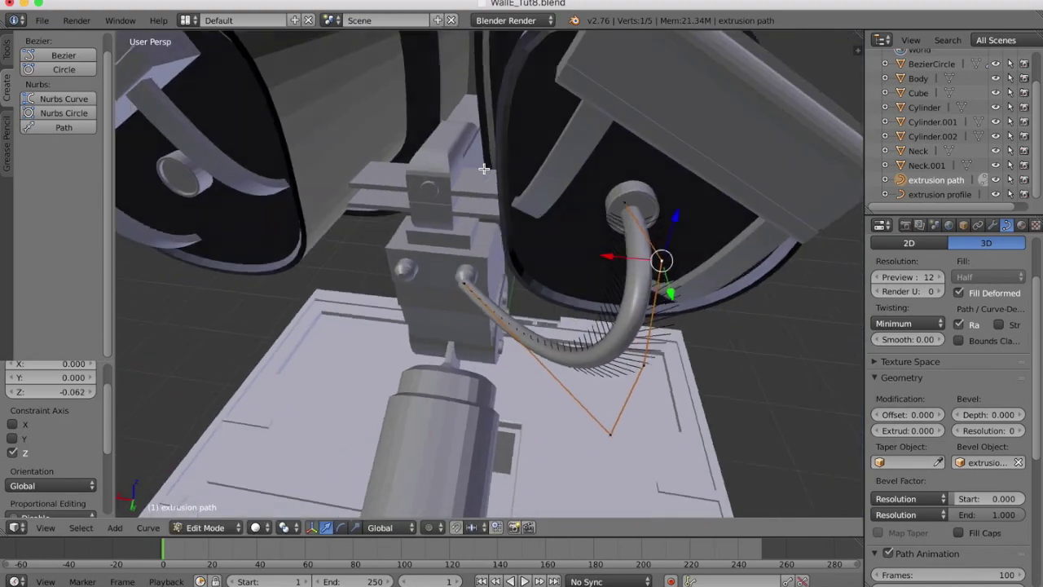
scroll(484, 168, "left", 10)
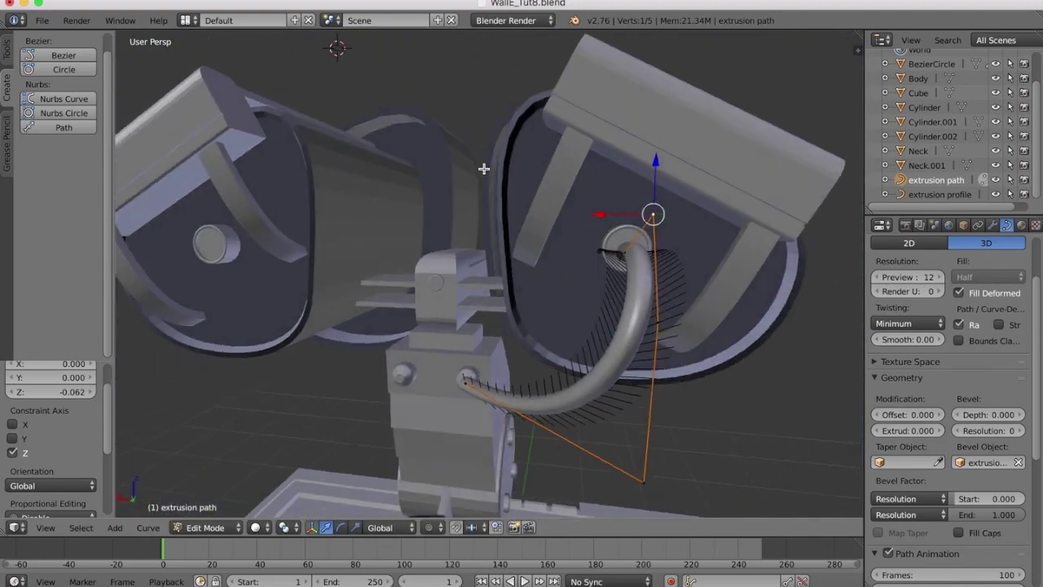
scroll(484, 169, "right", 5)
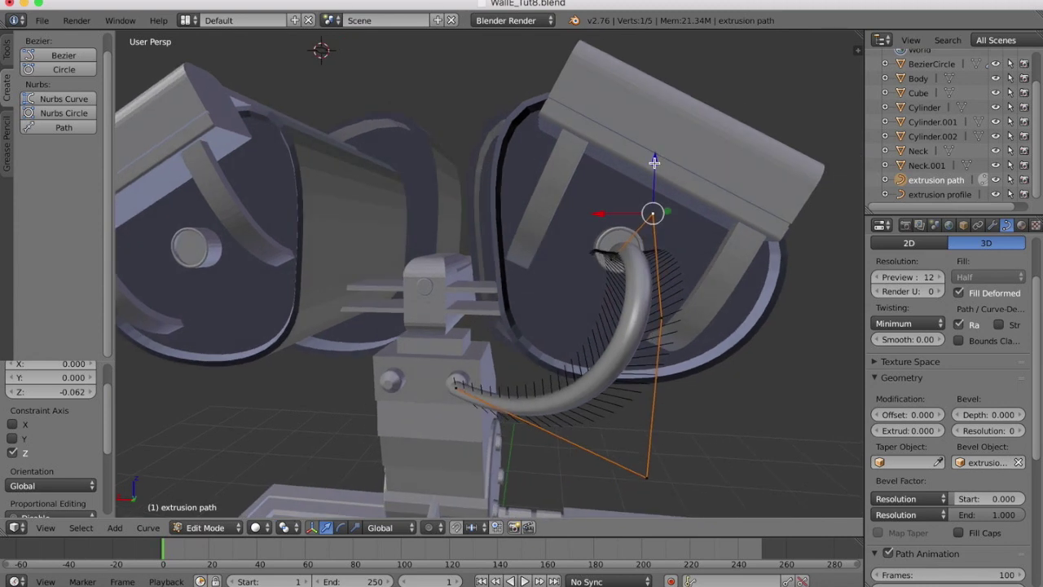
left_click_drag(653, 162, 654, 157)
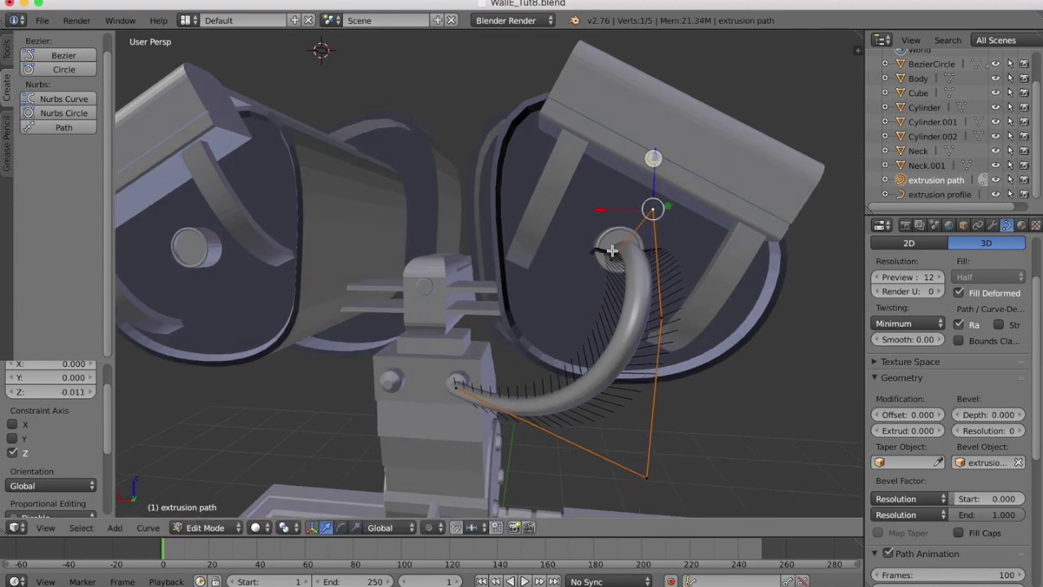
right_click(612, 250)
left_click_drag(612, 209, 611, 205)
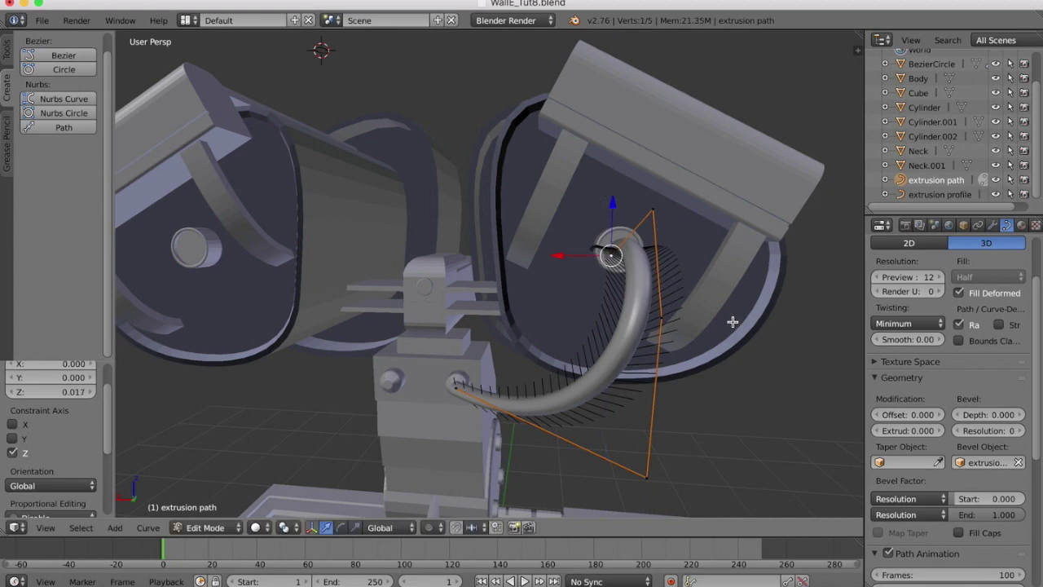
Move the path's neck-end control point about -0.051 along Y into the neck bolt.
scroll(732, 322, "left", 10)
scroll(733, 321, "left", 5)
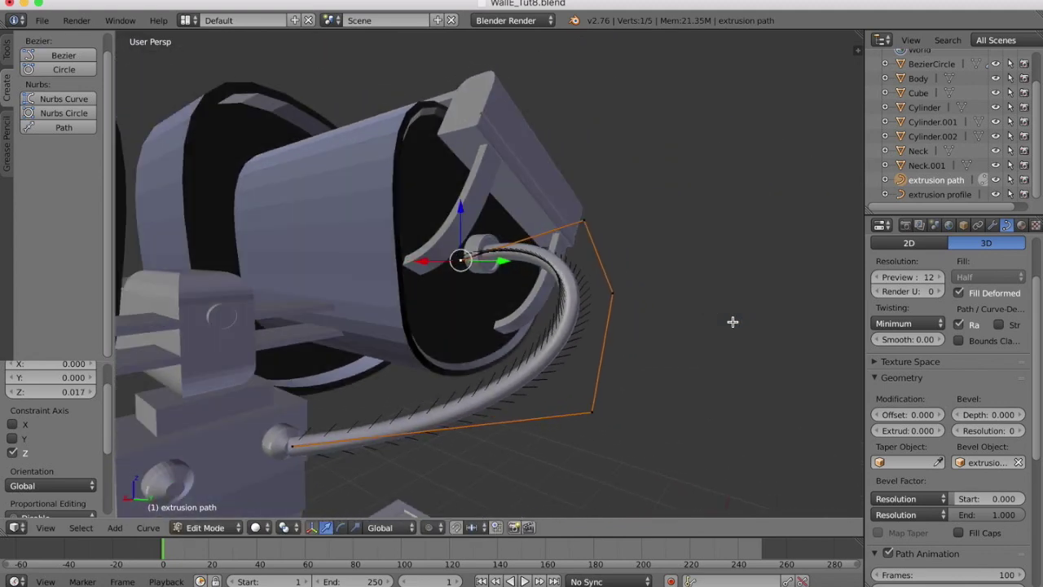
scroll(353, 408, "down", 10)
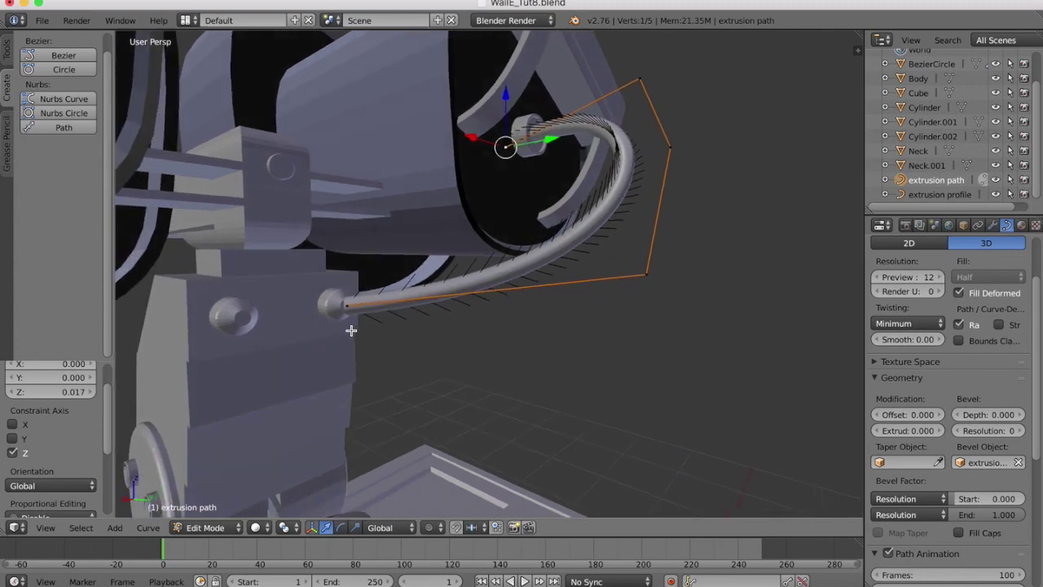
right_click(349, 309)
scroll(461, 321, "left", 5)
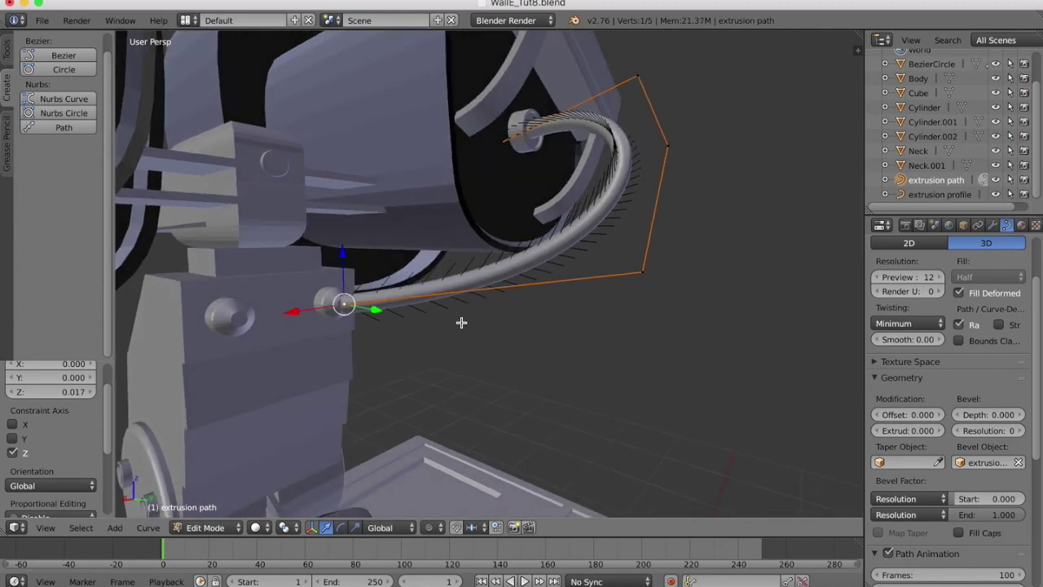
scroll(461, 323, "left", 1)
left_click_drag(341, 324, 326, 325)
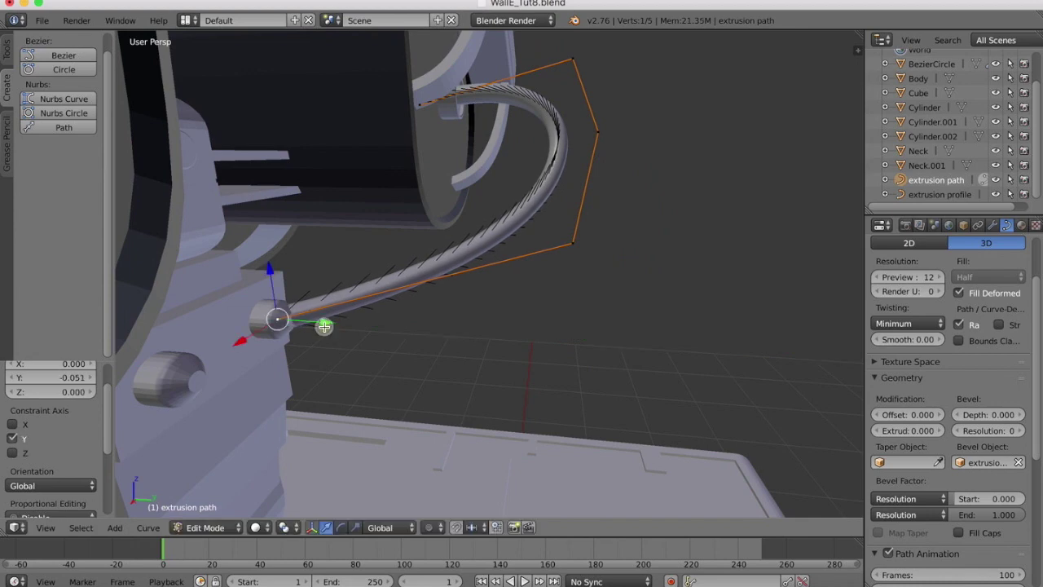
Shift the path's neck-end control point about 0.024 along X to center the cable on the neck bolt.
scroll(326, 325, "left", 5)
left_click_drag(329, 280, 324, 284)
scroll(714, 265, "left", 3)
scroll(714, 265, "left", 3)
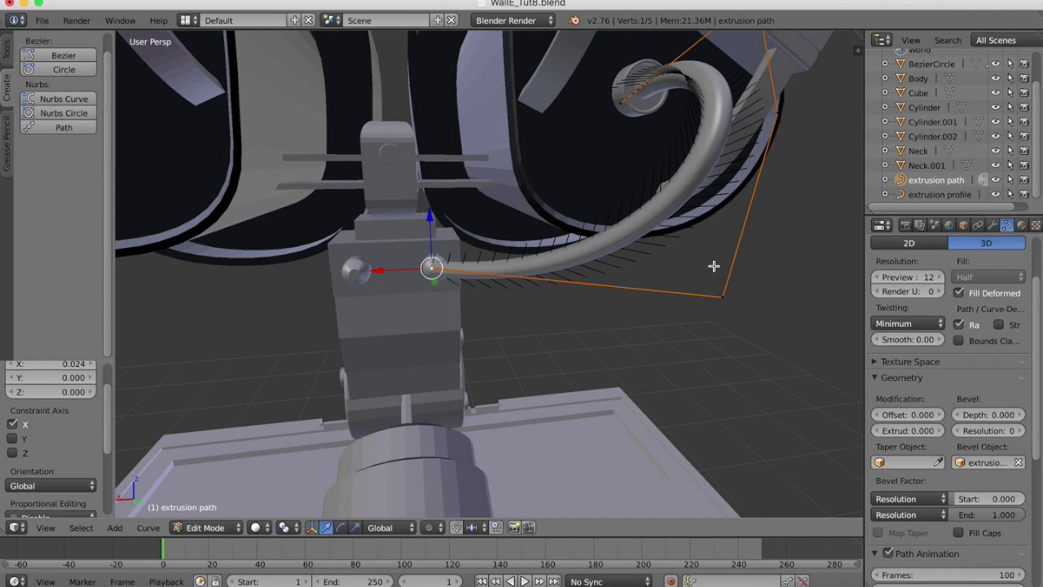
Move the path's lower control point, next to the neck end, about 0.459 along X and -0.425 along Z.
right_click(725, 302)
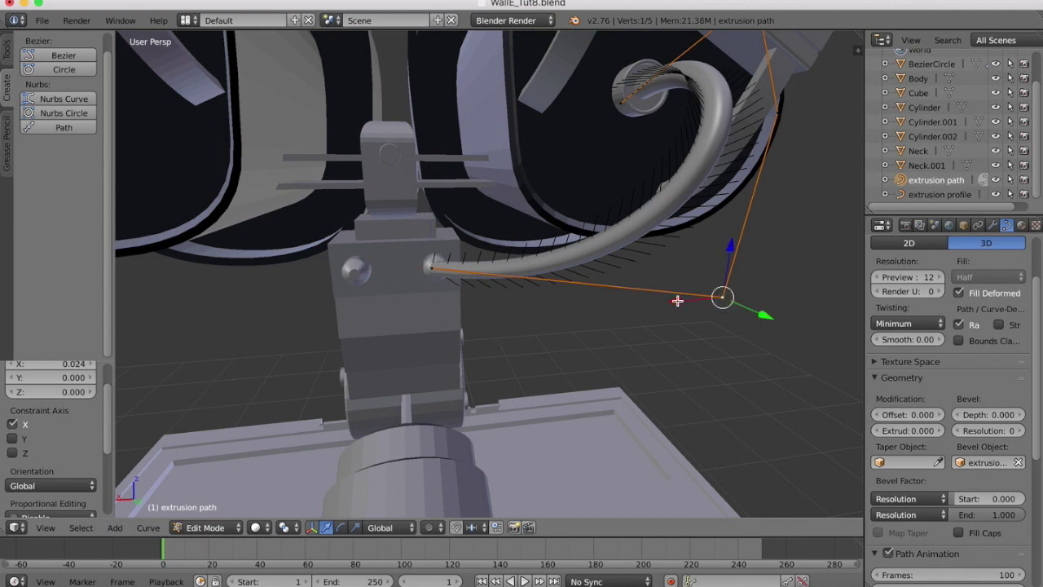
left_click_drag(677, 302, 505, 310)
scroll(547, 171, "left", 10)
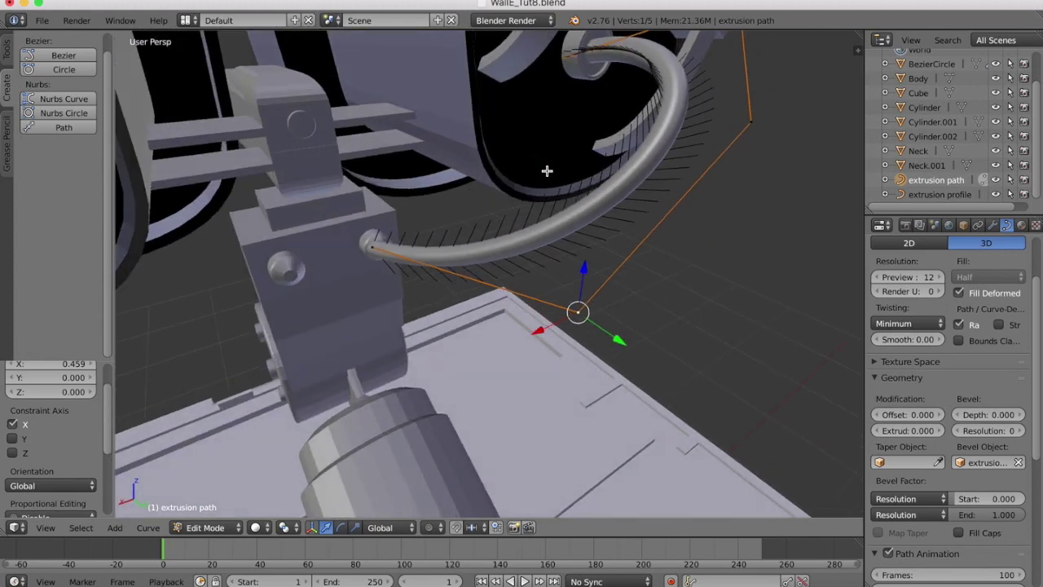
scroll(546, 171, "left", 3)
scroll(426, 235, "left", 5)
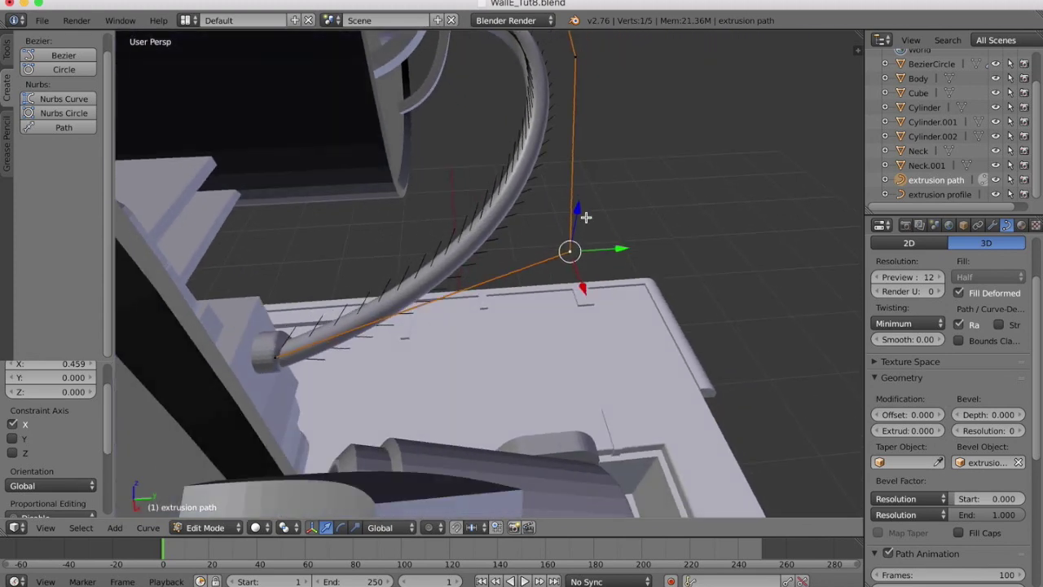
left_click_drag(579, 214, 585, 299)
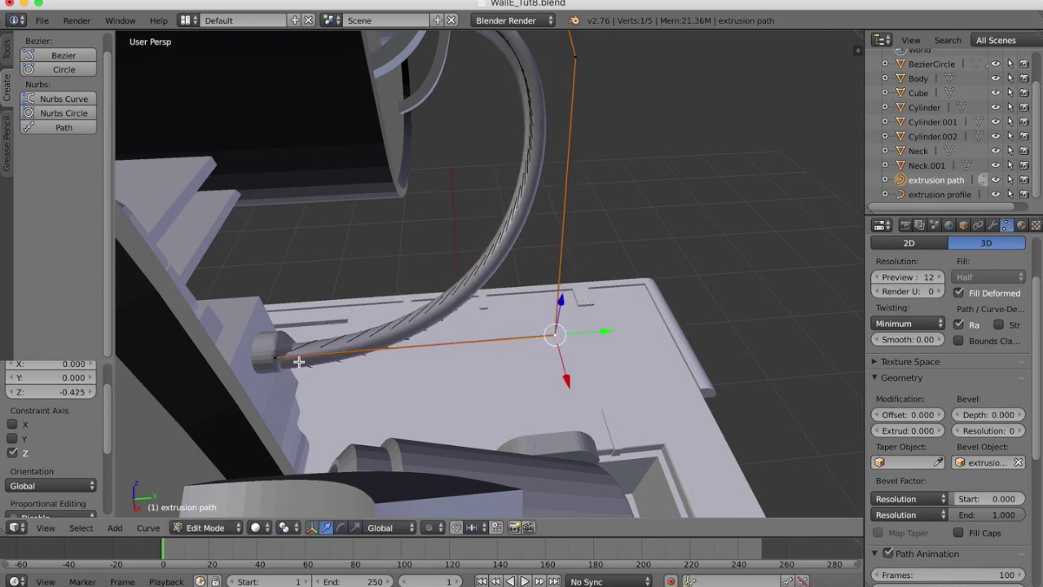
Raise the path's neck-end control point about 0.021 along Z and, in Back view, shift it about -0.017 along X.
right_click(275, 358)
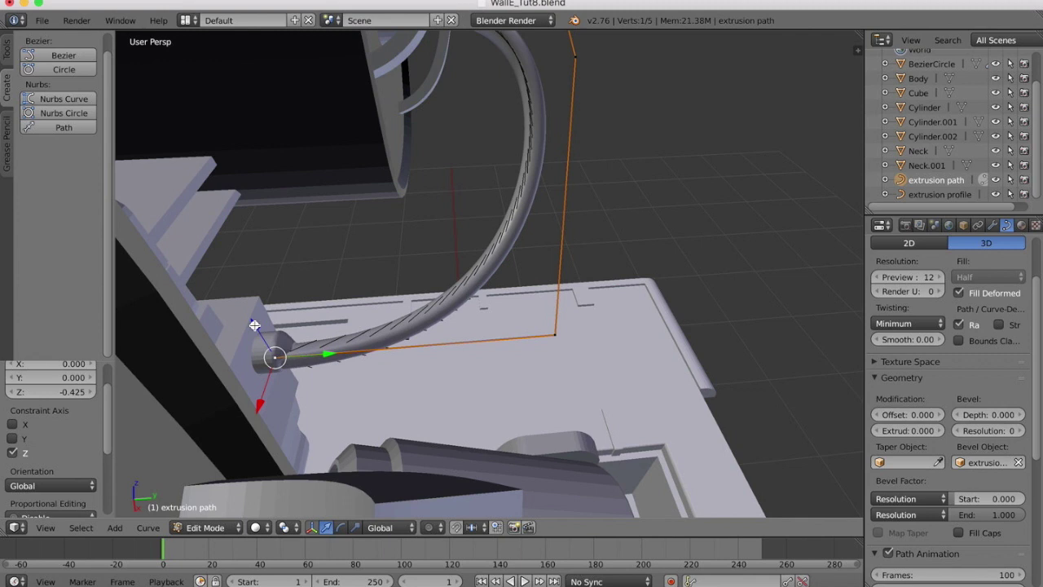
left_click_drag(254, 325, 263, 307)
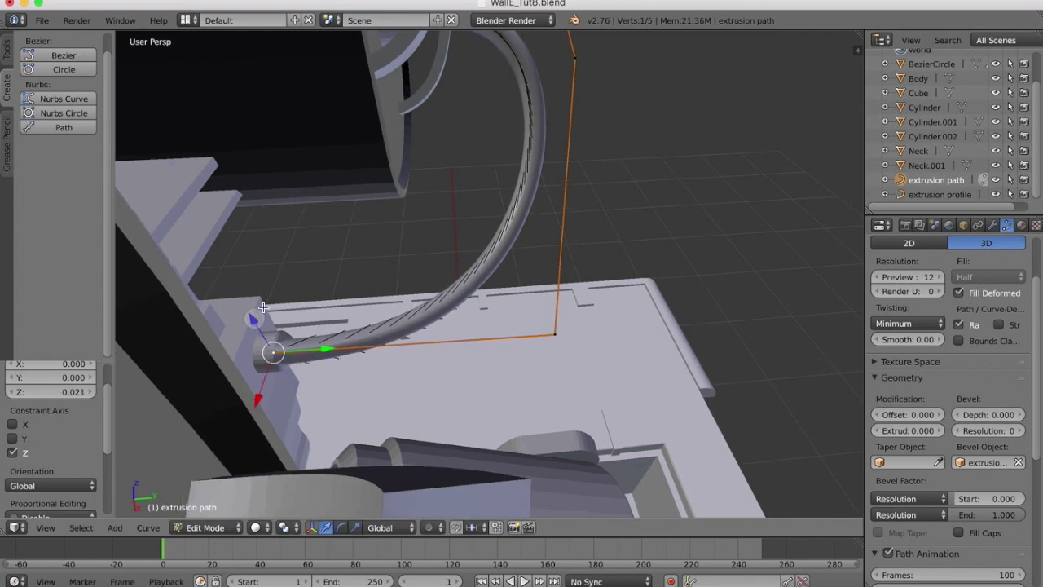
left_click(46, 527)
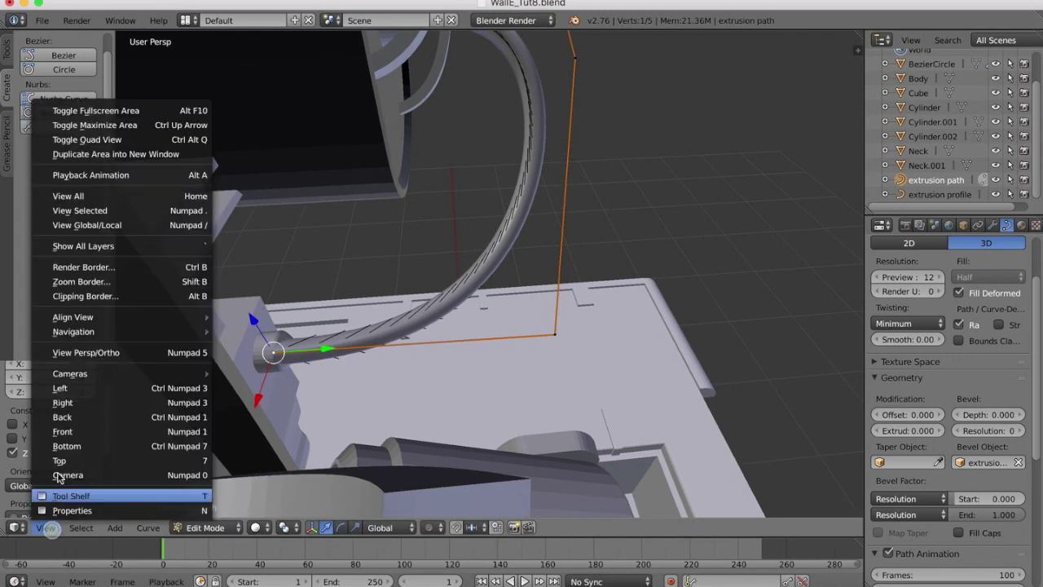
left_click(63, 417)
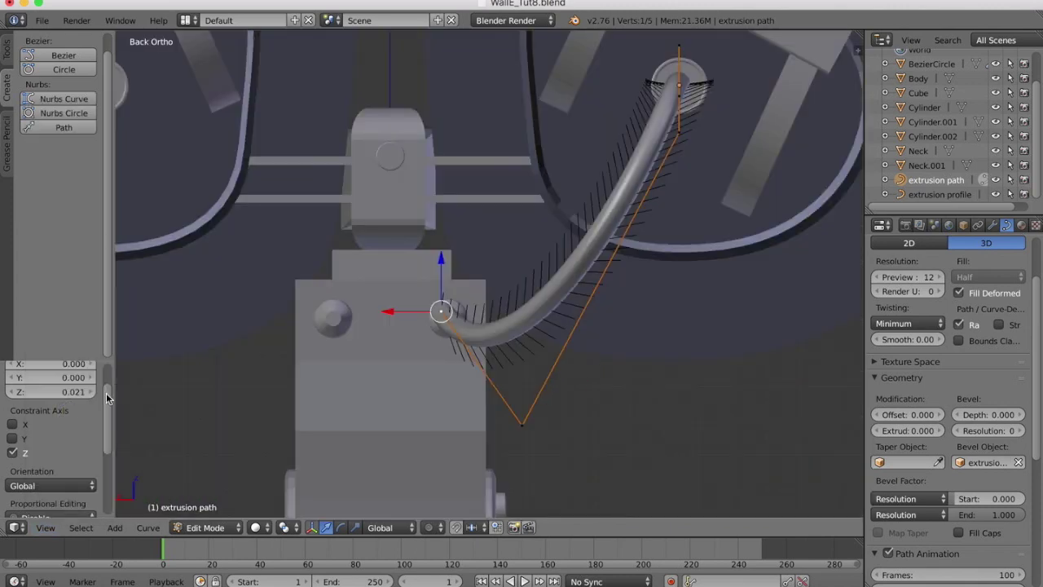
left_click_drag(389, 313, 398, 312)
Fine-tune the neck-end control point about -0.013 along Z and 0.004 along X, and return to Object Mode.
key("g")
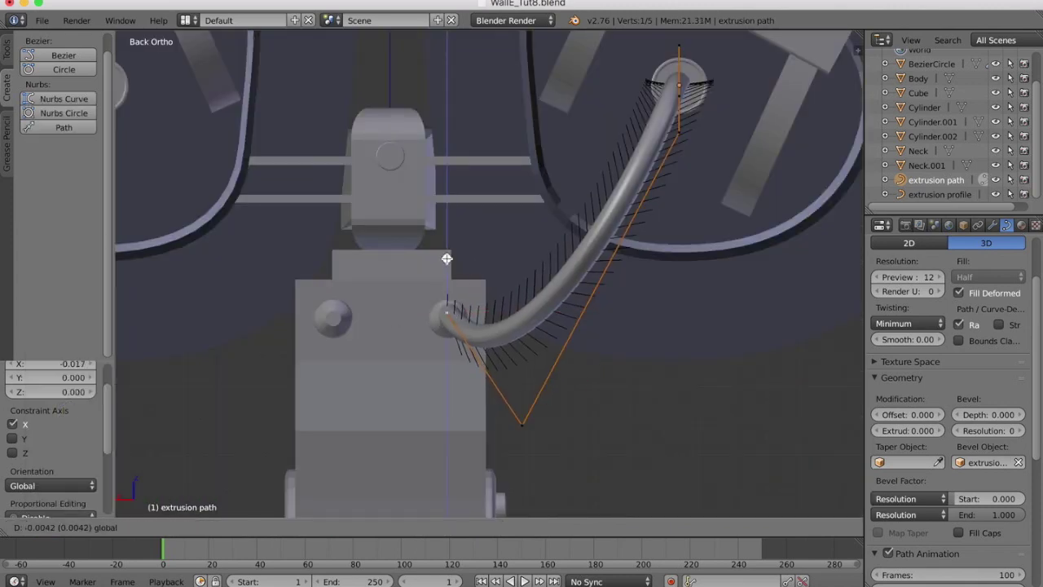
key("z")
left_click(443, 262)
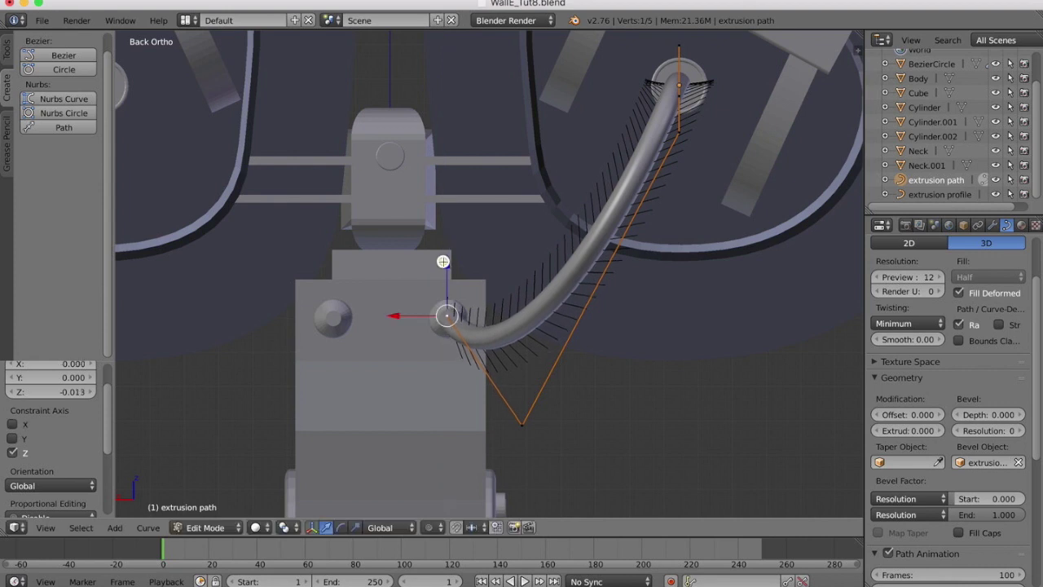
left_click_drag(396, 316, 395, 316)
middle_click_drag(524, 198, 524, 198)
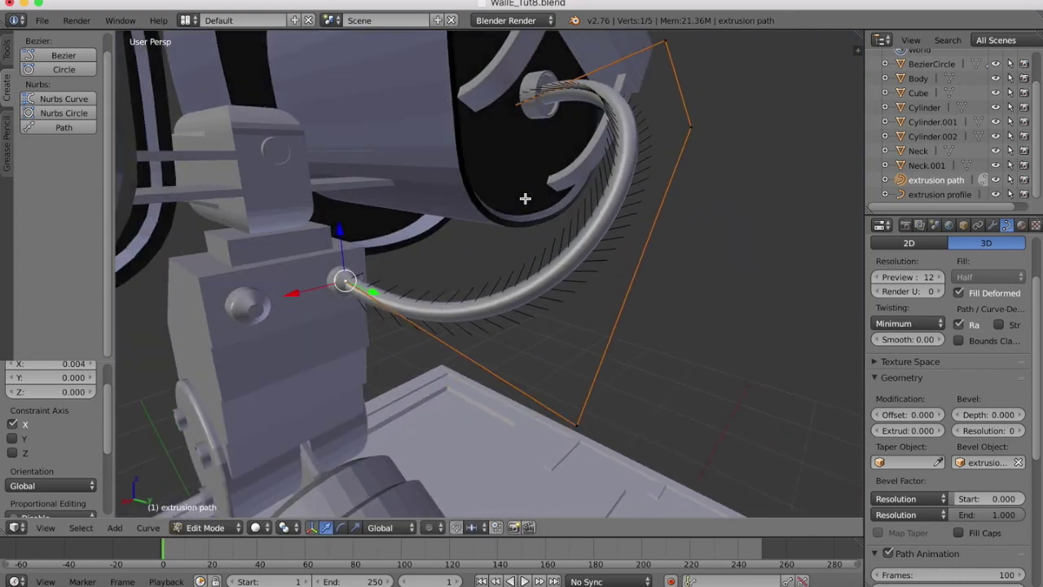
left_click(205, 527)
left_click(224, 518)
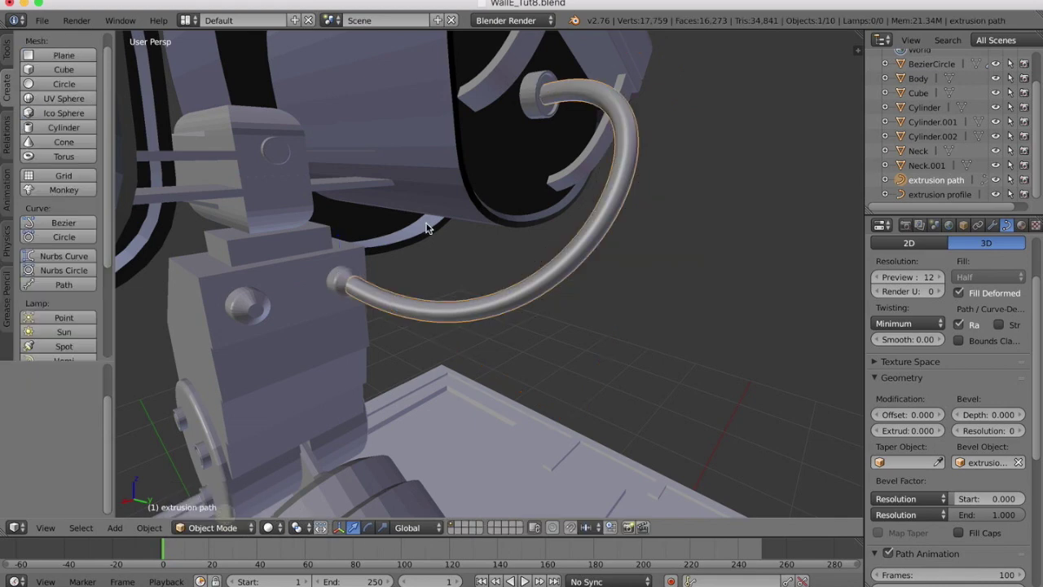
middle_click_drag(428, 228, 428, 228)
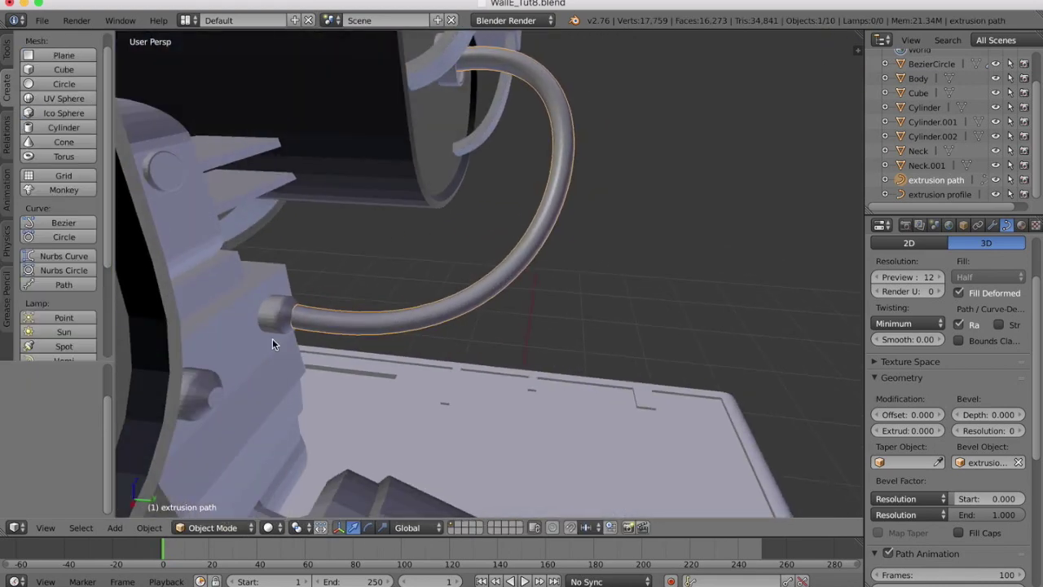
In Edit Mode, push the path's neck-end control point about -0.026 along Y, deeper into the neck bolt.
left_click(240, 527)
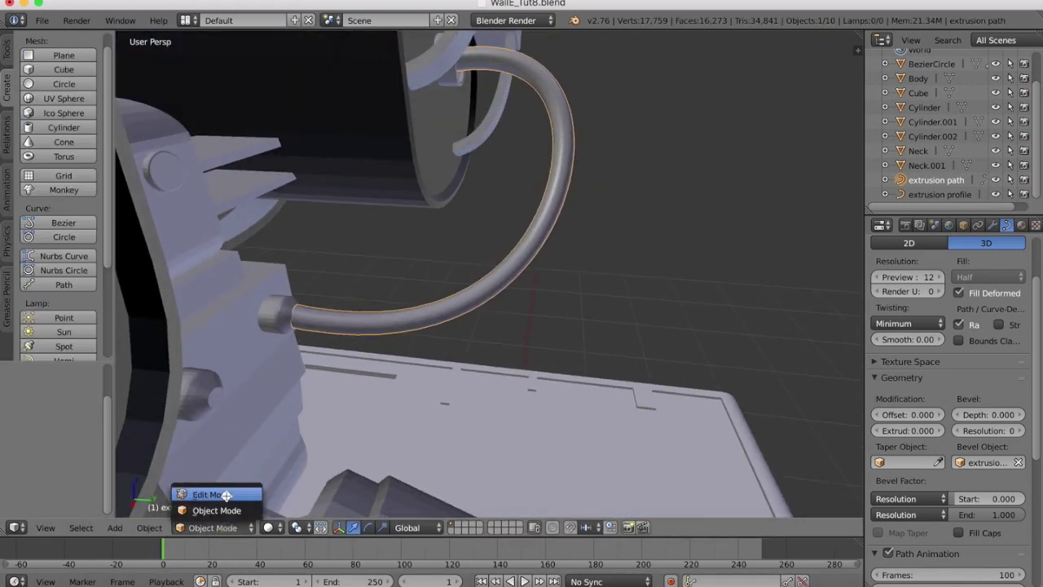
left_click(227, 499)
left_click_drag(327, 317, 320, 316)
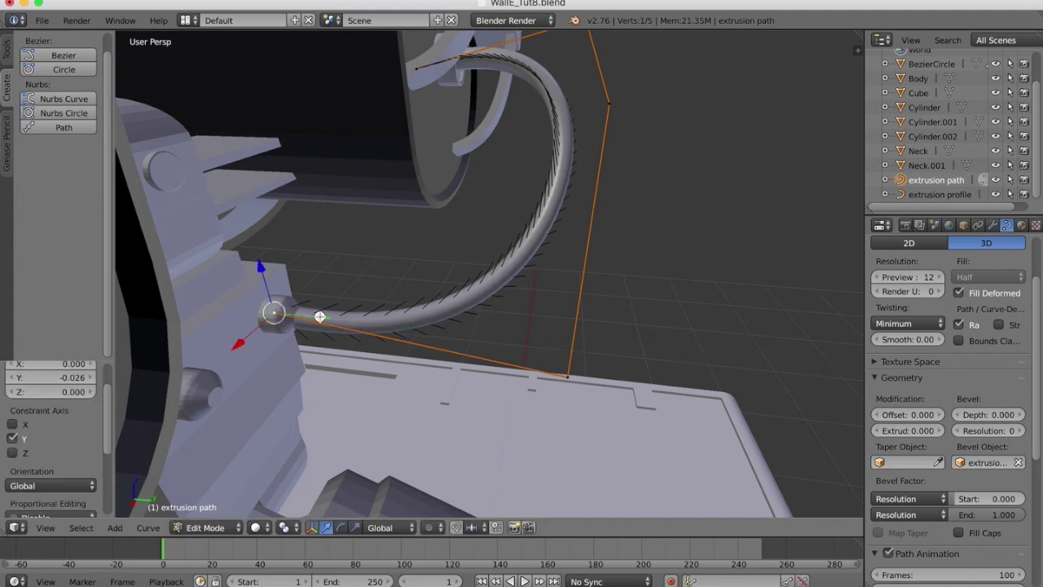
Nudge the neck-end control point slightly along X and raise it about 0.013 along Z, then leave Edit Mode.
scroll(614, 283, "right", 10)
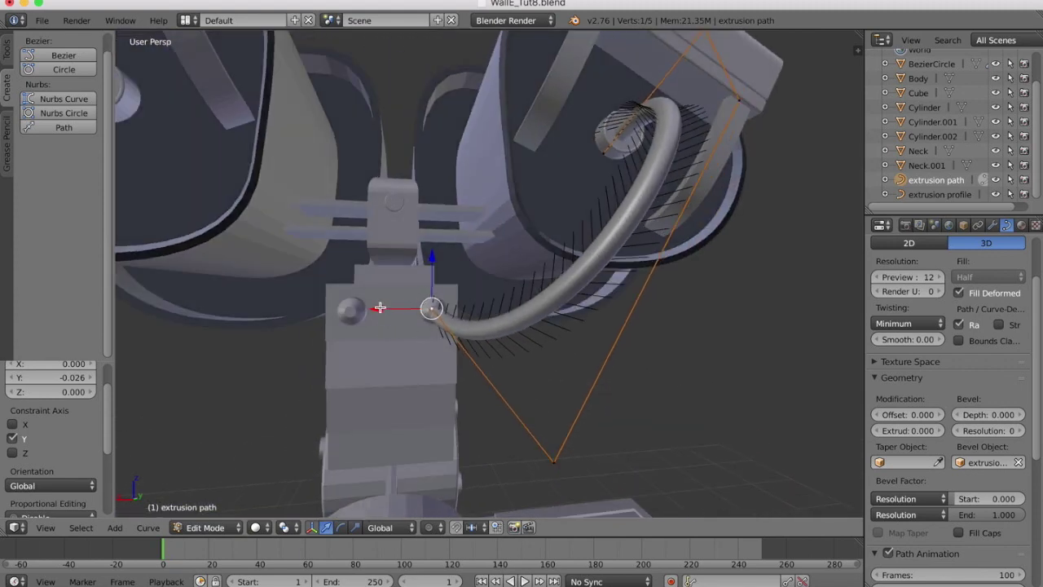
left_click_drag(378, 309, 374, 309)
left_click_drag(431, 259, 431, 256)
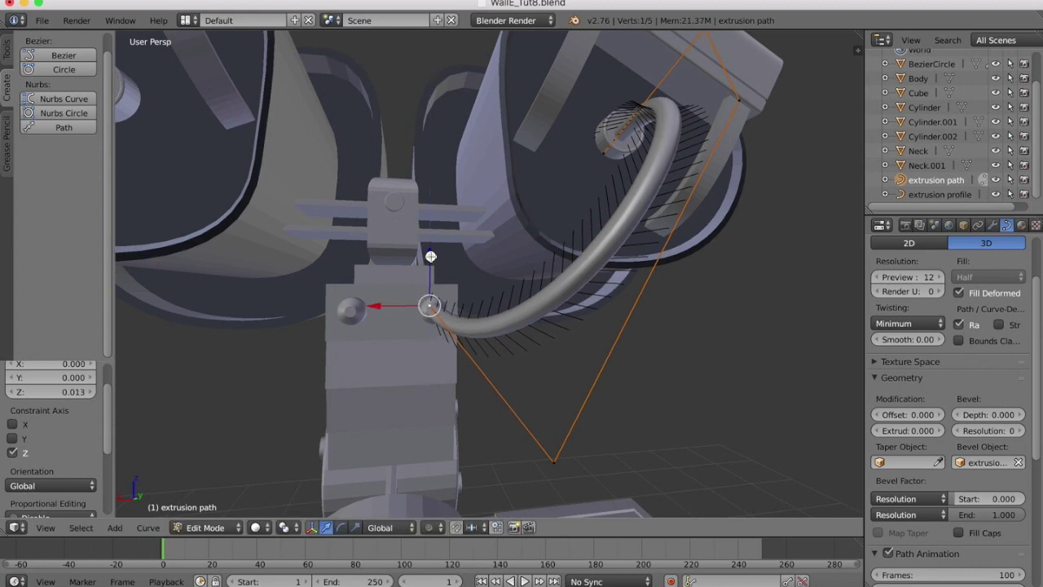
scroll(431, 257, "right", 10)
middle_click_drag(431, 256, 431, 256)
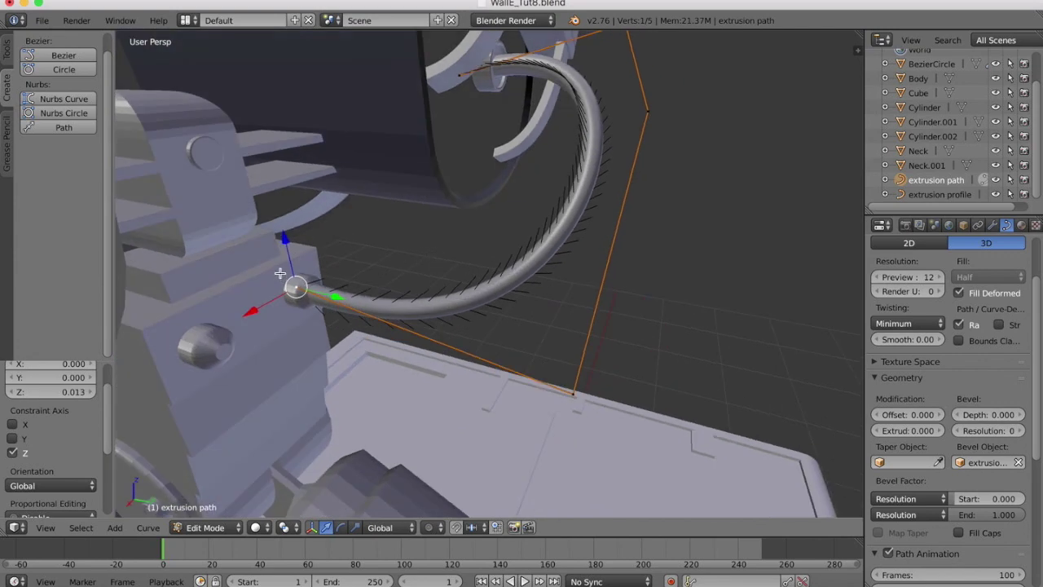
middle_click_drag(280, 273, 280, 273)
middle_click_drag(405, 212, 409, 198)
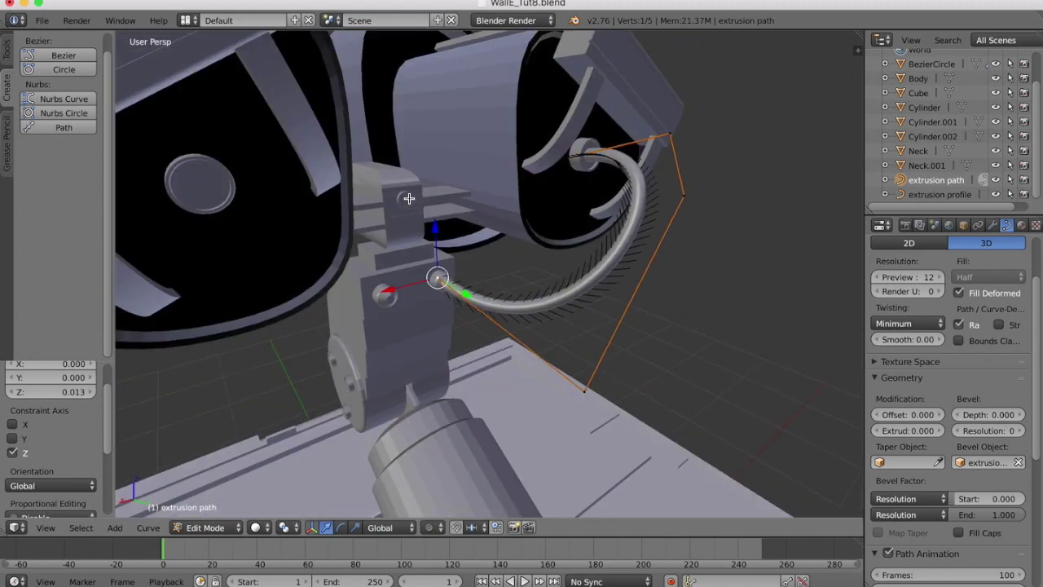
left_click(205, 527)
left_click(208, 509)
middle_click_drag(348, 115, 345, 120)
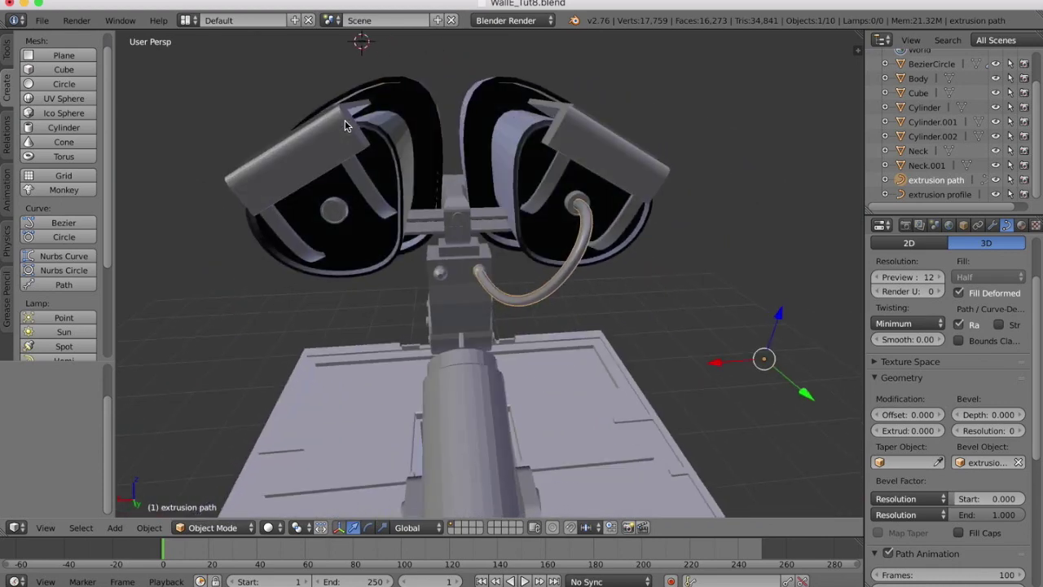
Try to join the cable path with the eyes object.
right_click(475, 275)
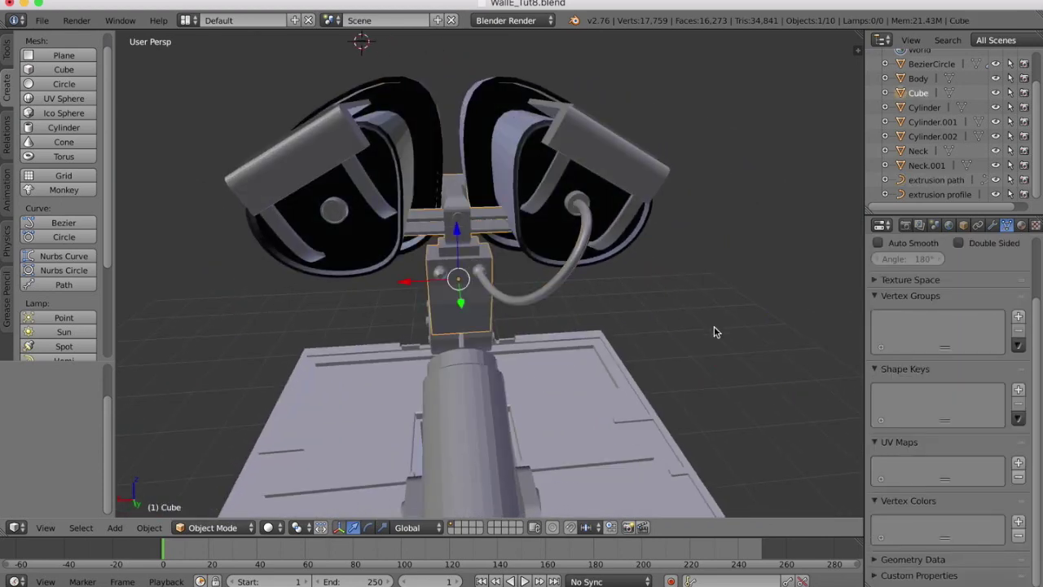
right_click(577, 244)
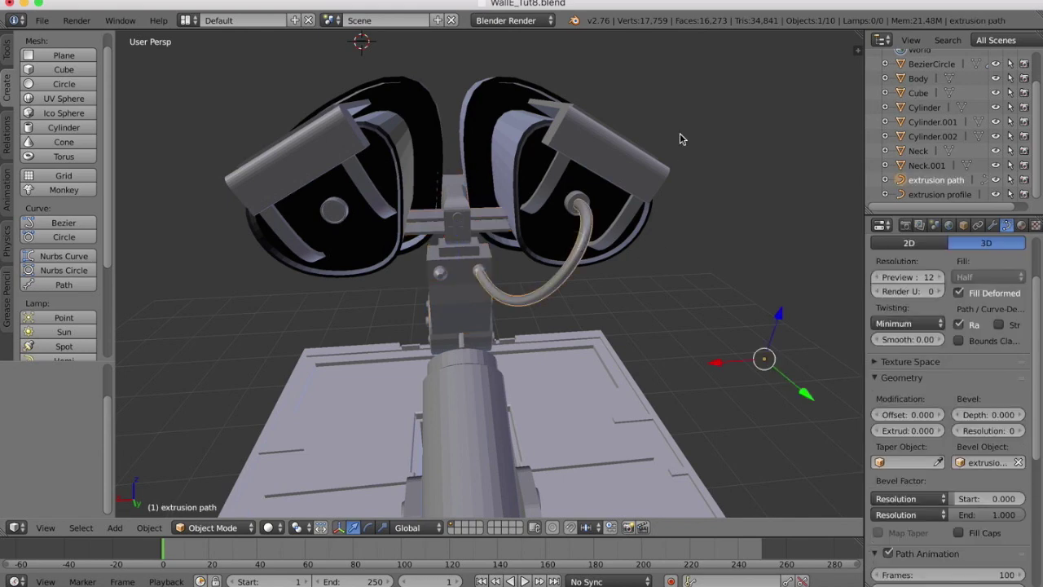
right_click(575, 129)
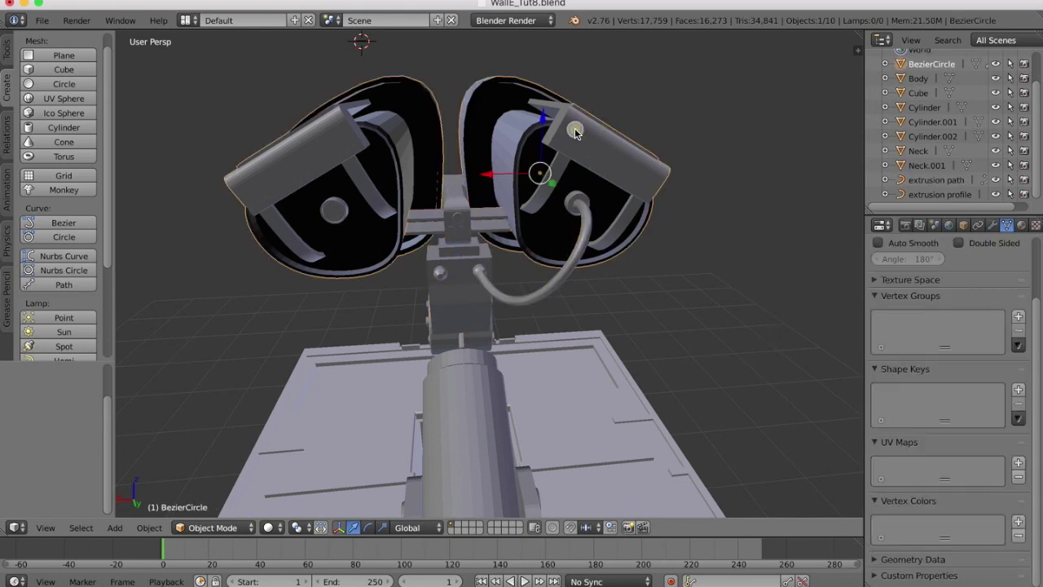
right_click(544, 300)
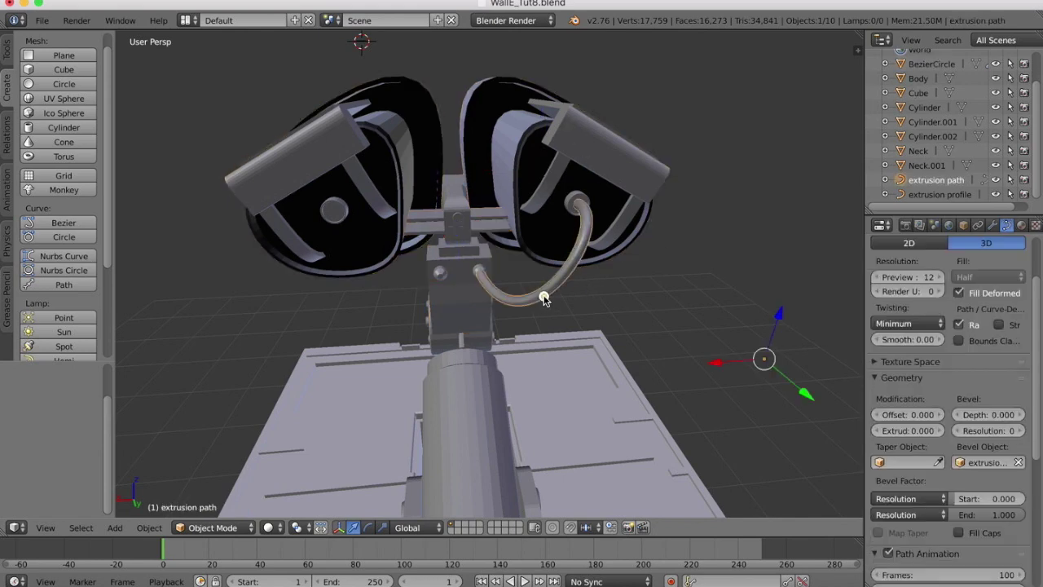
right_click(576, 160)
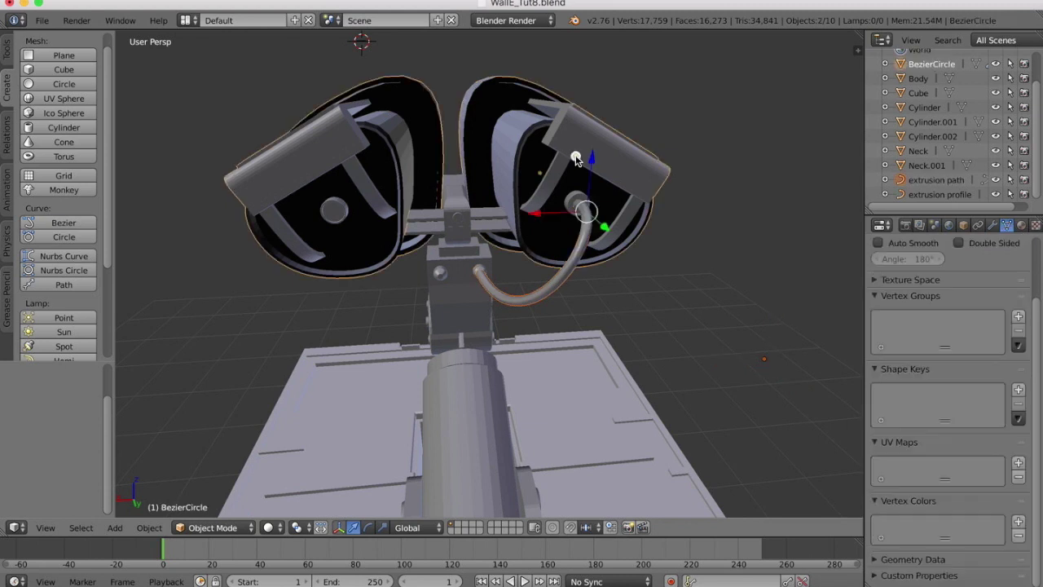
left_click(149, 527)
left_click(167, 131)
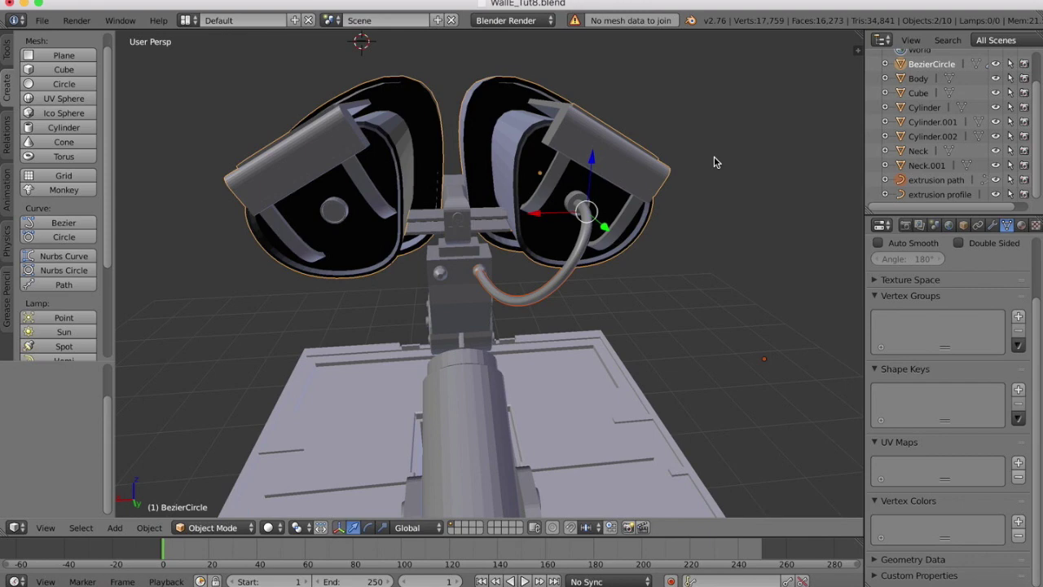
scroll(714, 162, "right", 5)
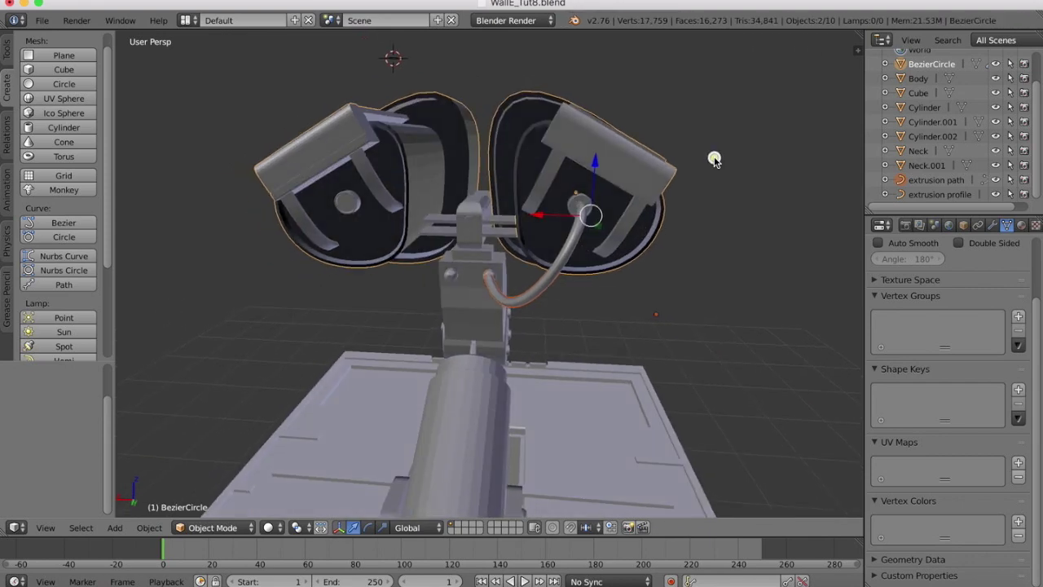
scroll(736, 250, "right", 5)
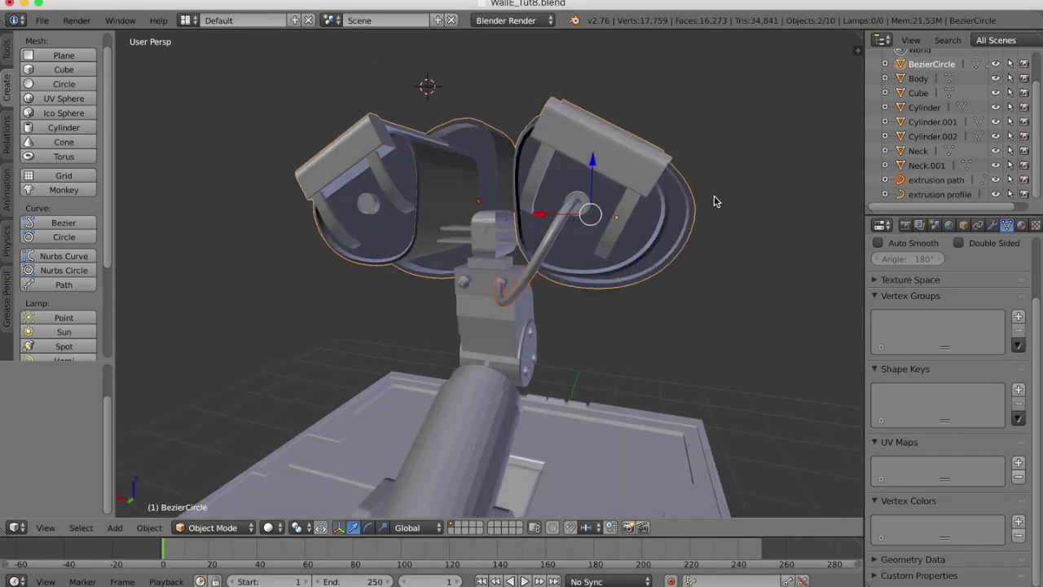
right_click(503, 315)
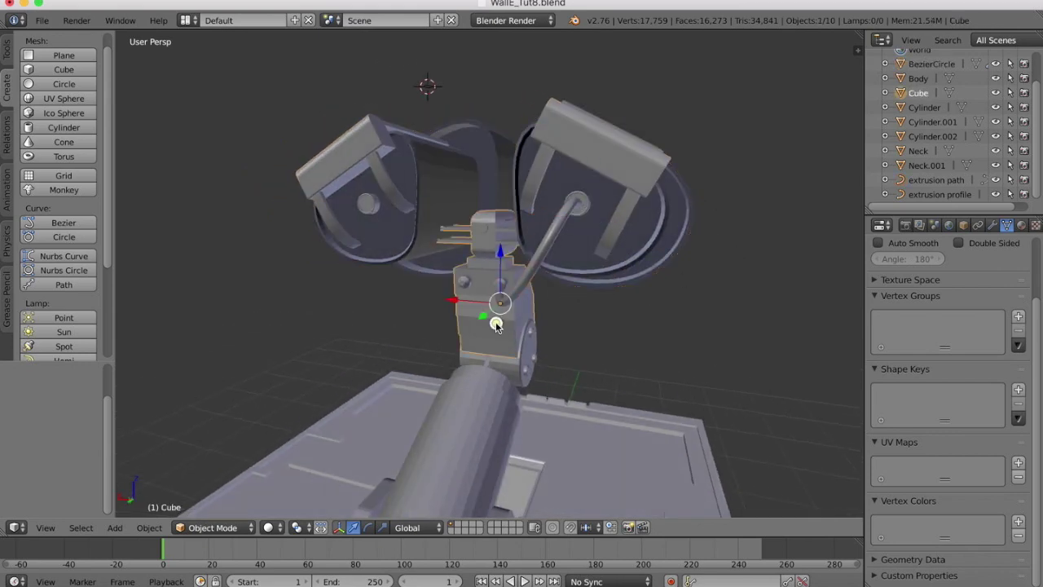
right_click(549, 248)
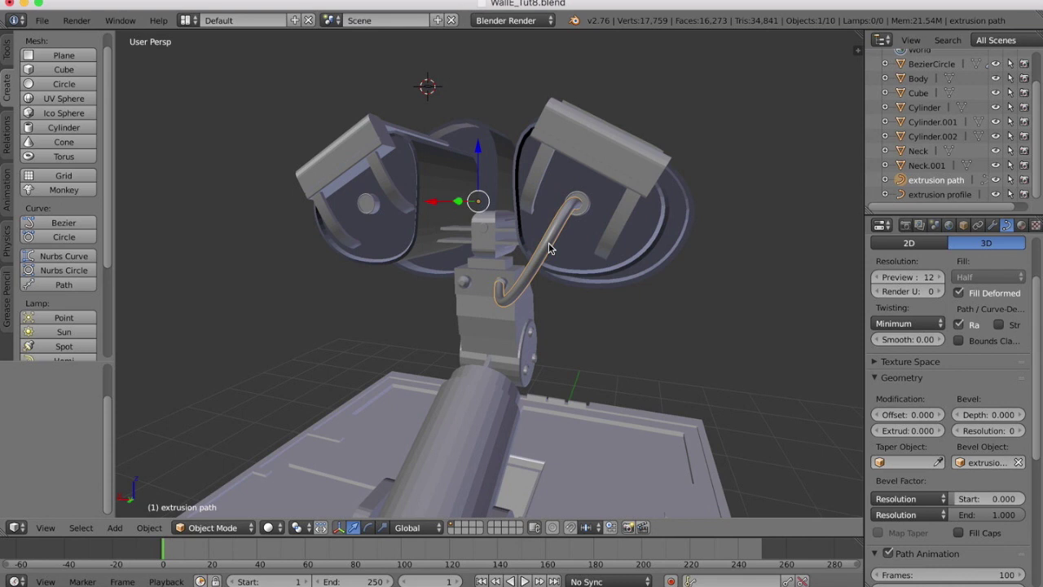
right_click(590, 145, "shift")
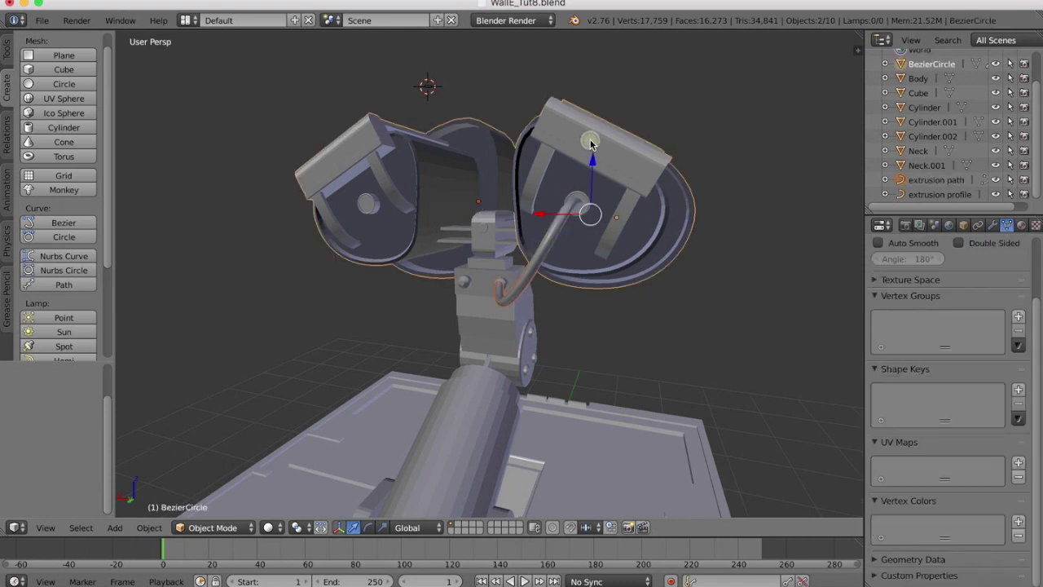
left_click(148, 528)
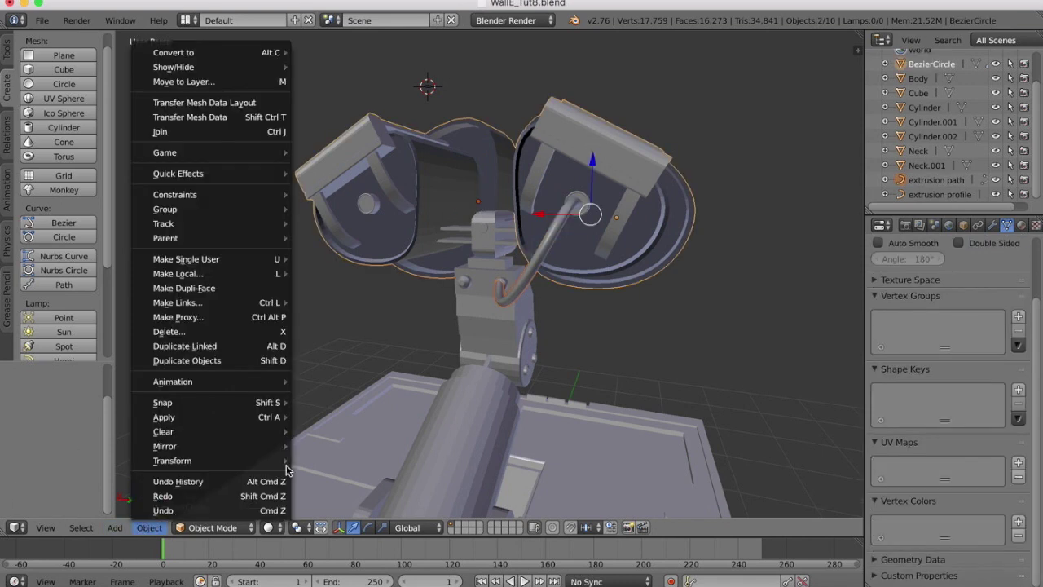
right_click(508, 329)
In Edit Mode, move the cable path's eye-end control point -0.029 along Y into the eye's round socket, and return to Object Mode.
right_click(531, 271)
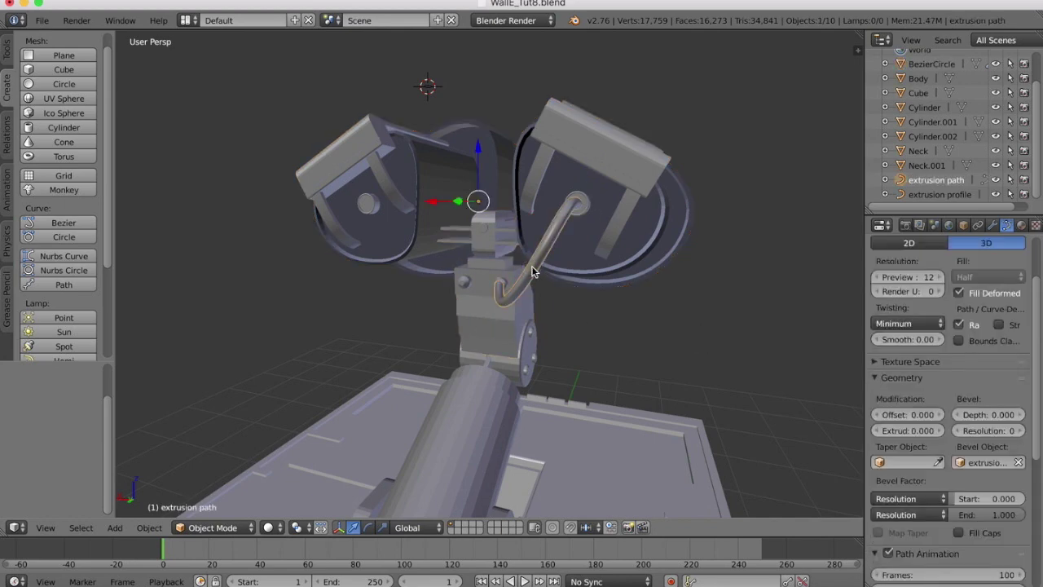
scroll(638, 265, "left", 5)
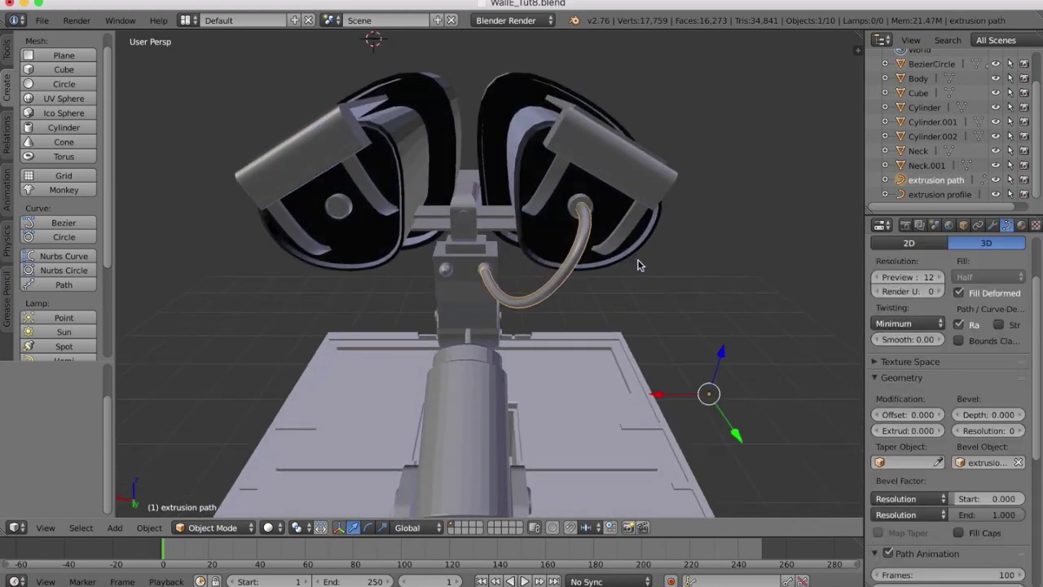
scroll(580, 237, "up", 4)
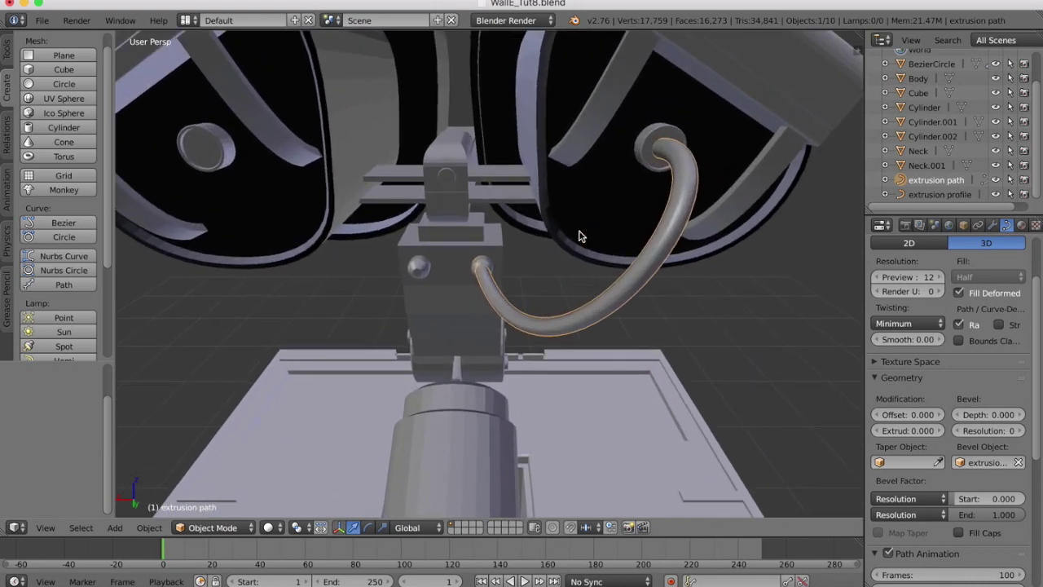
middle_click_drag(580, 237, 579, 179)
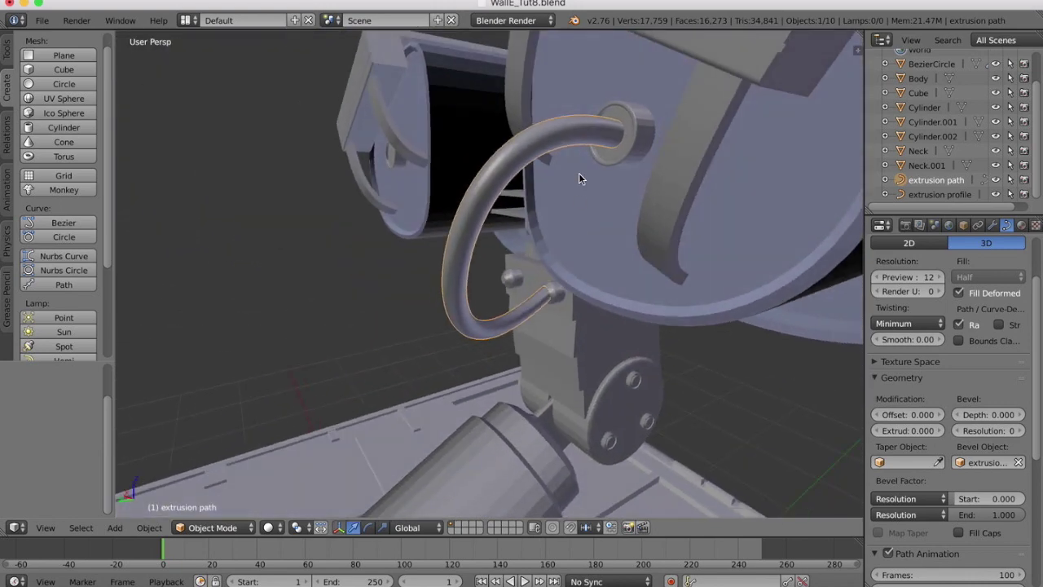
left_click(213, 528)
left_click(215, 489)
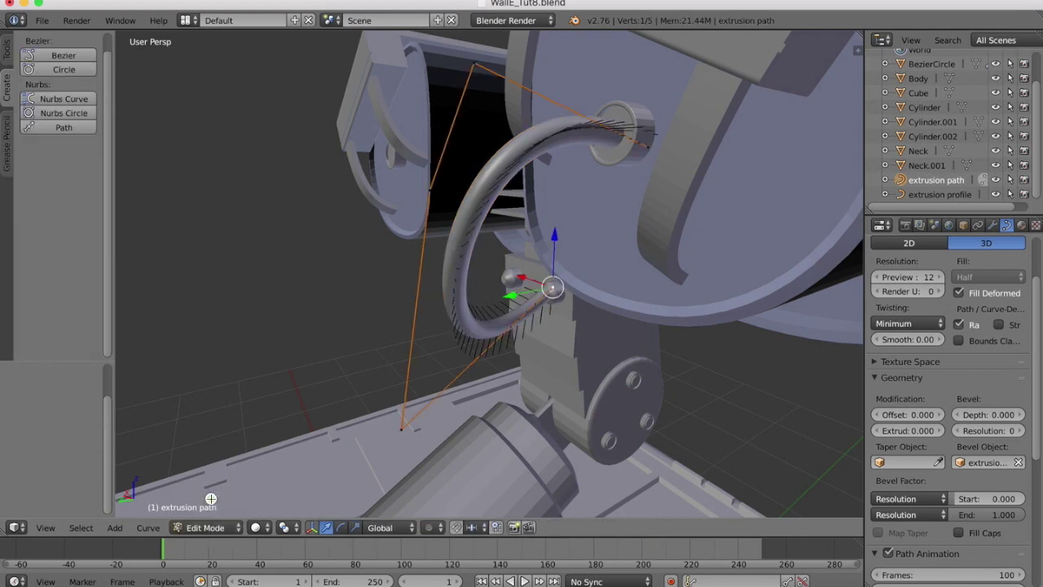
right_click(649, 147)
middle_click_drag(621, 173, 625, 175)
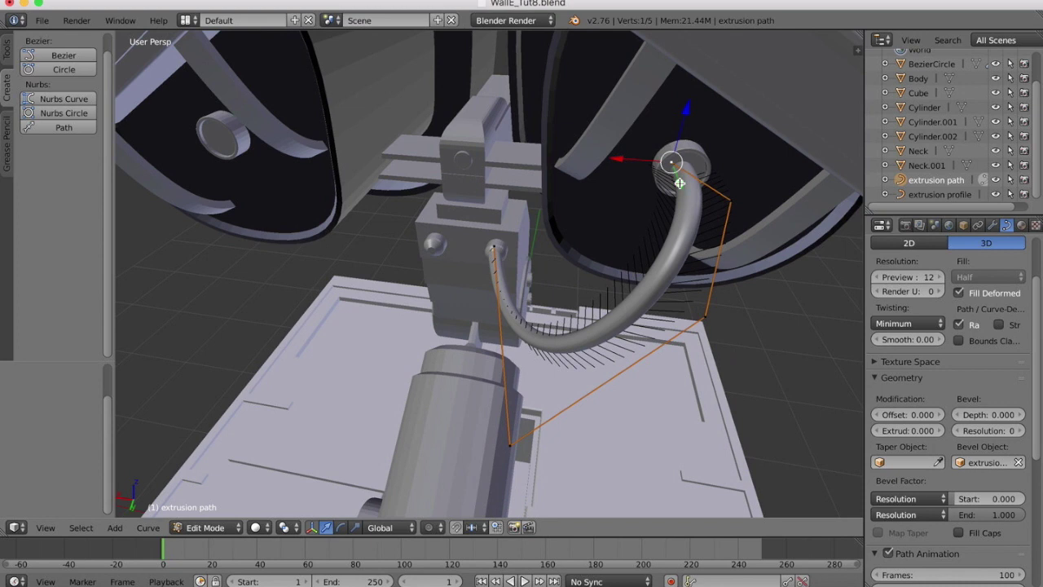
left_click_drag(679, 182, 677, 185)
left_click(191, 529)
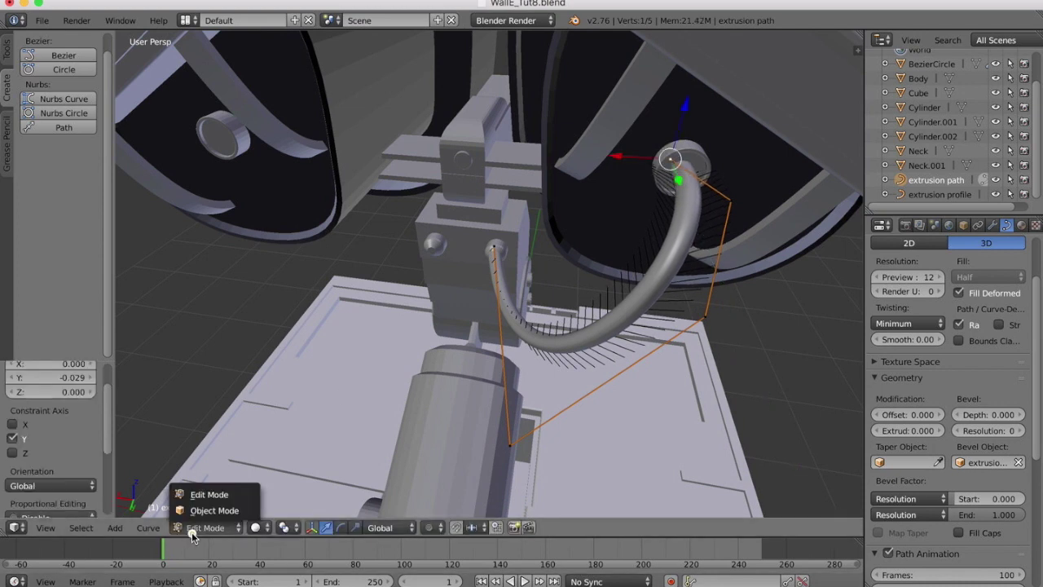
left_click(213, 510)
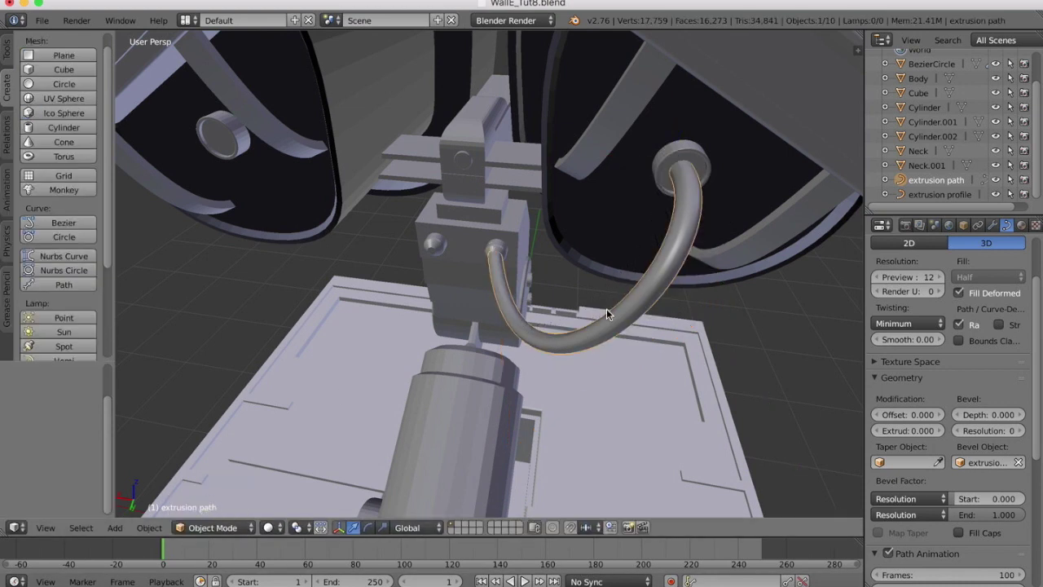
Convert the cable path from a curve to a mesh.
key("alt+c")
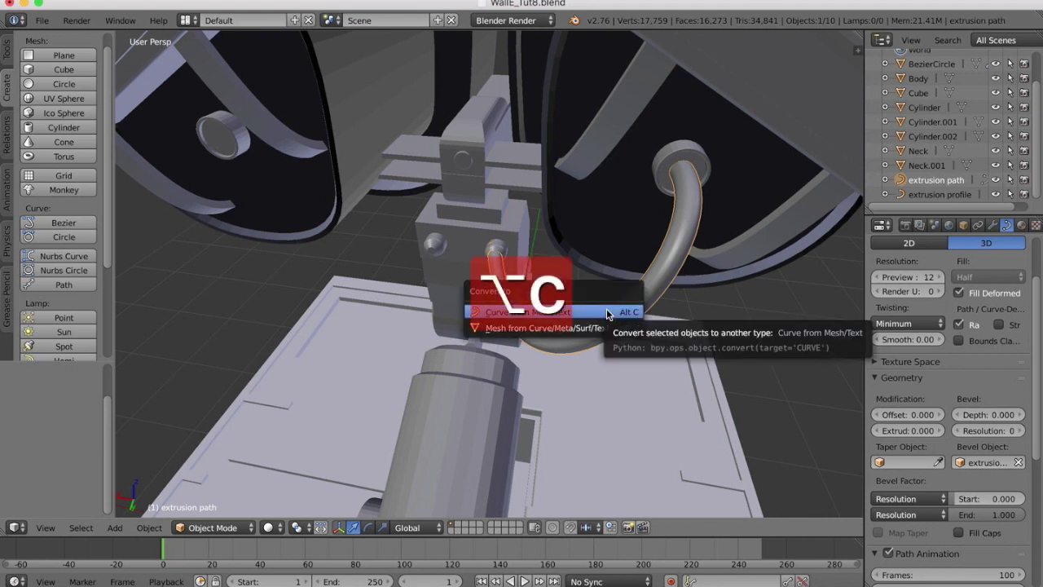
left_click(582, 329)
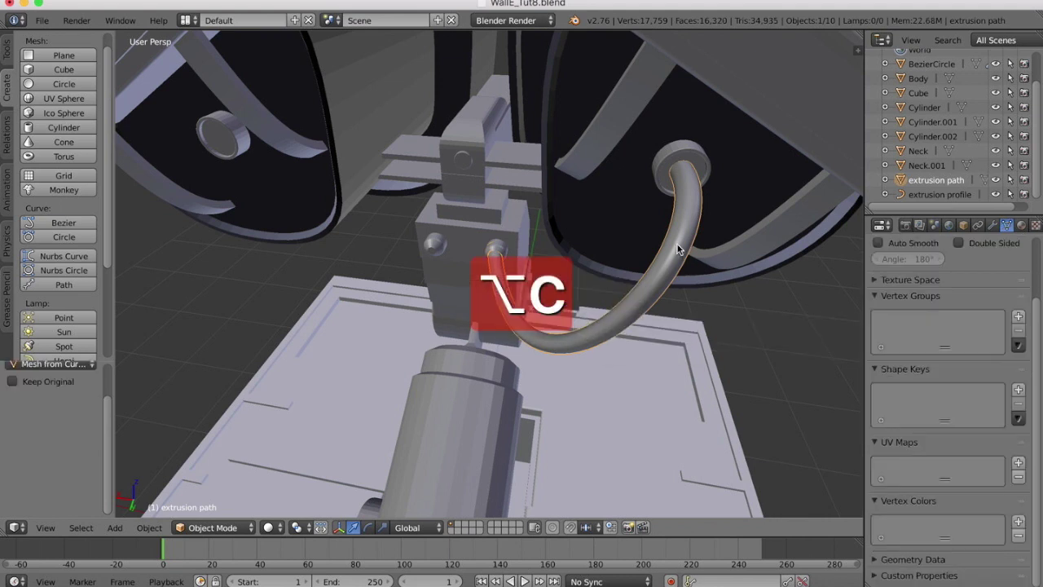
right_click(774, 106, "shift")
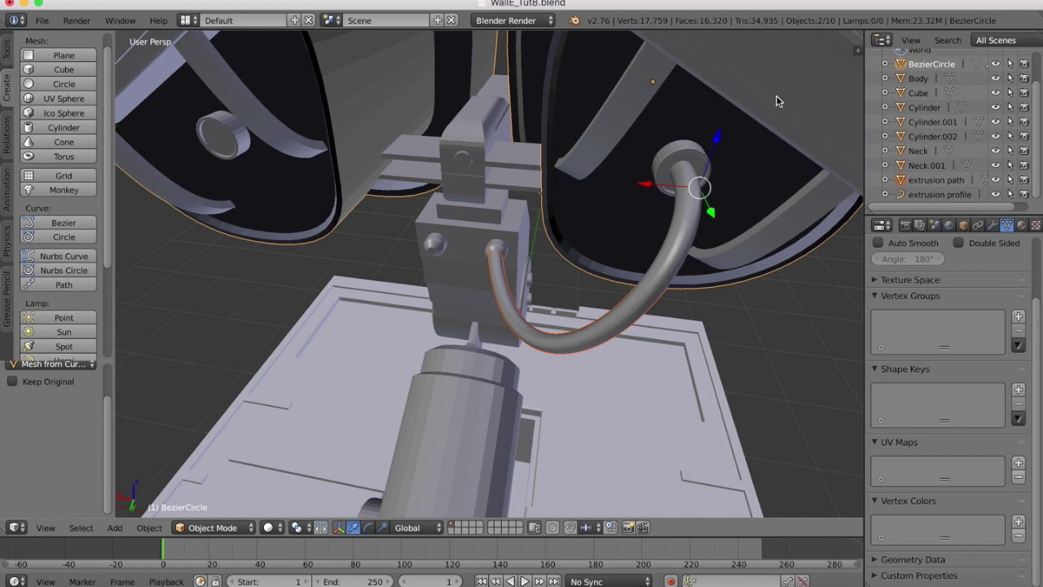
right_click(633, 311)
left_click(216, 527)
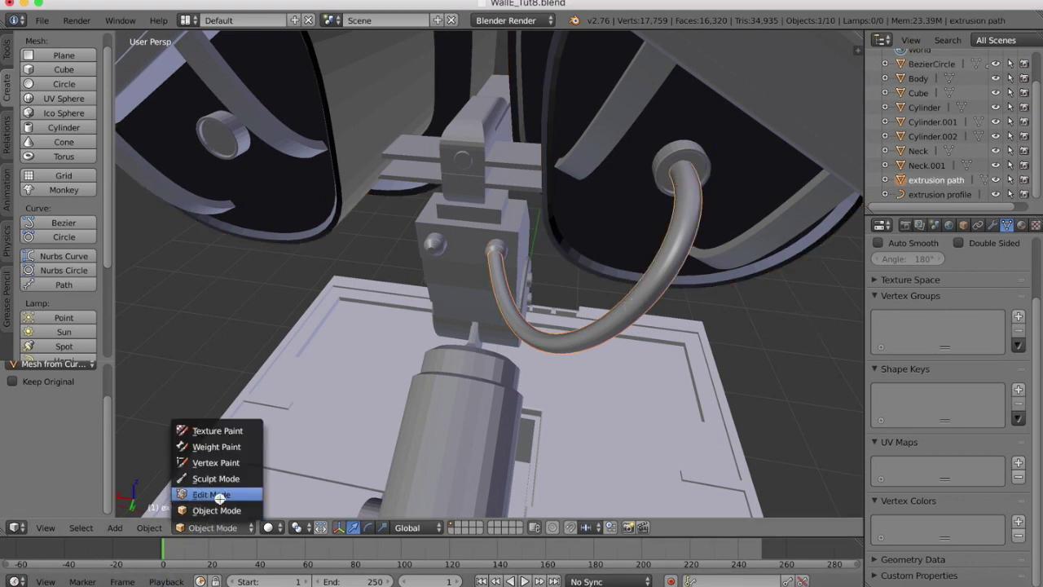
left_click(214, 493)
left_click(208, 525)
left_click(209, 510)
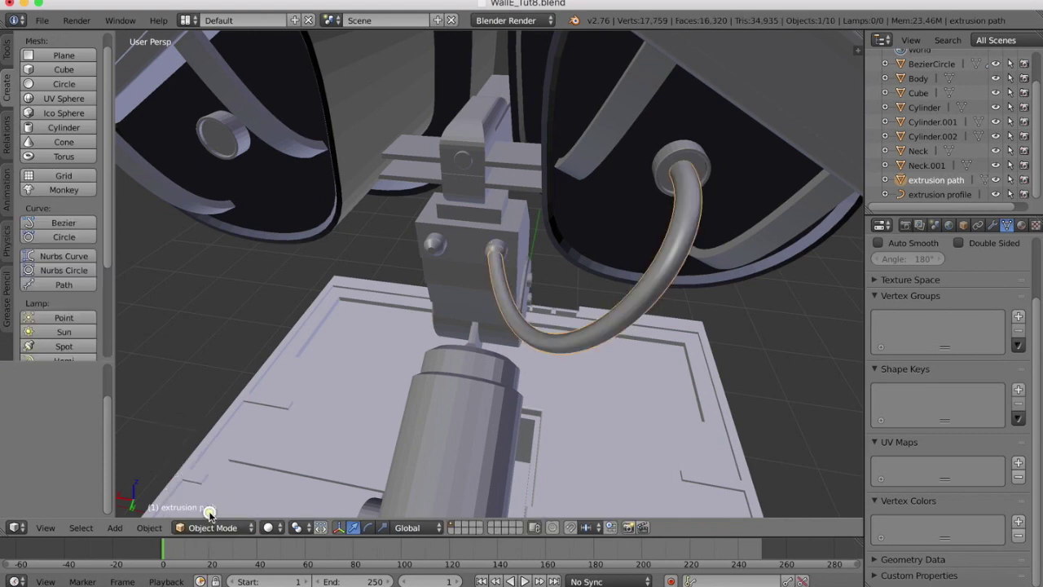
Join the converted cable with the eyes object, keeping the eyes as the active object.
right_click(714, 147, "shift")
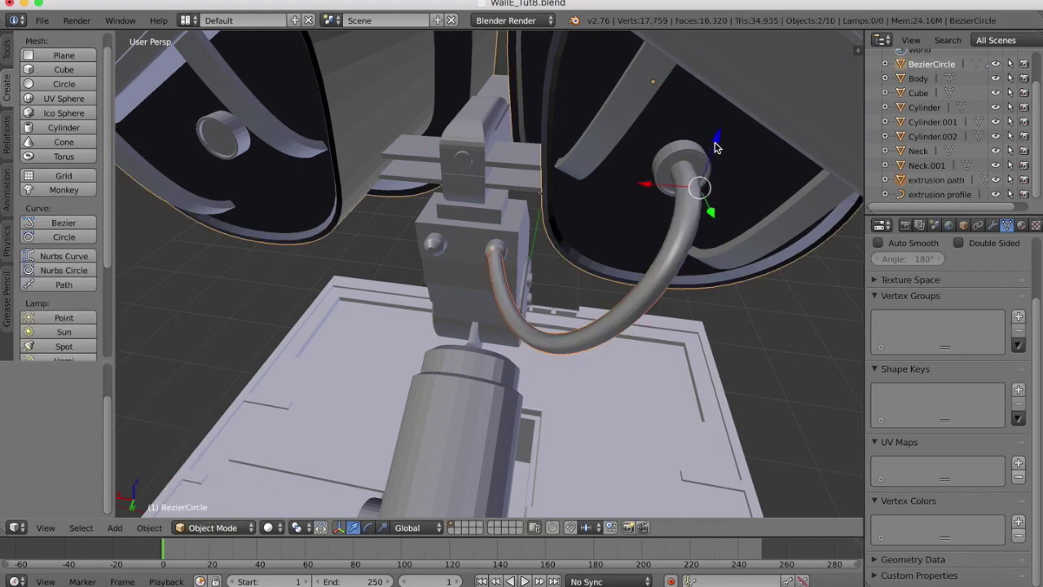
left_click(150, 527)
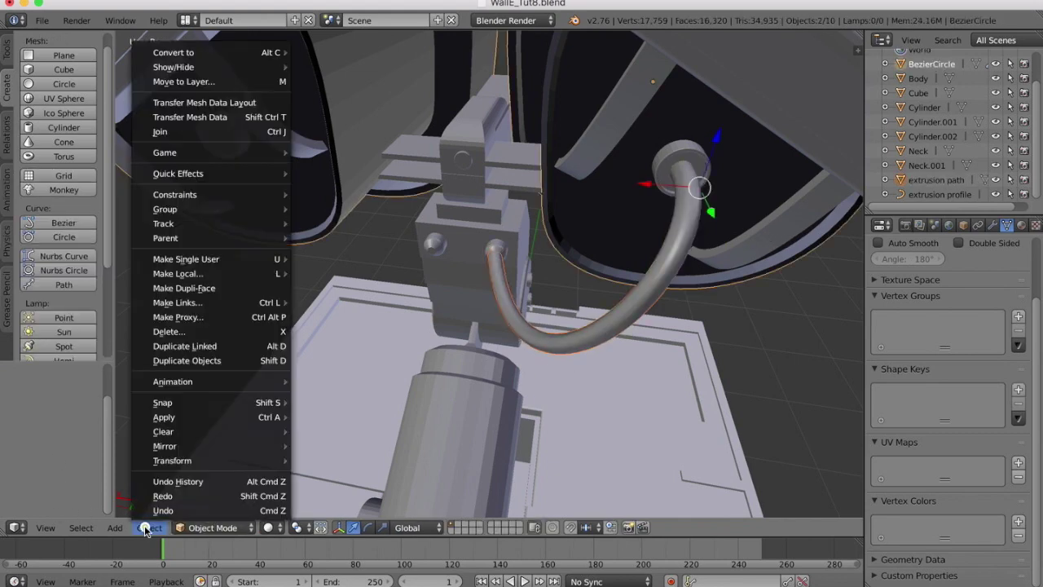
left_click(163, 133)
Examine the cables on both eyes from behind, above and the sides, including where they meet the eye sockets and neck bolts.
scroll(548, 160, "down", 8)
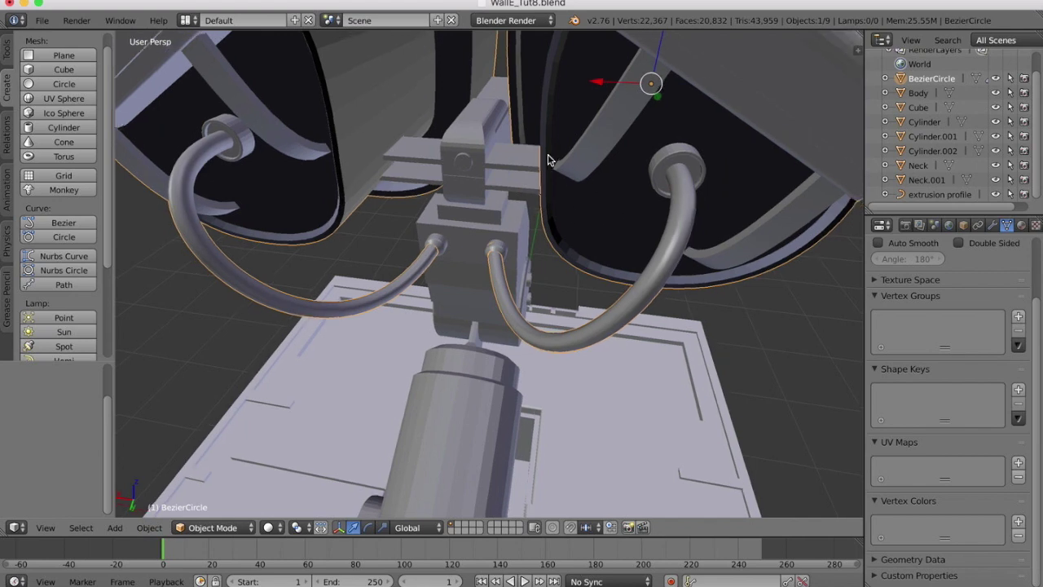
scroll(548, 159, "down", 2)
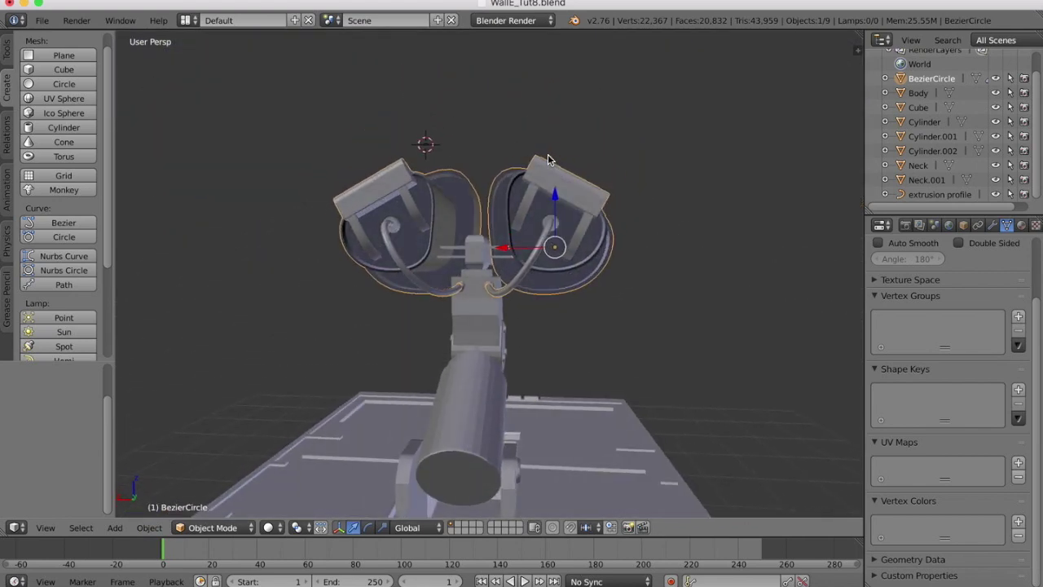
scroll(548, 160, "left", 8)
scroll(548, 160, "right", 8)
scroll(549, 159, "right", 6)
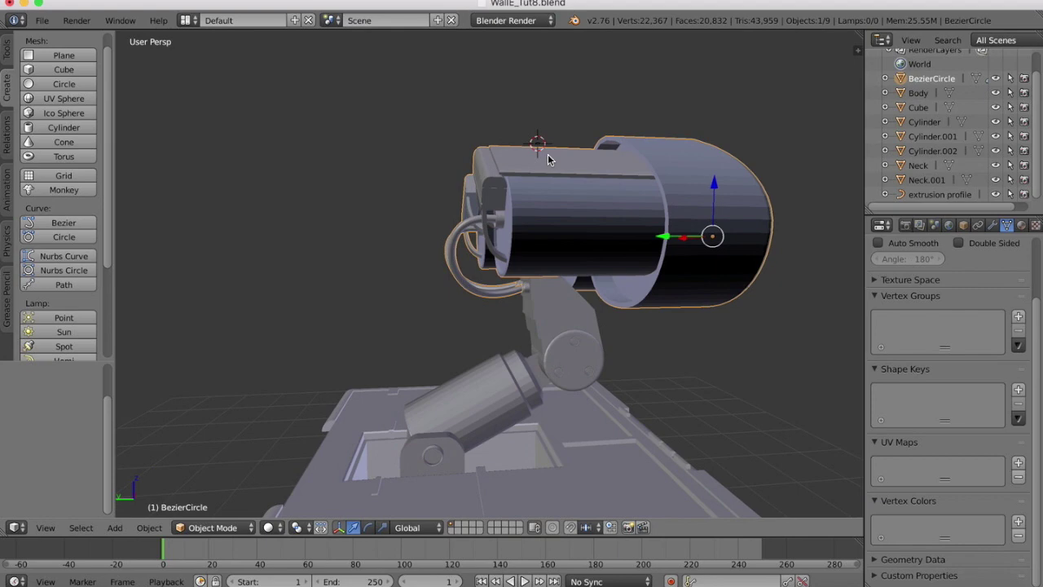
scroll(548, 159, "left", 8)
scroll(548, 160, "left", 2)
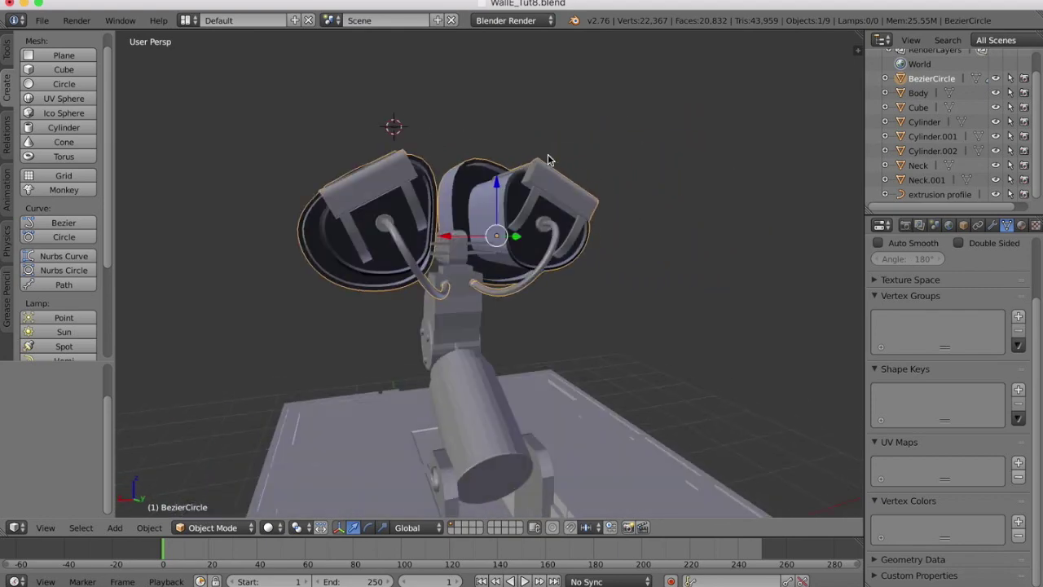
scroll(548, 160, "down", 8)
scroll(549, 160, "up", 3)
scroll(547, 160, "right", 8)
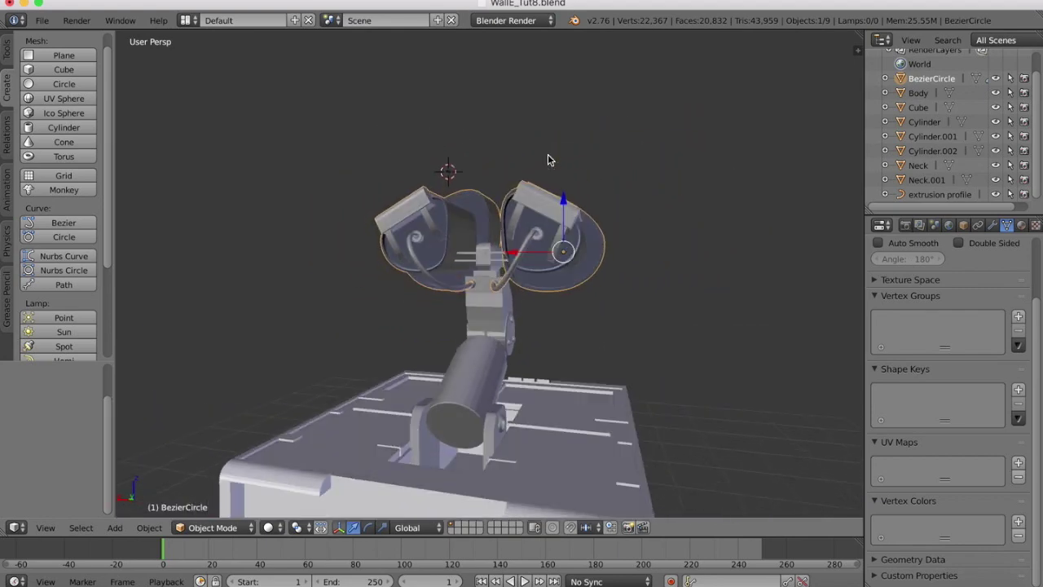
scroll(547, 159, "left", 8)
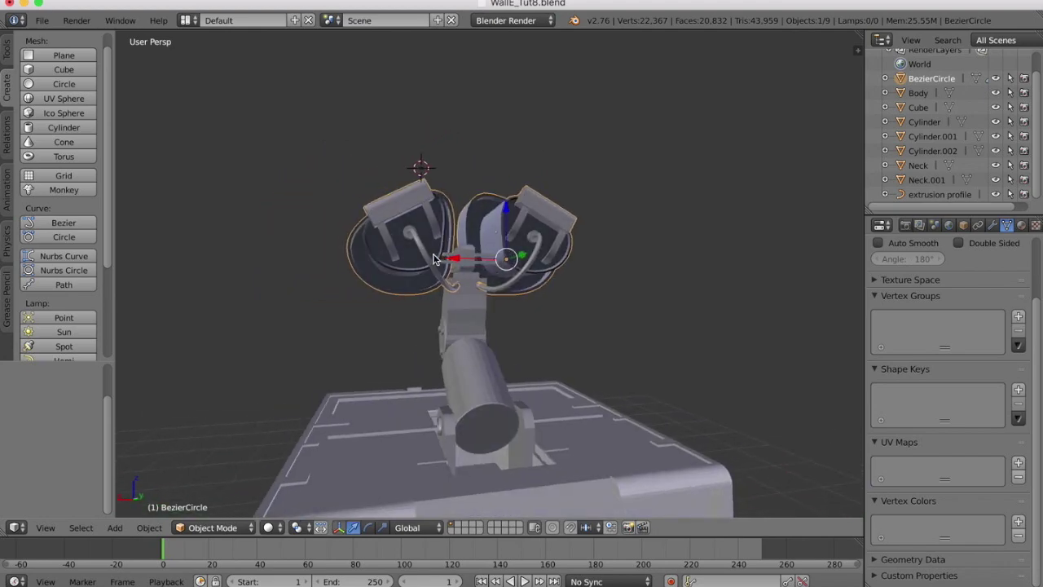
scroll(433, 259, "up", 10)
scroll(433, 259, "right", 8)
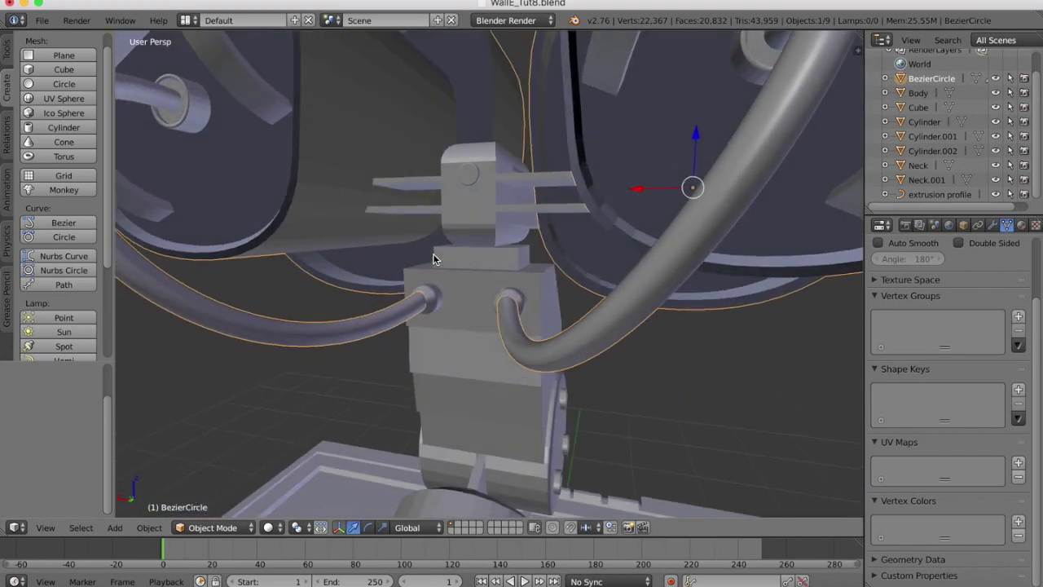
scroll(433, 259, "left", 8)
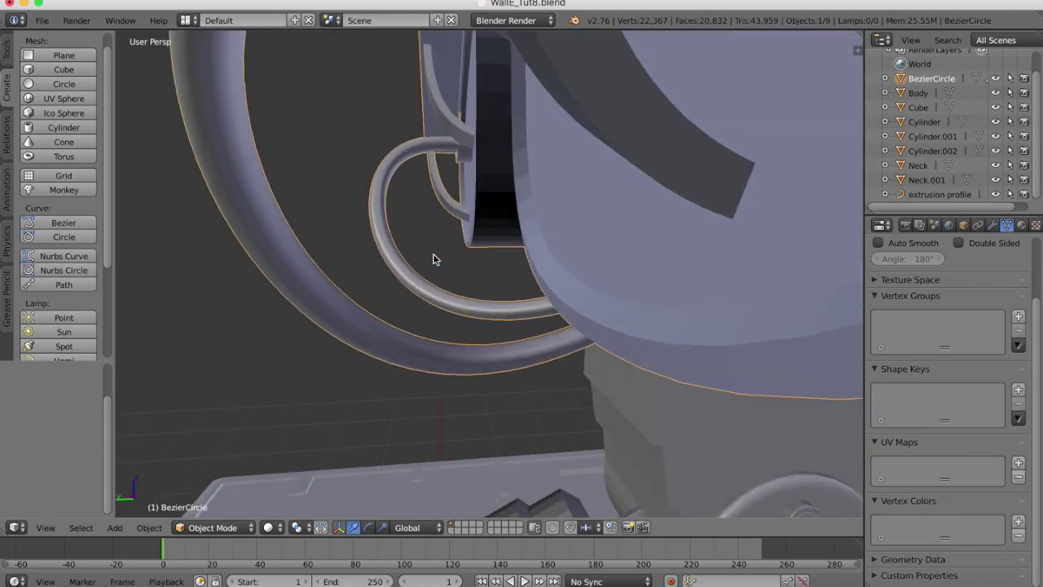
scroll(434, 261, "down", 8)
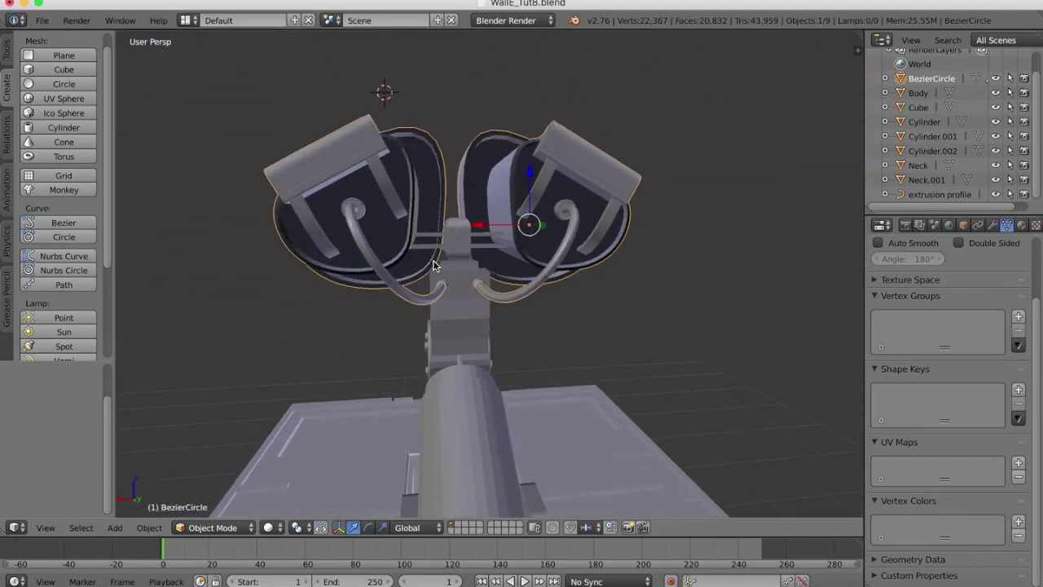
scroll(434, 261, "right", 8)
scroll(433, 261, "left", 15)
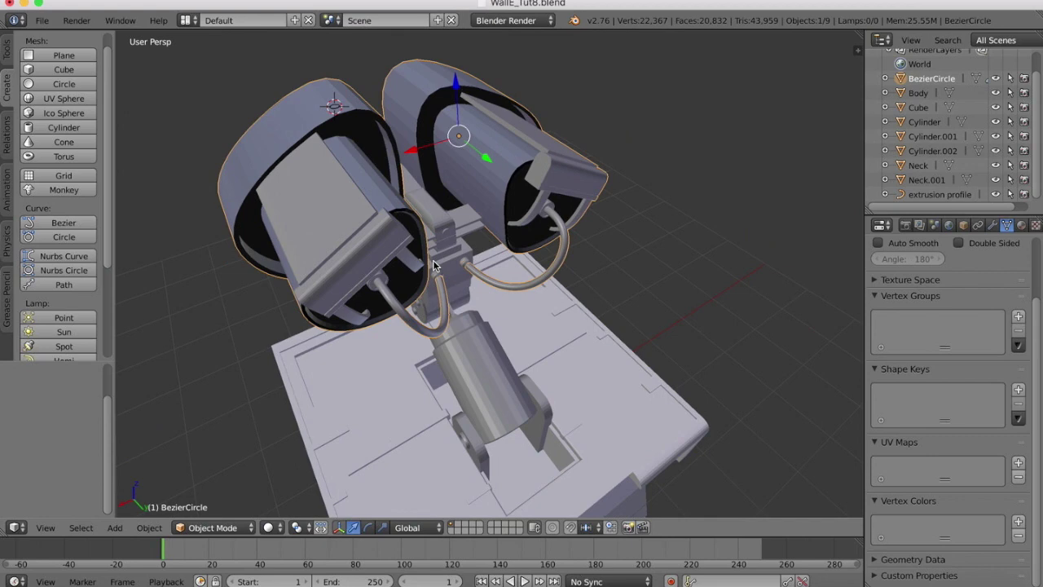
scroll(433, 265, "left", 12)
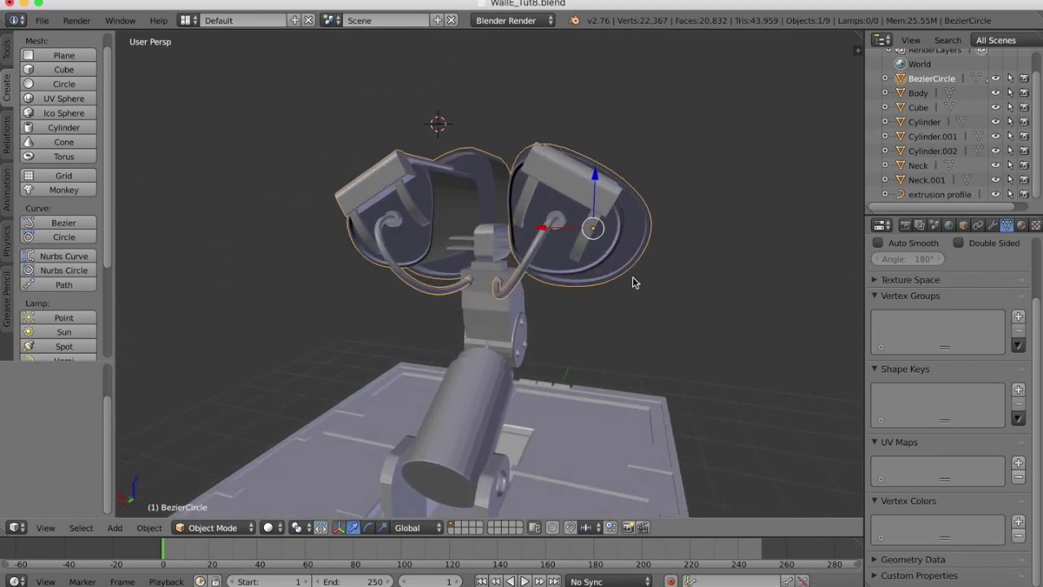
scroll(577, 408, "down", 6)
scroll(671, 236, "down", 5)
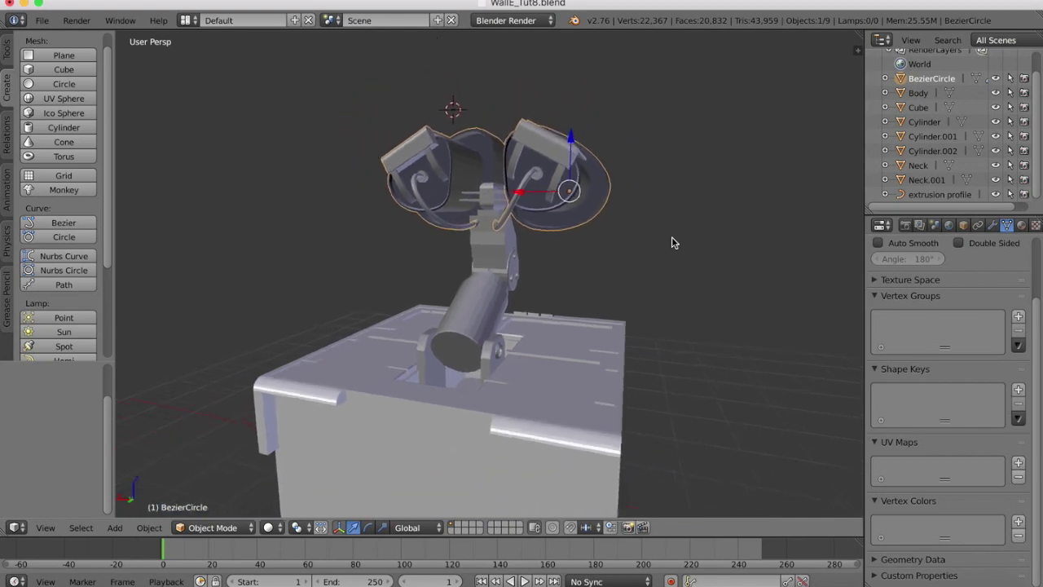
scroll(671, 237, "right", 10)
scroll(672, 238, "left", 12)
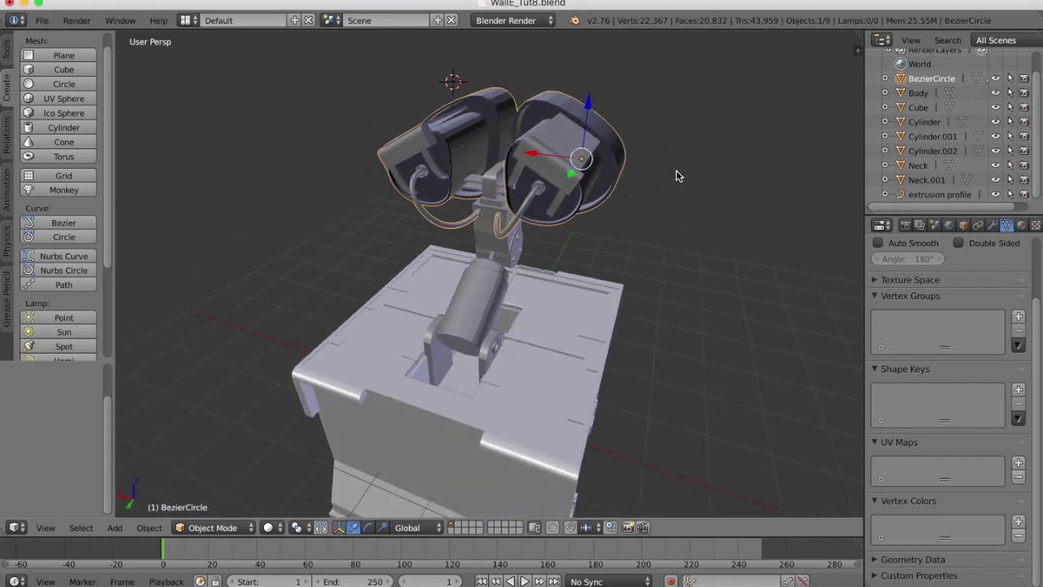
scroll(701, 242, "right", 15)
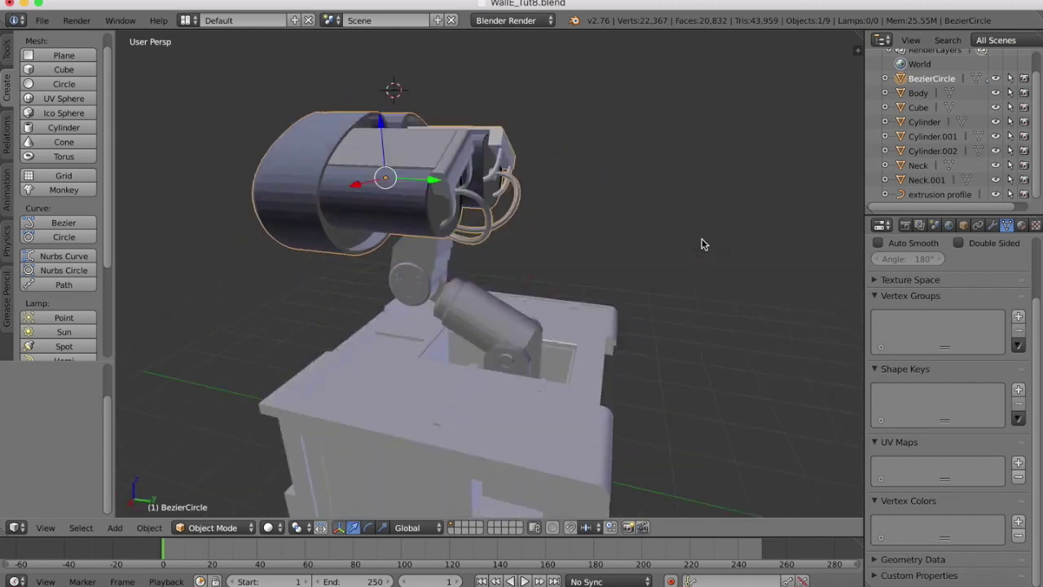
scroll(702, 243, "left", 15)
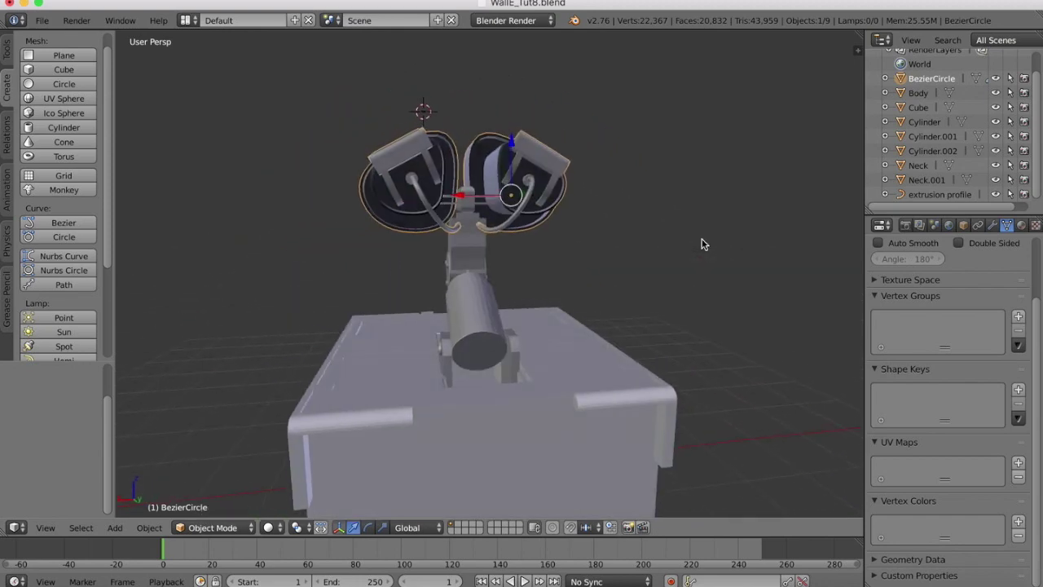
scroll(703, 243, "right", 10)
scroll(702, 244, "left", 14)
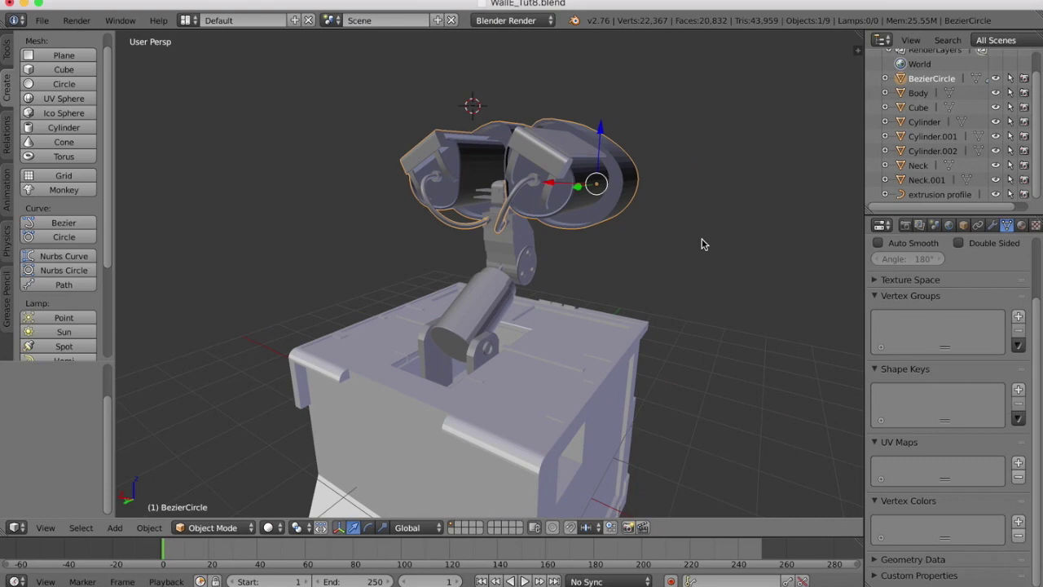
scroll(538, 155, "up", 5, "ctrl")
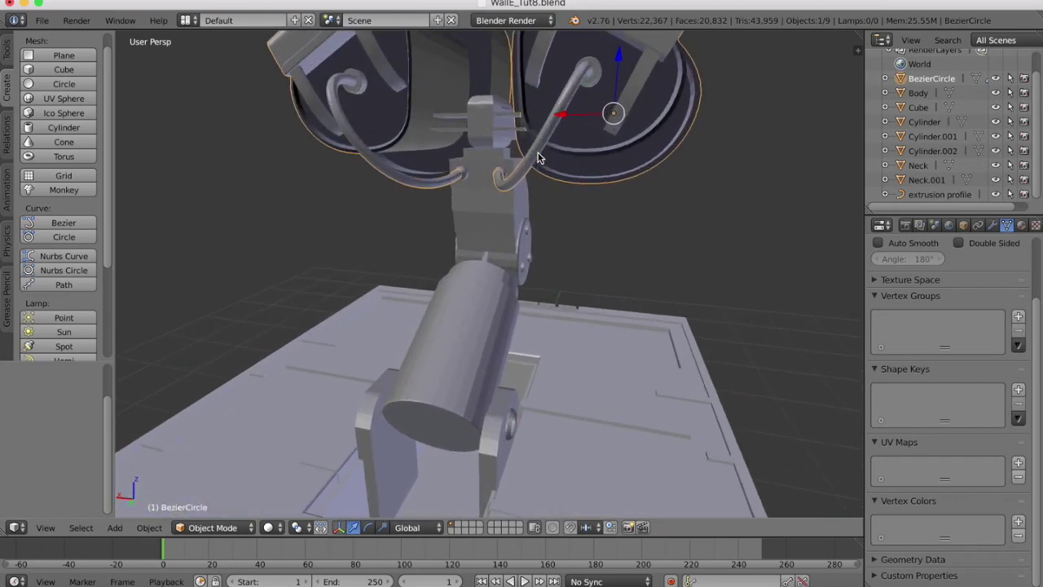
scroll(537, 153, "up", 4, "shift")
scroll(538, 158, "up", 2, "shift")
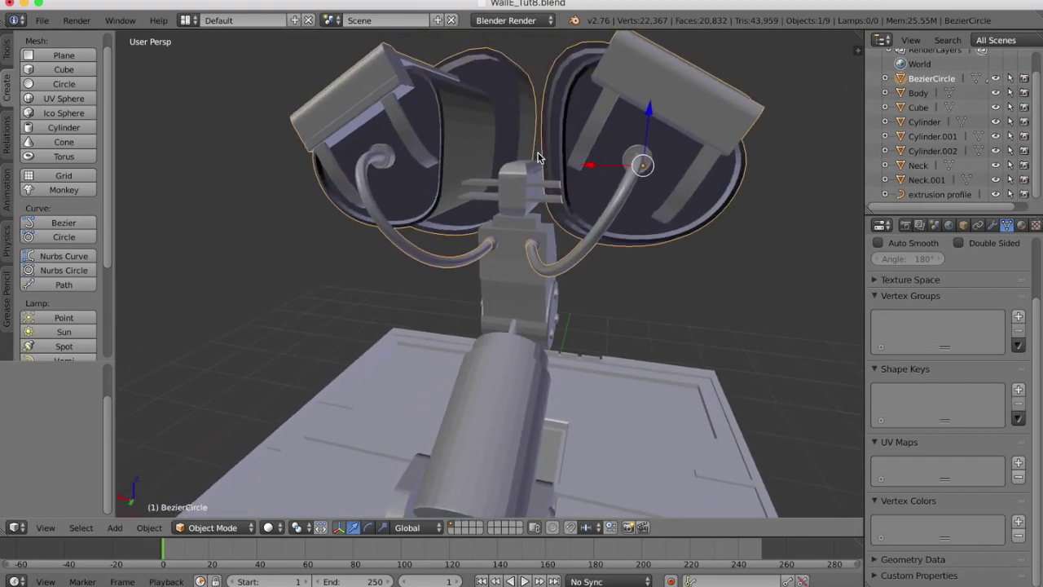
scroll(537, 158, "left", 5)
scroll(538, 158, "right", 10)
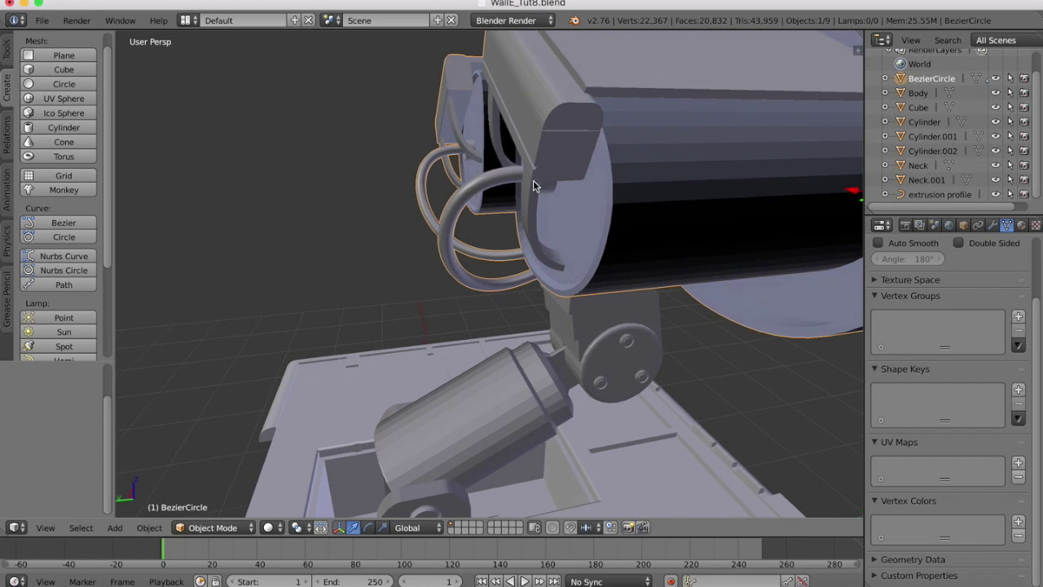
scroll(532, 180, "down", 6, "ctrl")
scroll(596, 235, "right", 3, "shift")
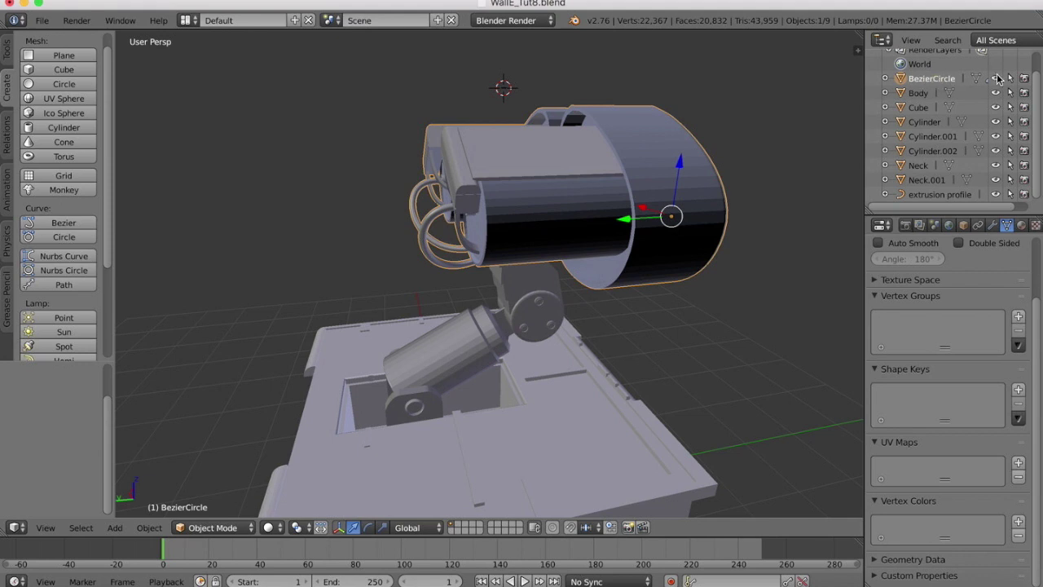
Toggle the visibility of the BezierCircle and extrusion profile objects off and on to identify what each one is.
left_click(996, 78)
left_click(996, 78)
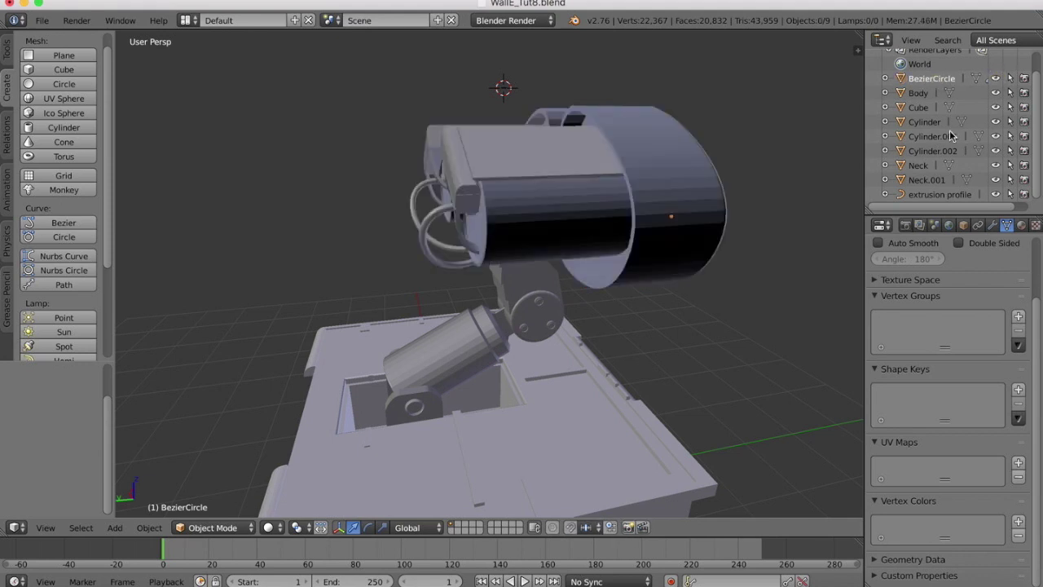
left_click(928, 194)
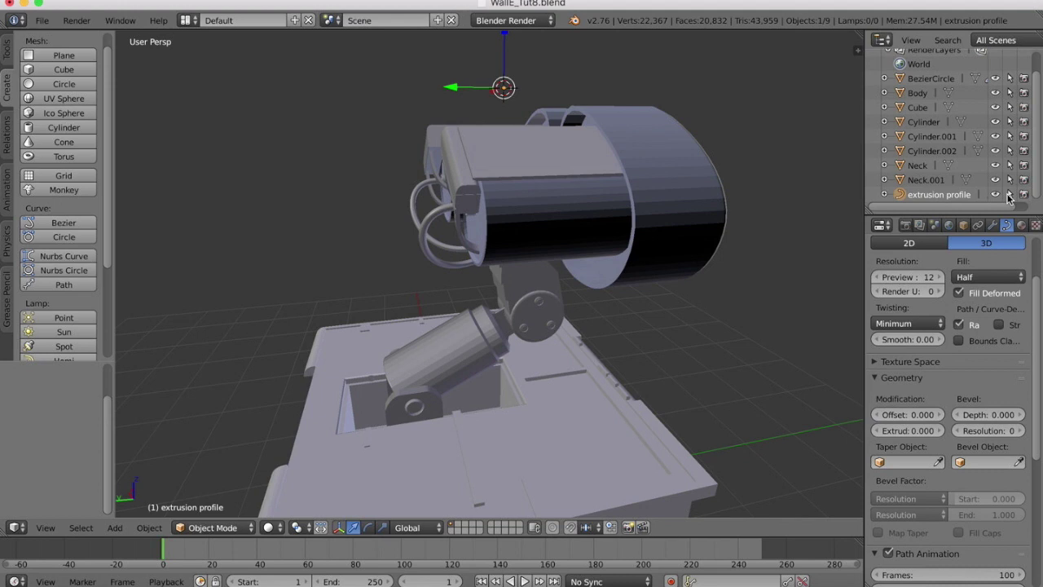
left_click(997, 194)
left_click(996, 195)
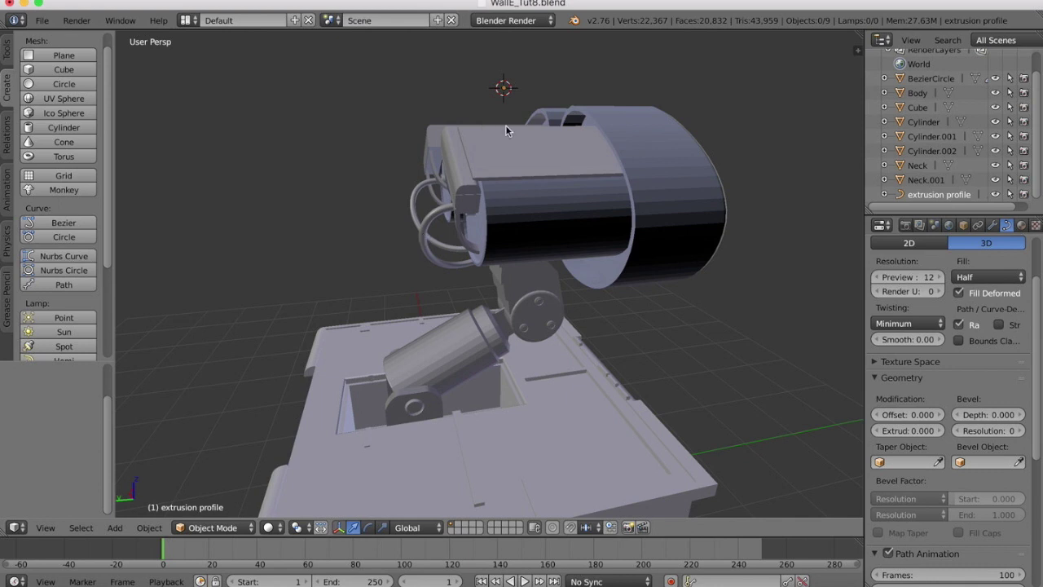
Delete the leftover extrusion profile curve from the scene.
key("x")
left_click(548, 107)
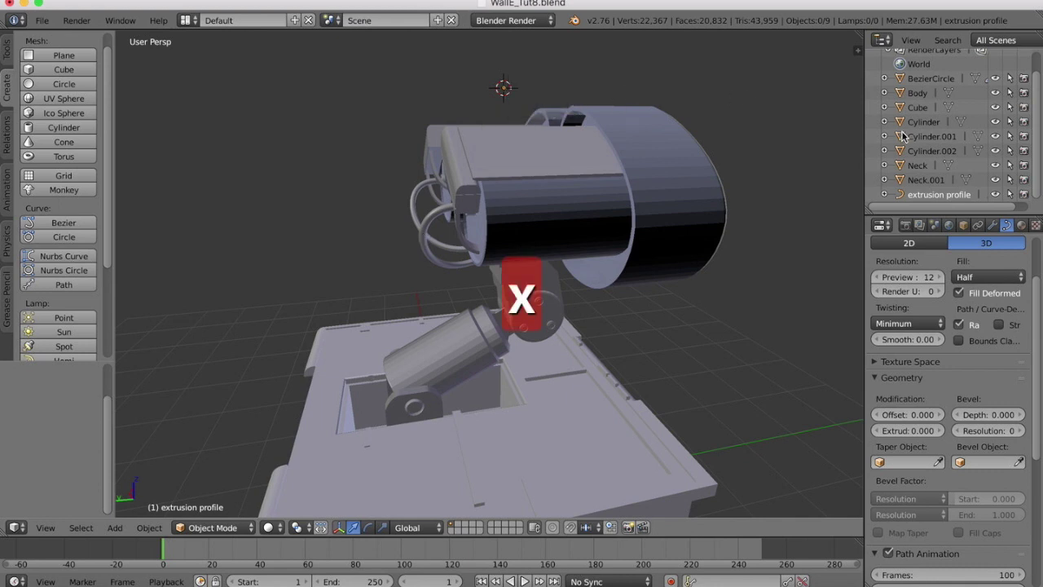
left_click(937, 194)
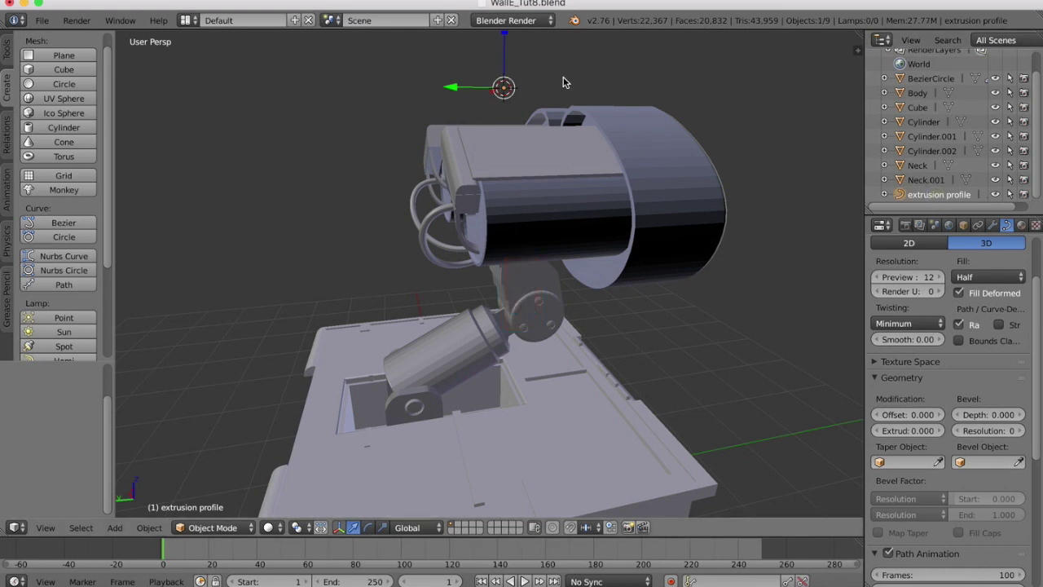
key("x")
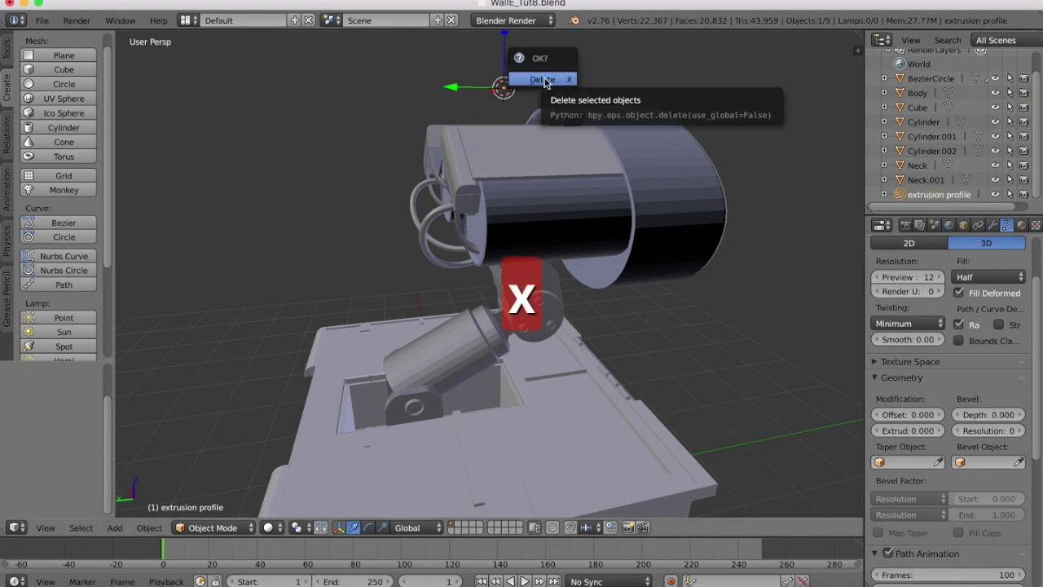
left_click(542, 79)
Rename the BezierCircle object, which holds the eyes and cables, as Head.
left_click(922, 195)
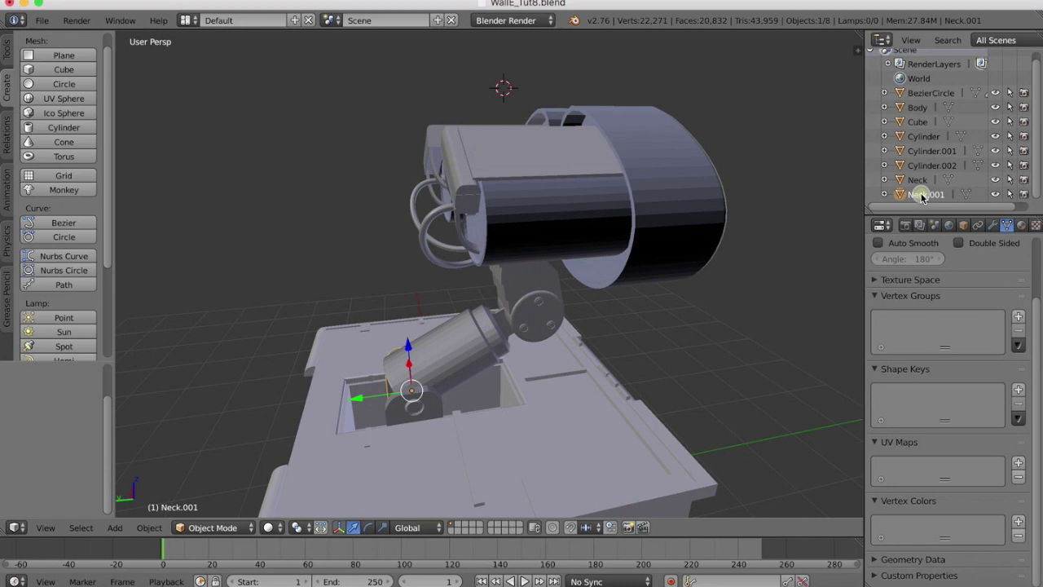
left_click(921, 181)
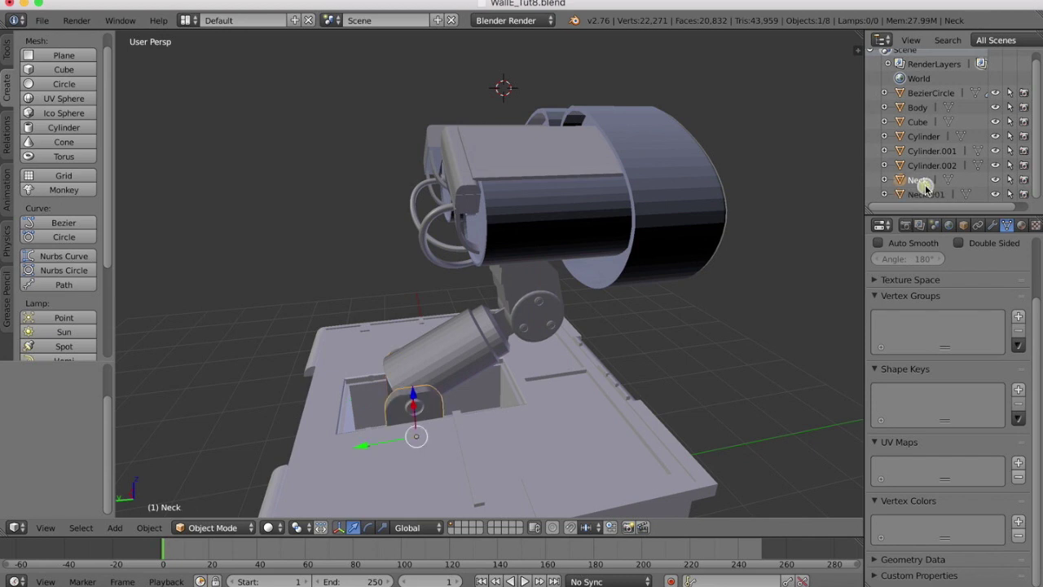
scroll(951, 132, "up", 1)
left_click(926, 101)
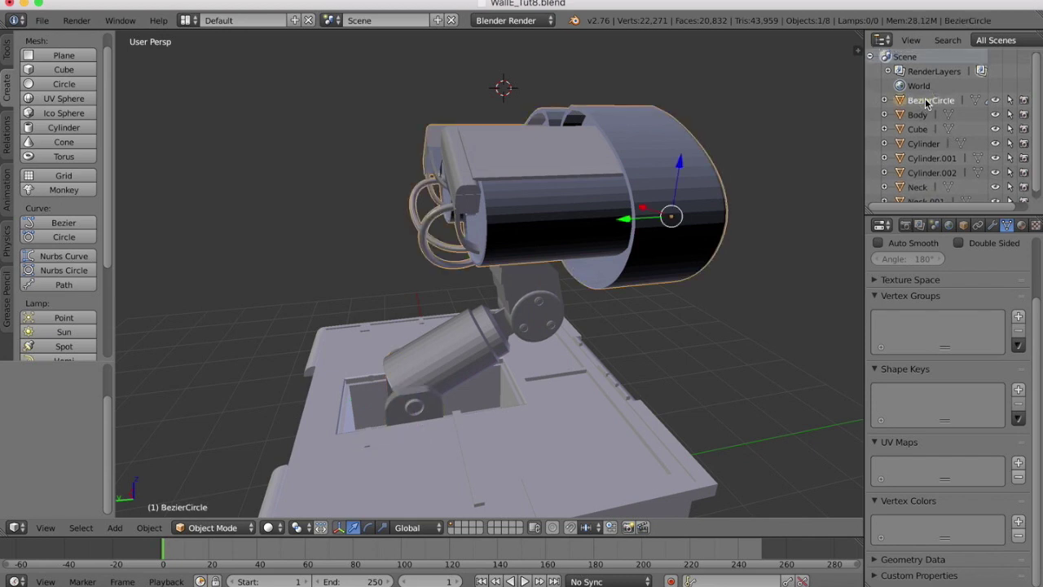
double_click(923, 100)
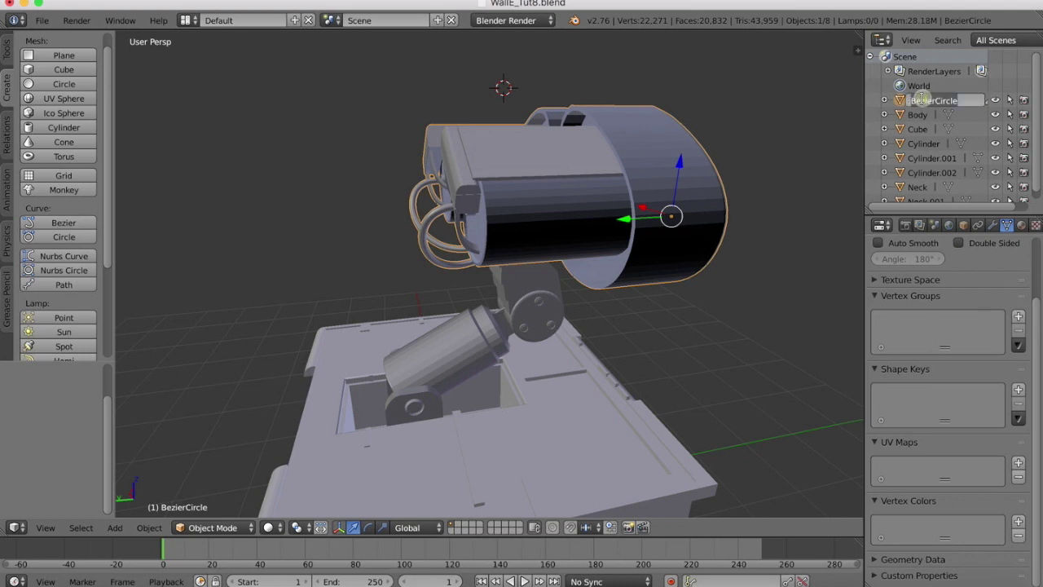
type("Head")
key("Return")
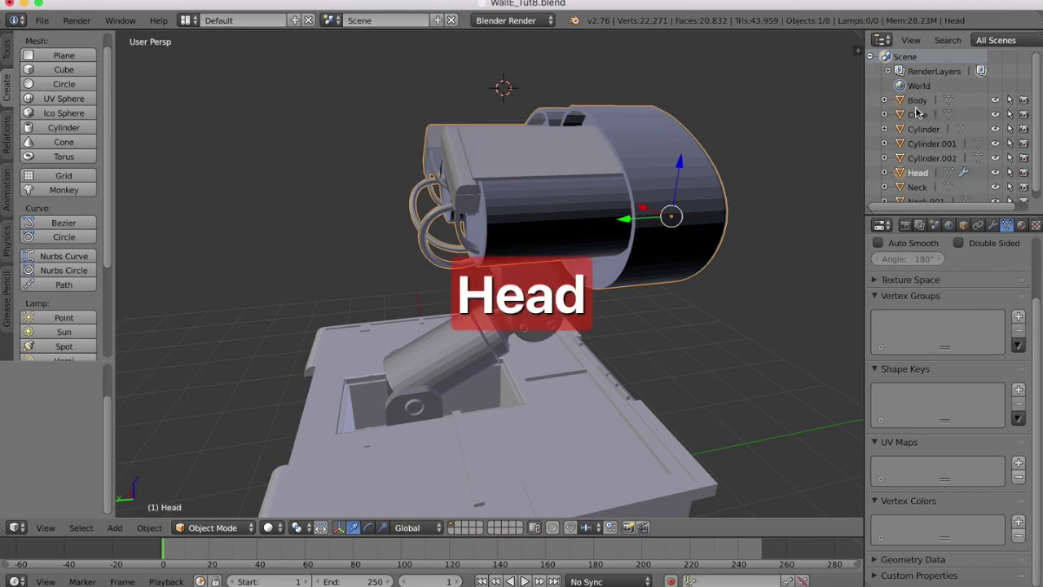
Rename the Cube object between the eyes and the neck joint as Uper Neck.
left_click(917, 101)
left_click(924, 113)
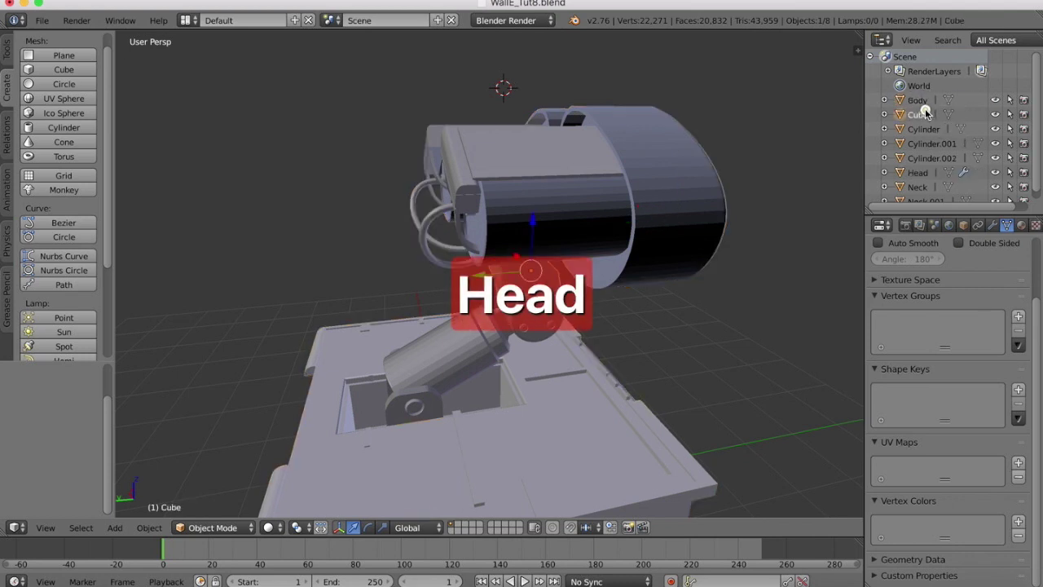
scroll(711, 226, "left", 10)
scroll(710, 229, "left", 2)
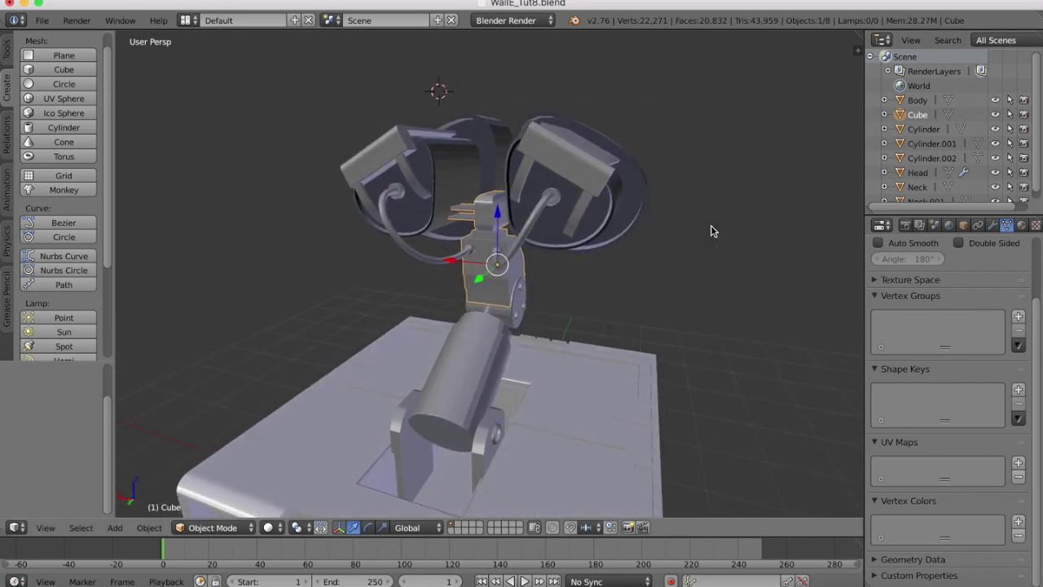
type("Uper Neck")
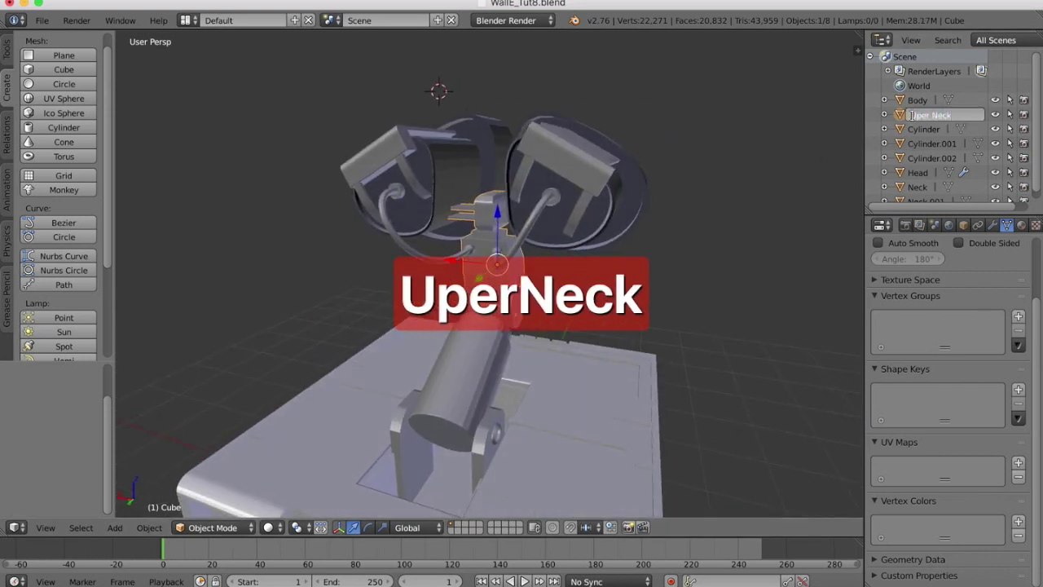
key("Return")
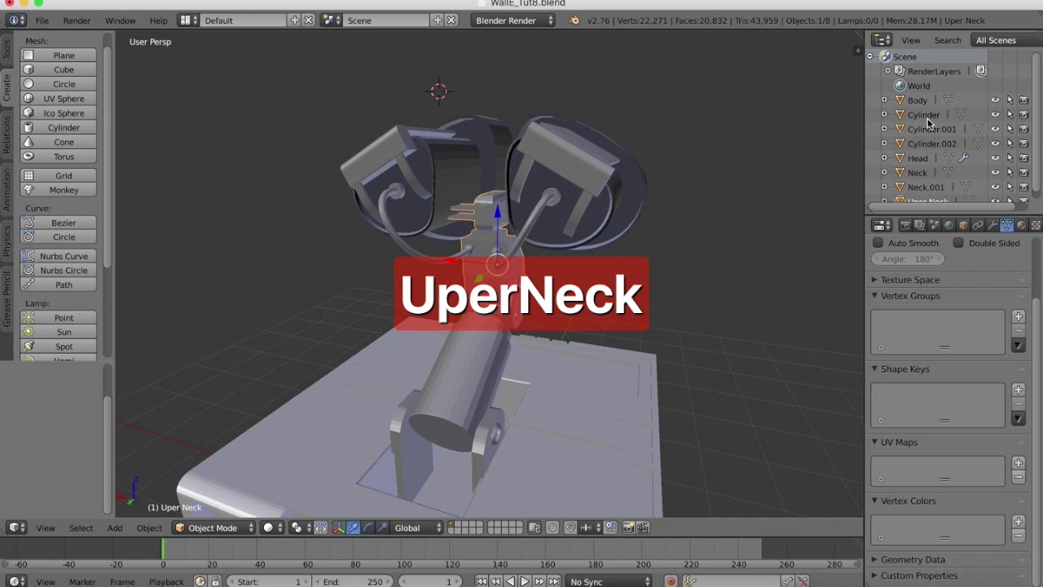
Rename the Cylinder object that forms the slanted neck tube as Lower Neck.
left_click(924, 115)
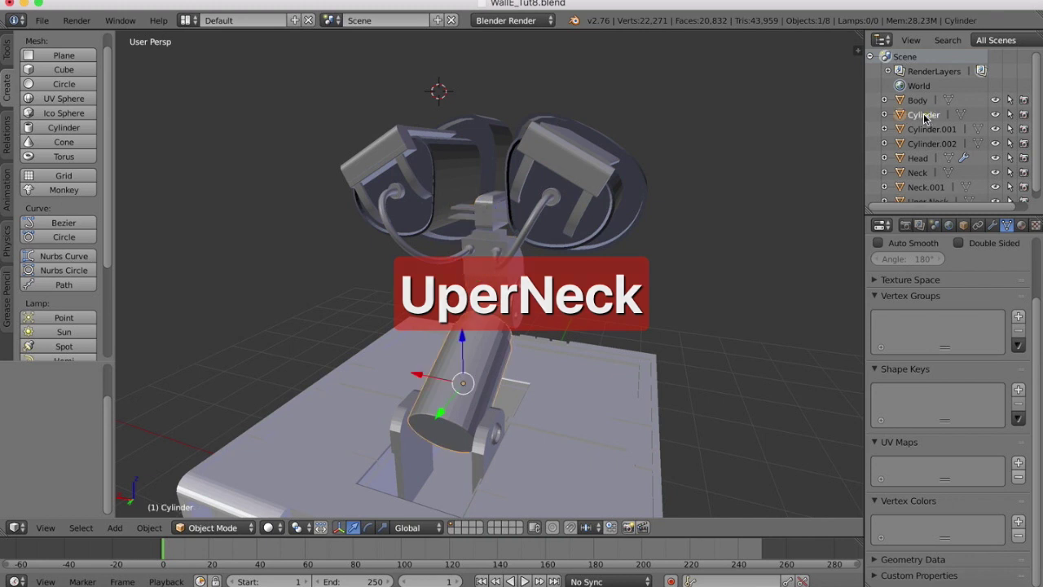
type("Lower Neck")
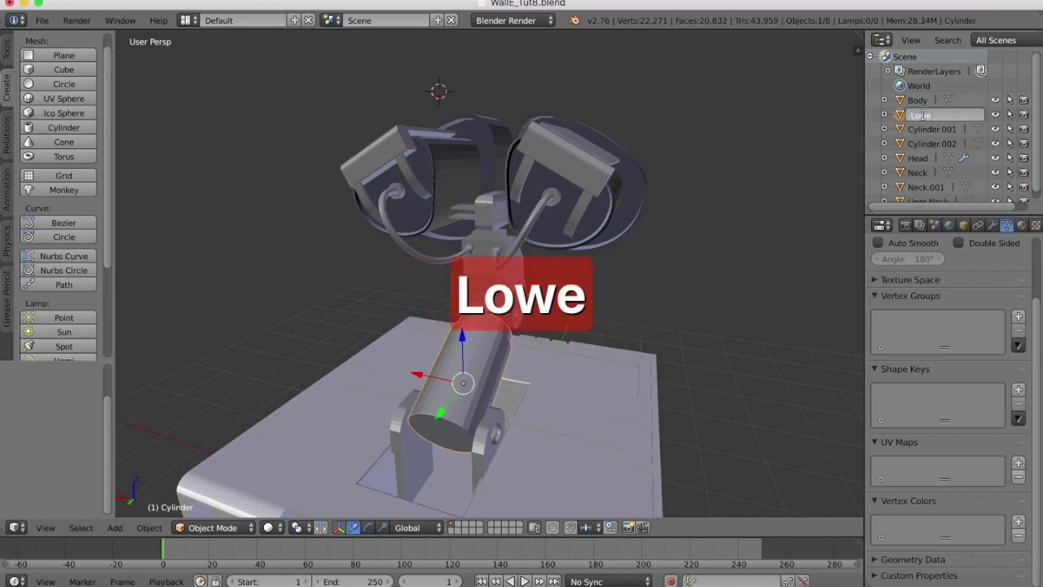
key("Return")
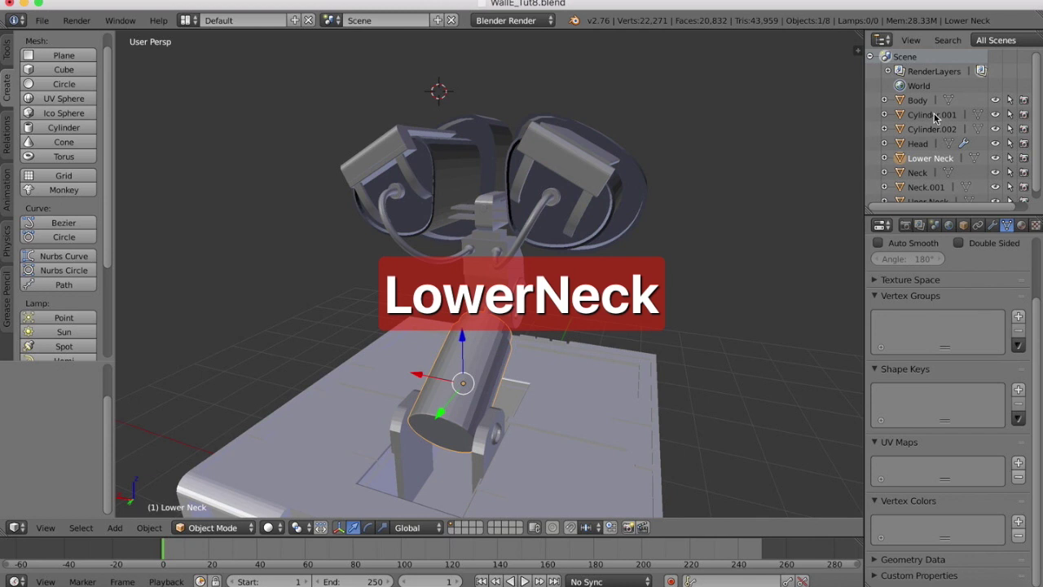
Rename the Cylinder.001 disc at the neck joint as Neck Pivot.
left_click(934, 116)
key("KP_Decimal")
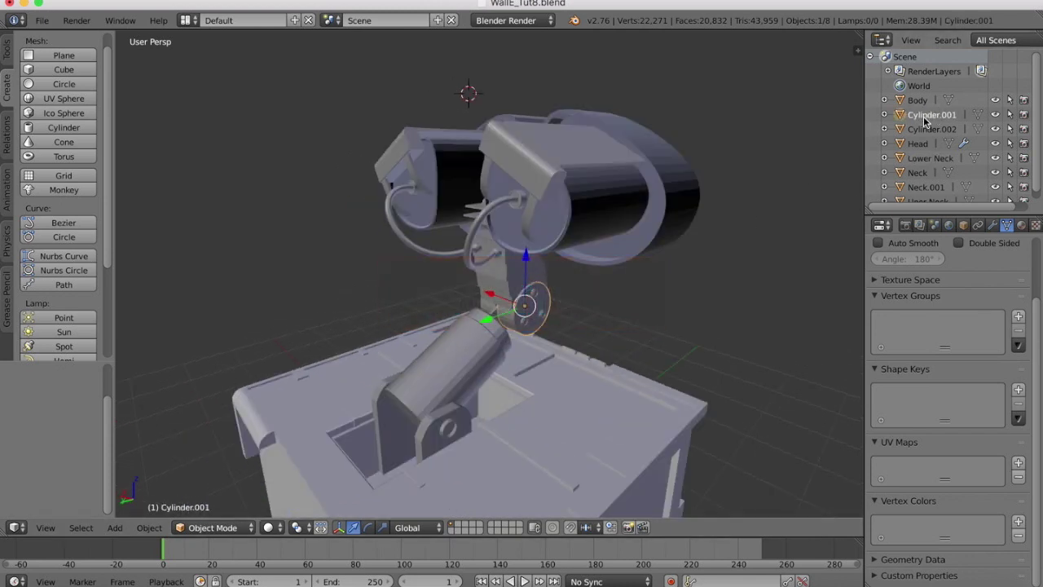
type("Ne")
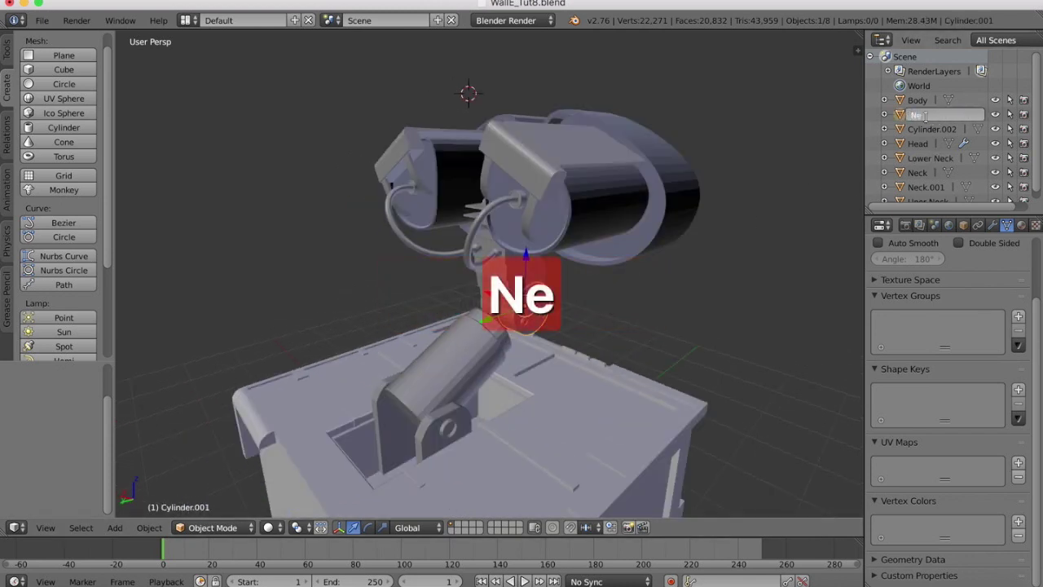
type("ck Pivot")
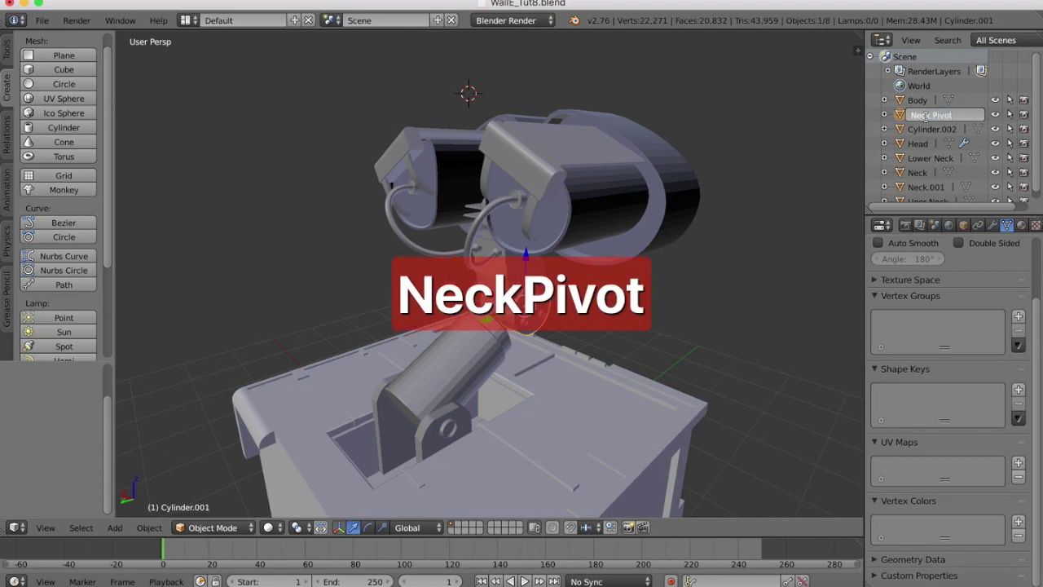
key("Return")
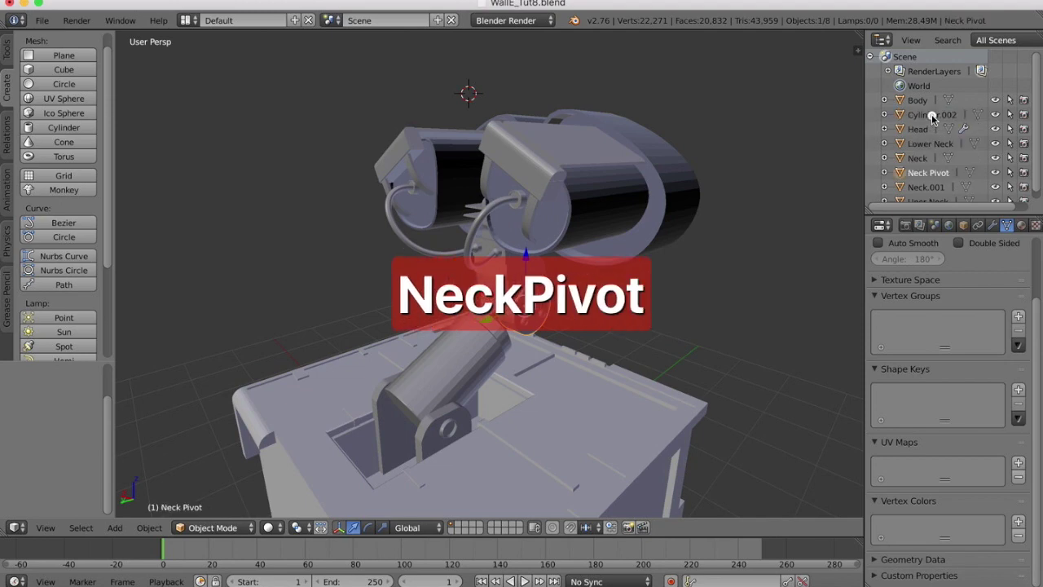
Rename the Cylinder.002 disc on the other side of the neck joint as Neck Pivot2.
scroll(630, 321, "right", 10)
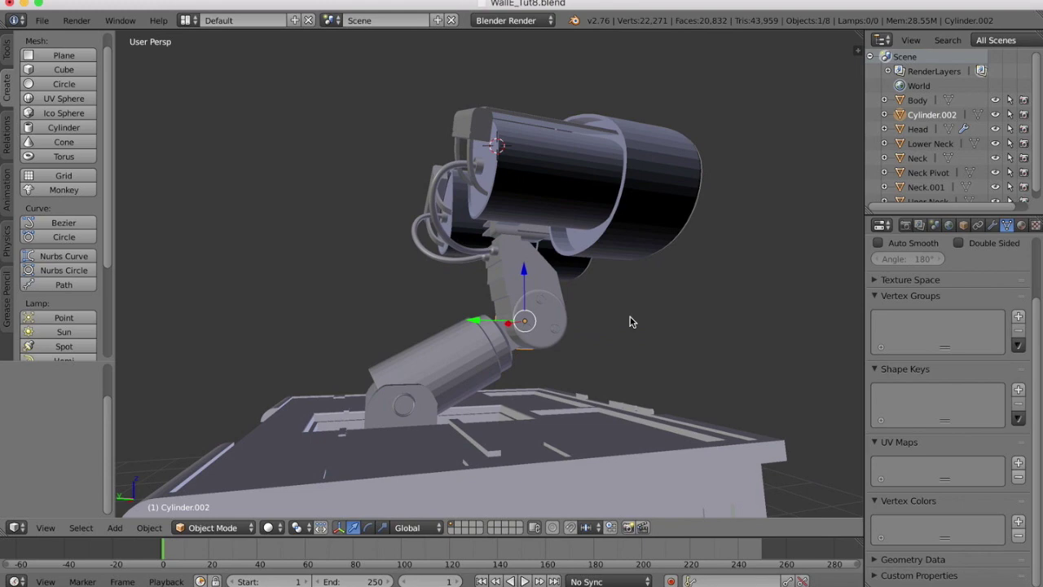
scroll(628, 321, "left", 10)
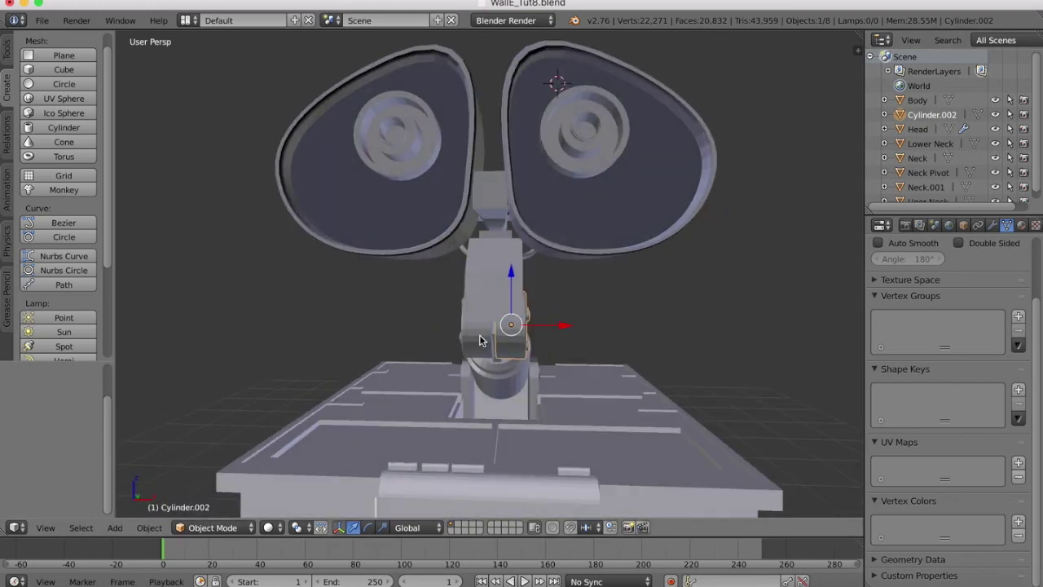
right_click(480, 340)
left_click(927, 115)
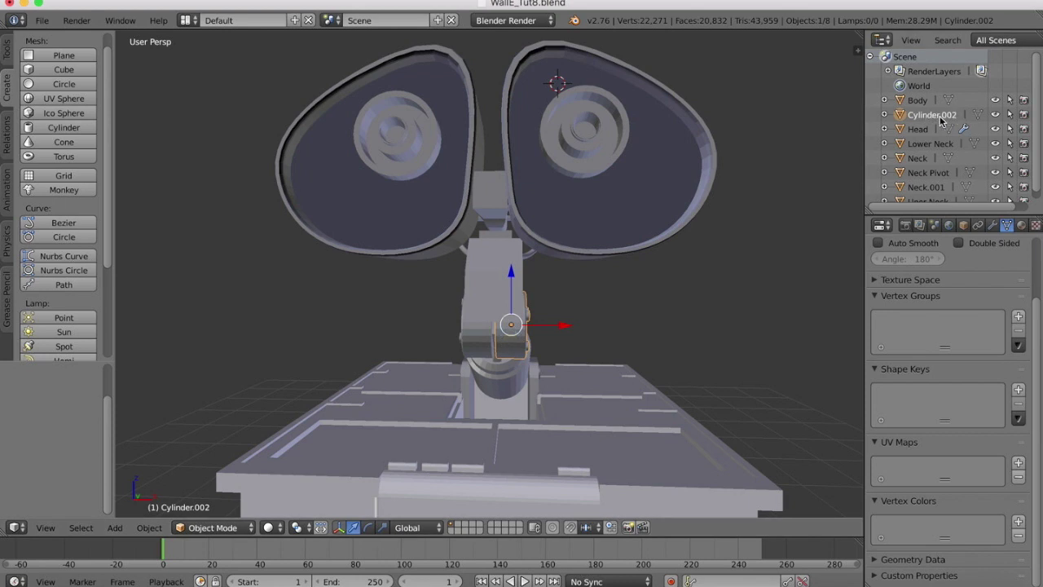
type("Neck Pivot")
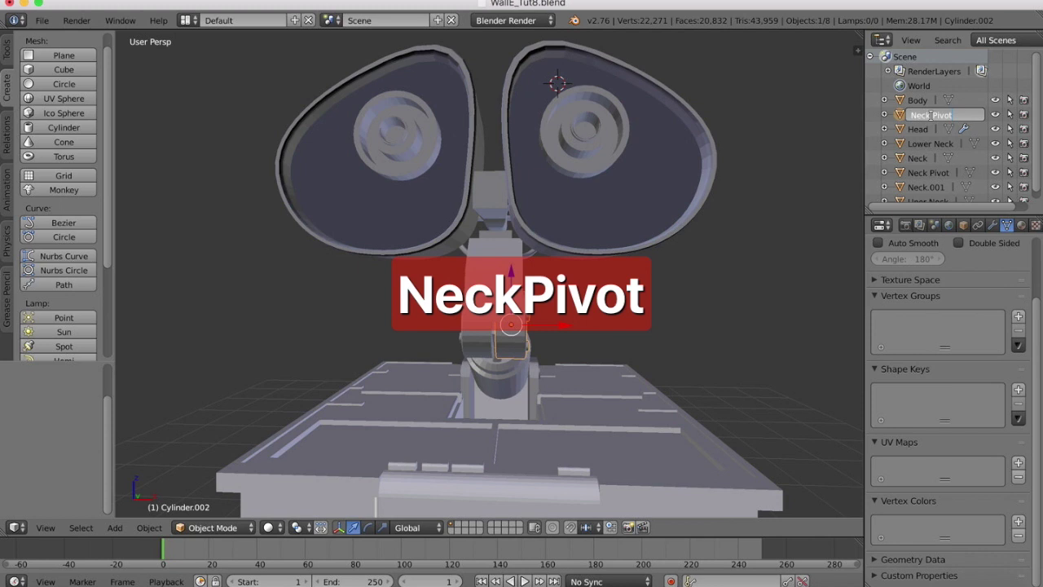
type("2")
key("Return")
left_click(929, 188)
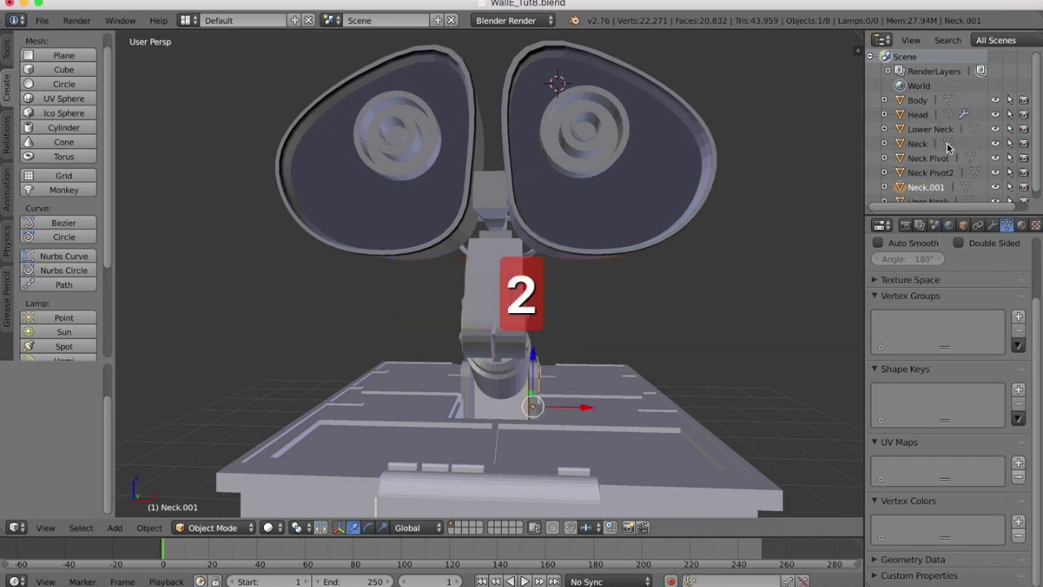
scroll(949, 132, "down", 1)
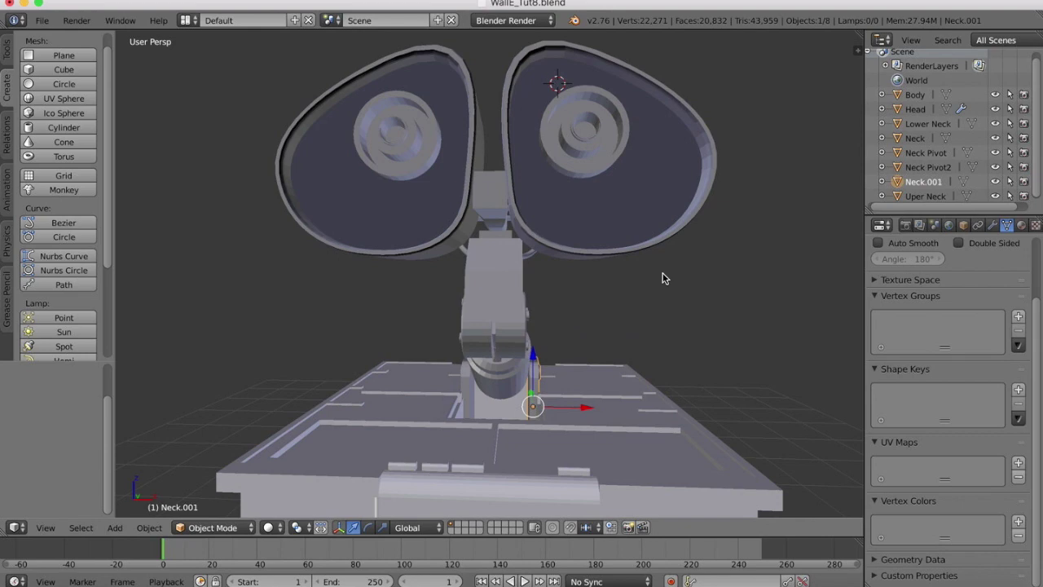
middle_click_drag(663, 277, 652, 283)
scroll(923, 185, "down", 1)
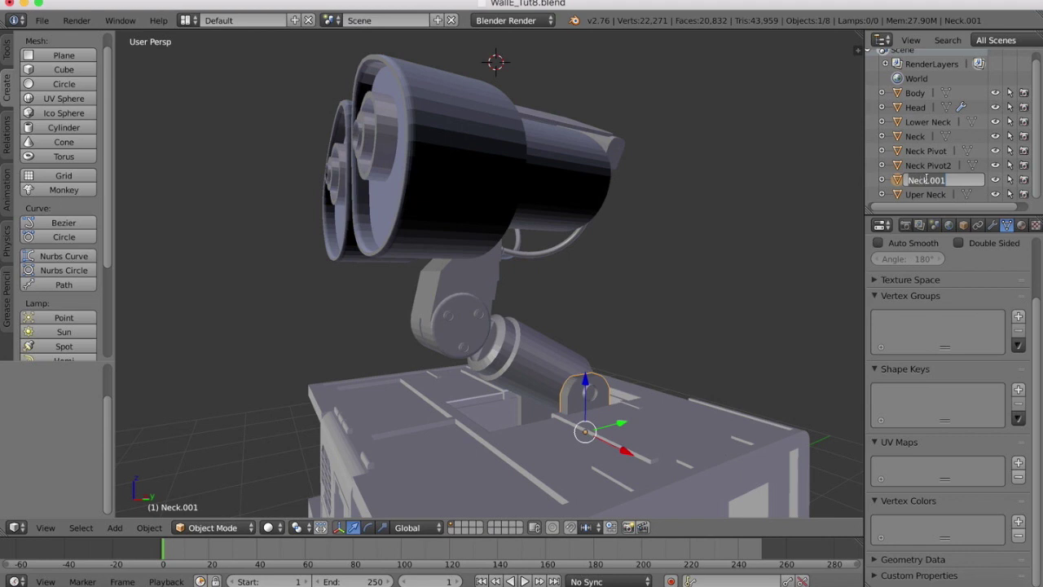
Join Neck Pivot2 with Neck Pivot into one object, keeping Neck Pivot as the active object.
right_click(453, 324)
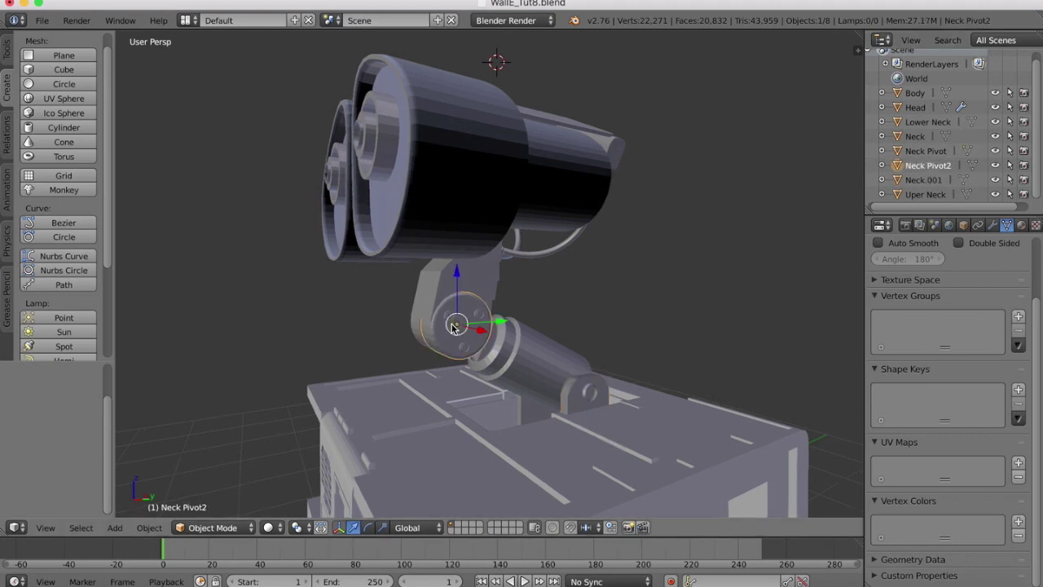
middle_click_drag(456, 323, 453, 328)
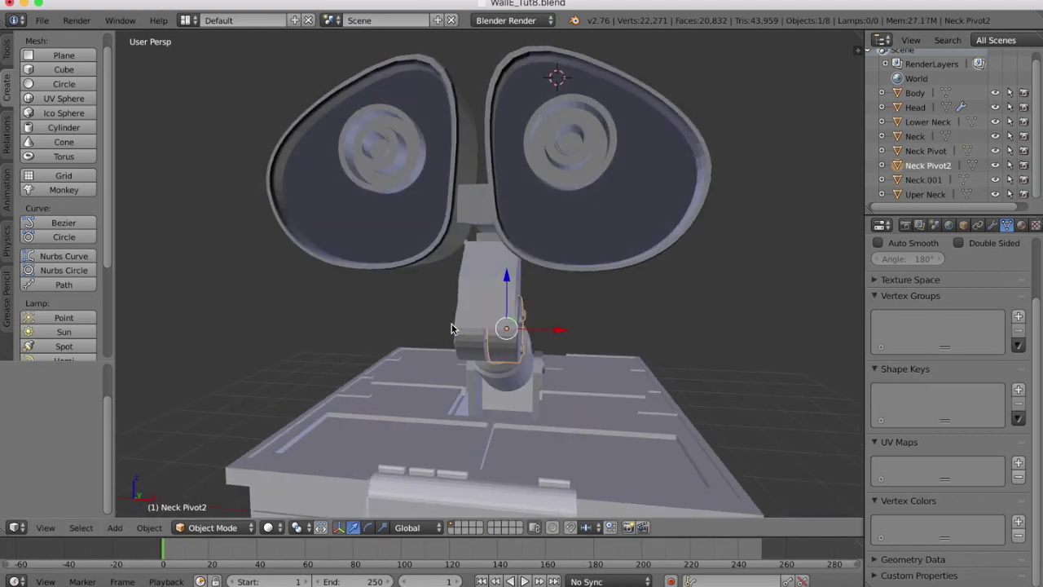
left_click(920, 151)
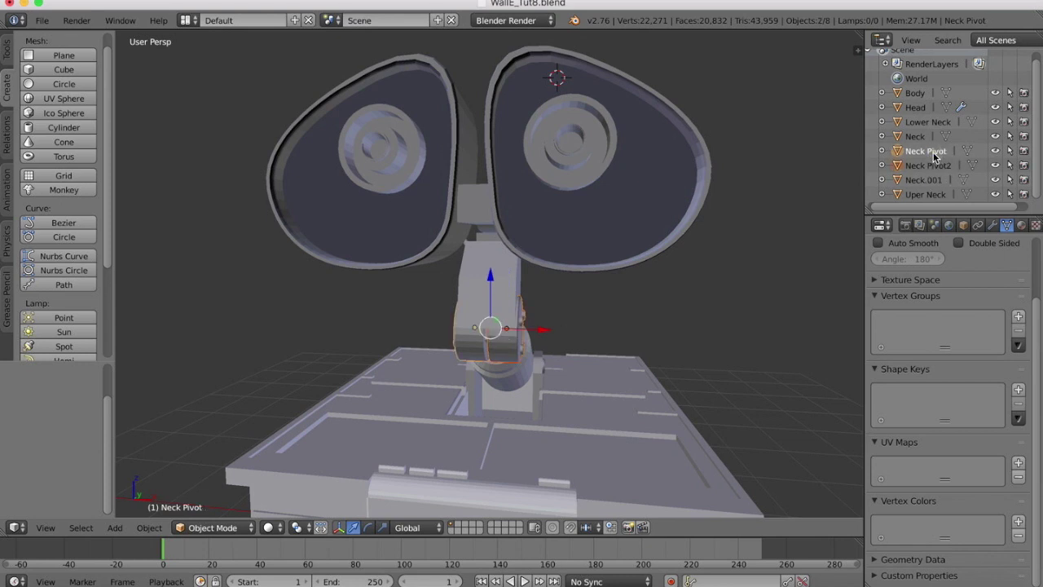
left_click(149, 527)
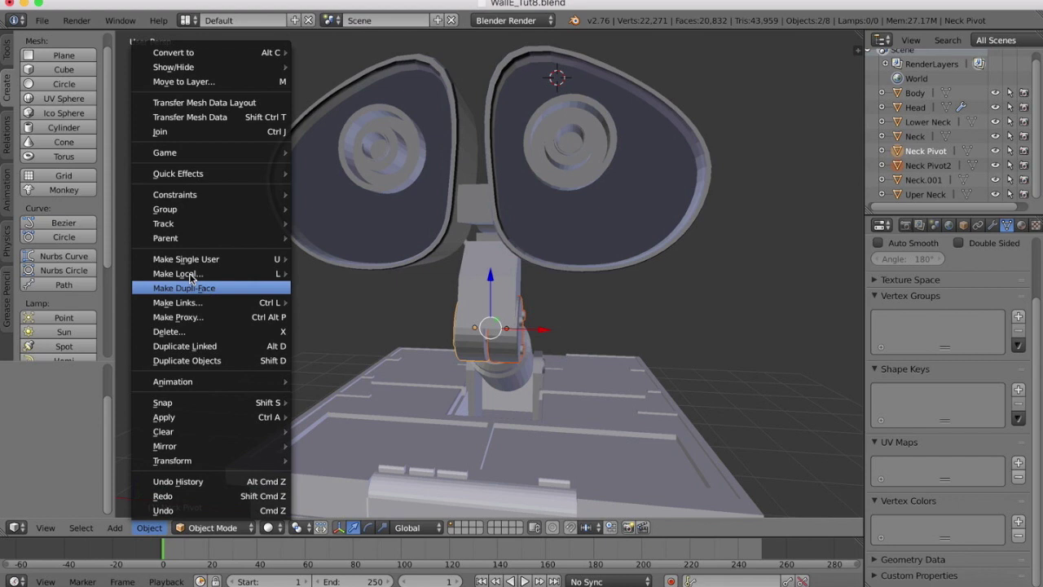
left_click(163, 131)
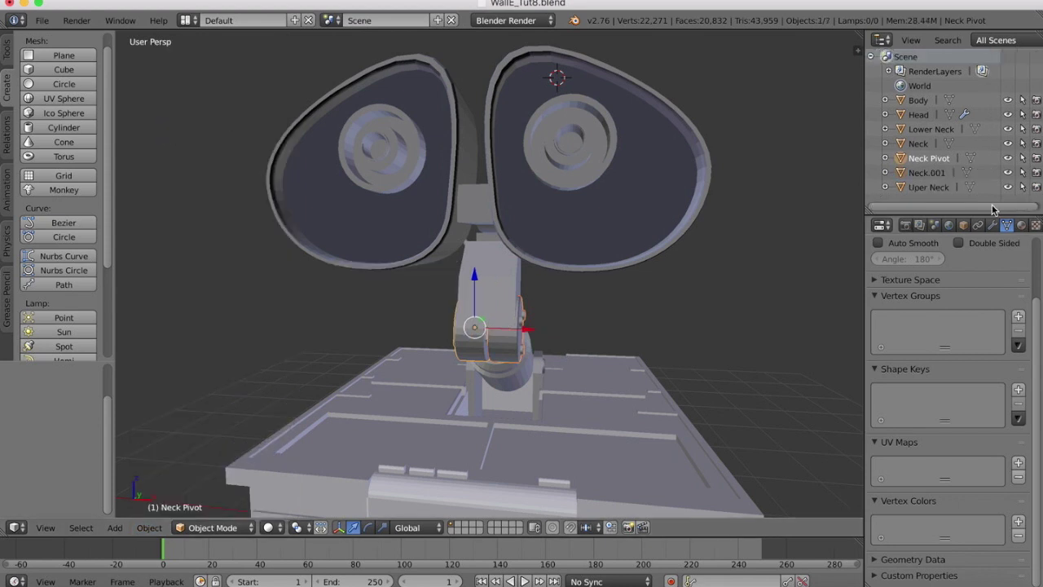
Inspect the Neck.001 and Neck brackets at the neck base, checking Neck.001 for object constraints and modifiers.
left_click(929, 173)
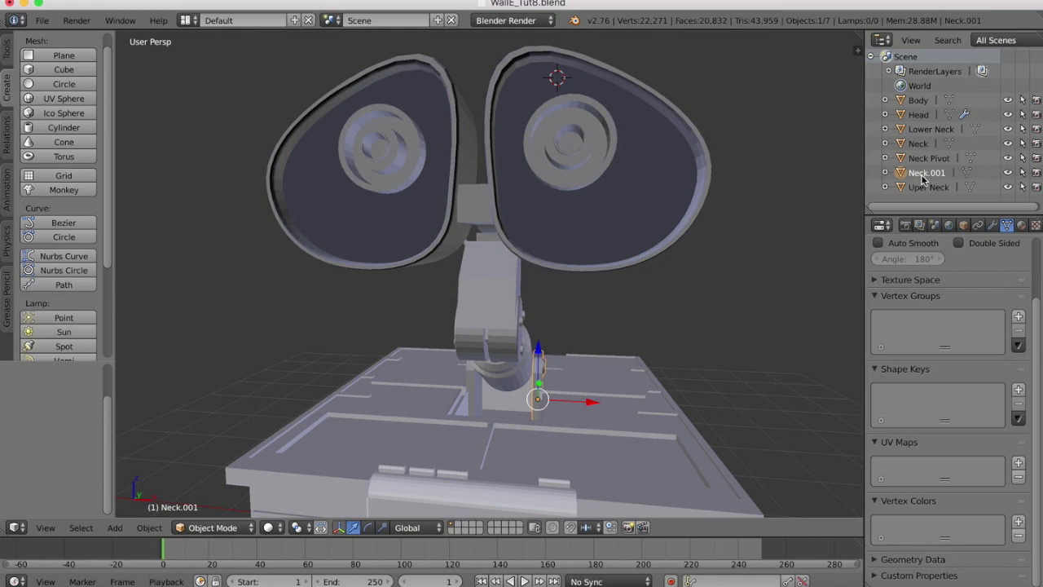
scroll(941, 174, "right", 1)
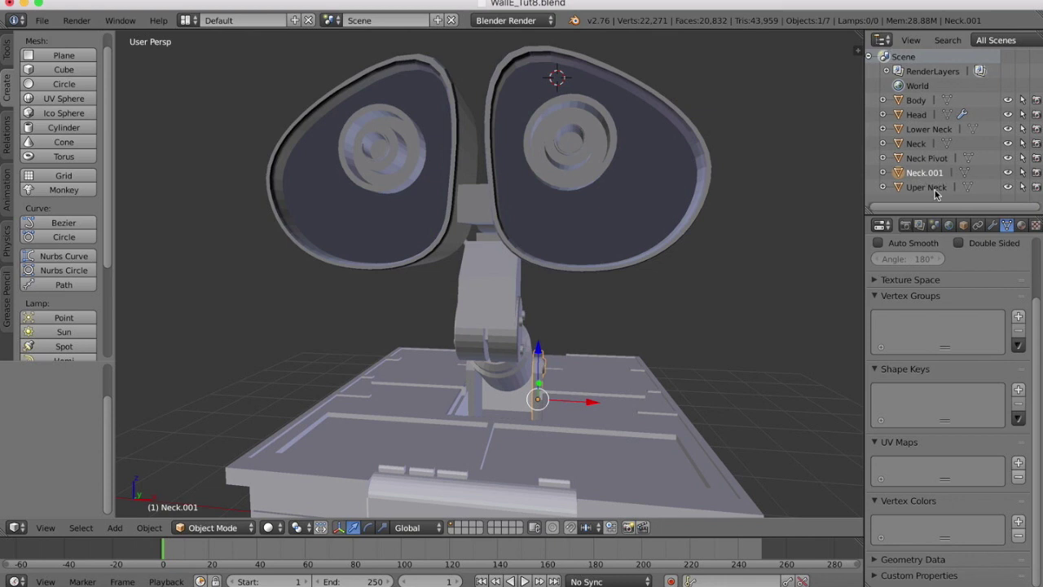
left_click(977, 226)
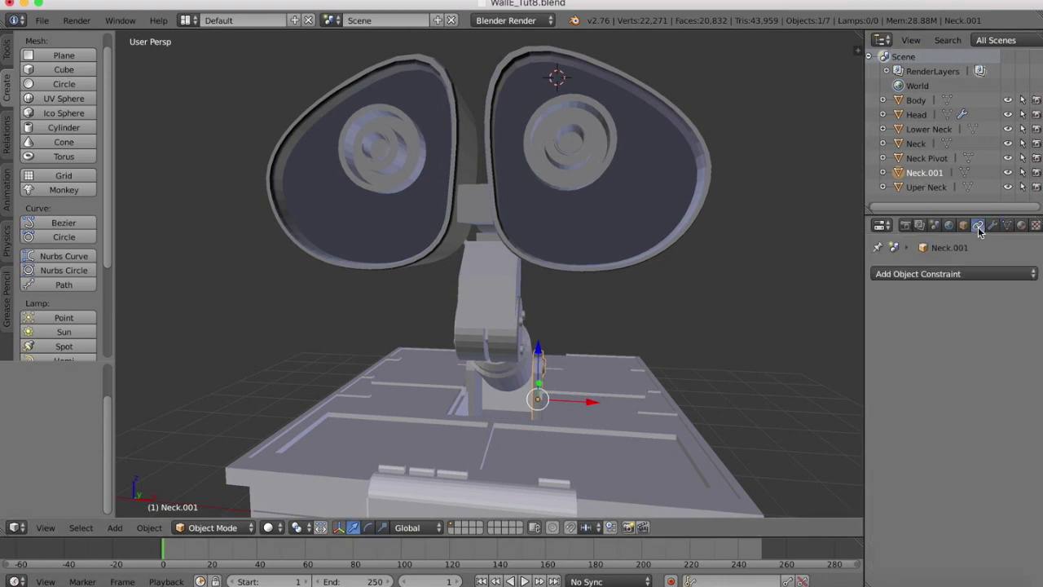
left_click(962, 226)
left_click(991, 226)
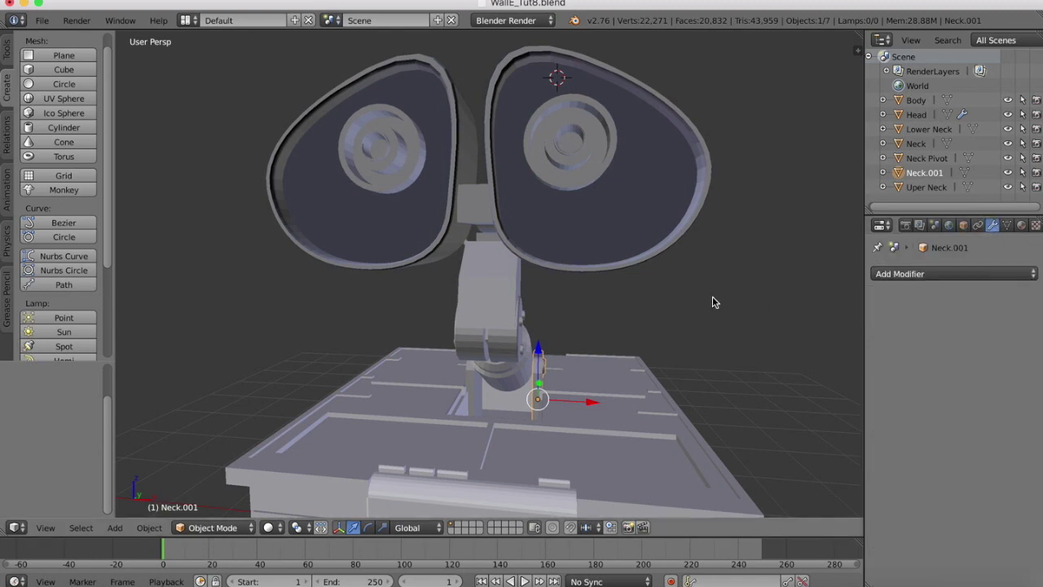
scroll(715, 300, "left", 5)
middle_click_drag(712, 302, 544, 379)
right_click(447, 367)
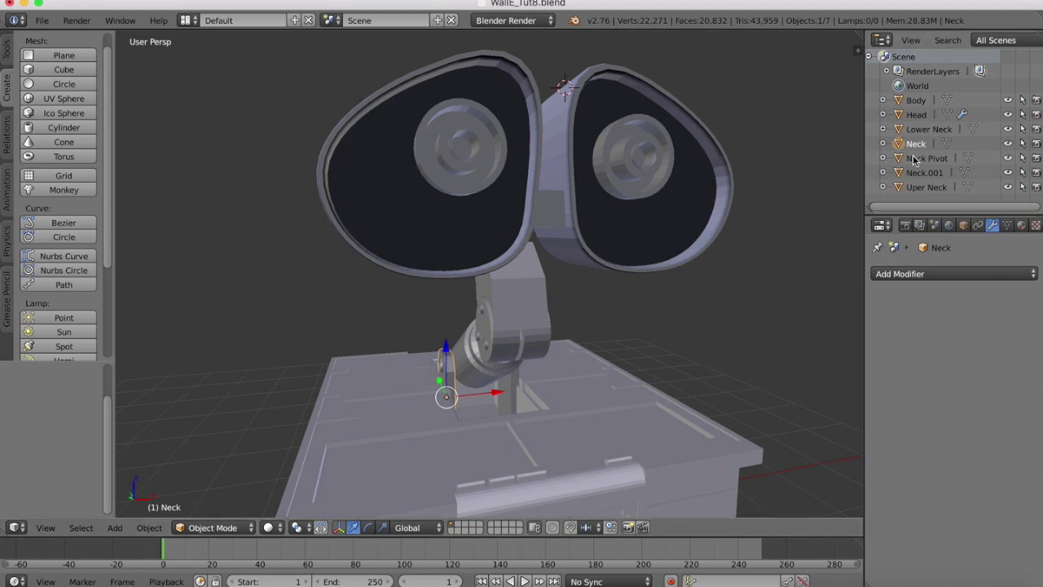
Join the Neck.001 bracket with Body into one object, keeping Body as the active object.
right_click(511, 396)
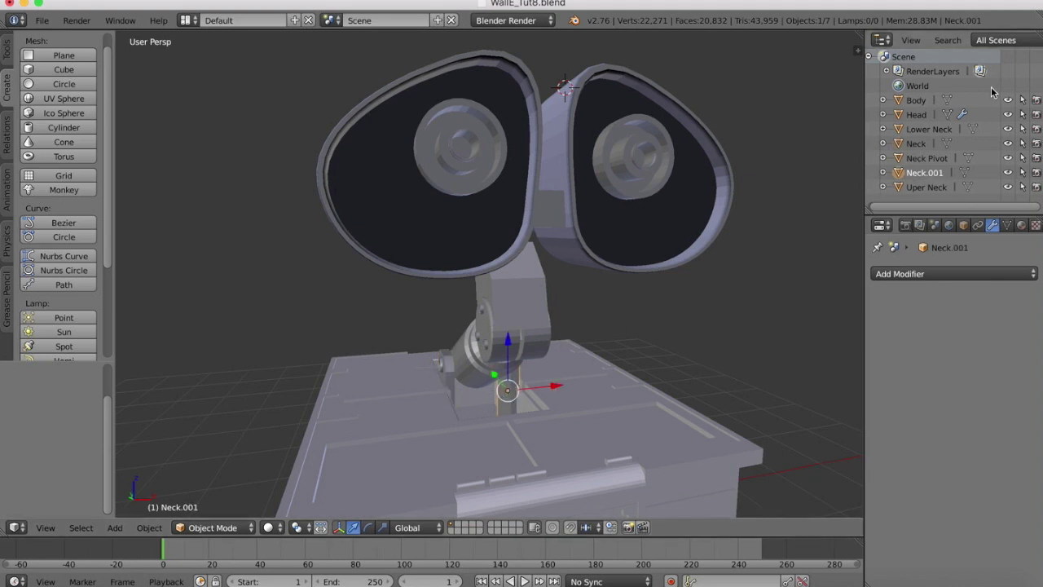
scroll(557, 387, "right", 8)
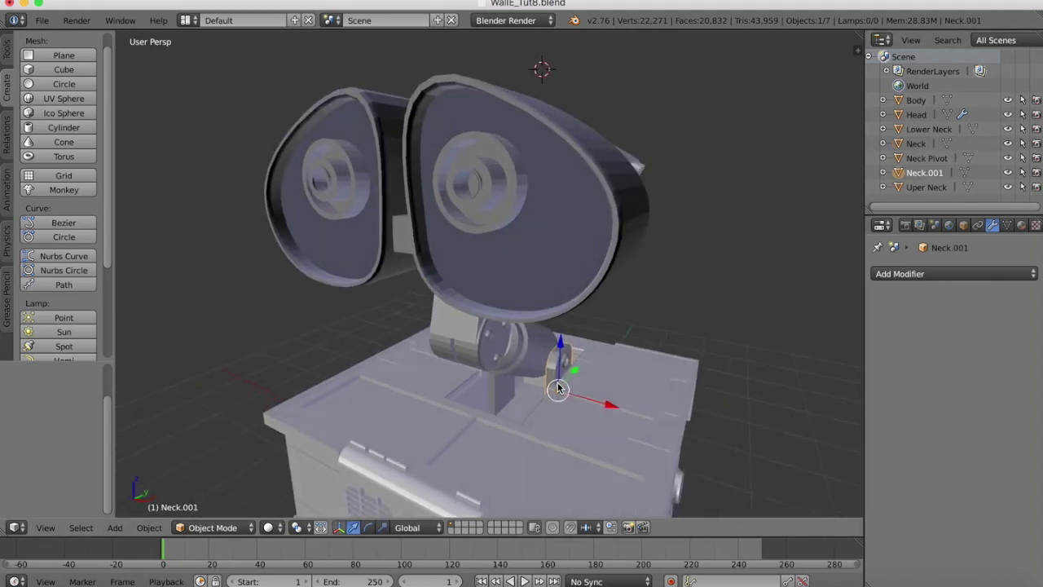
scroll(558, 387, "left", 12)
middle_click_drag(557, 387, 557, 387)
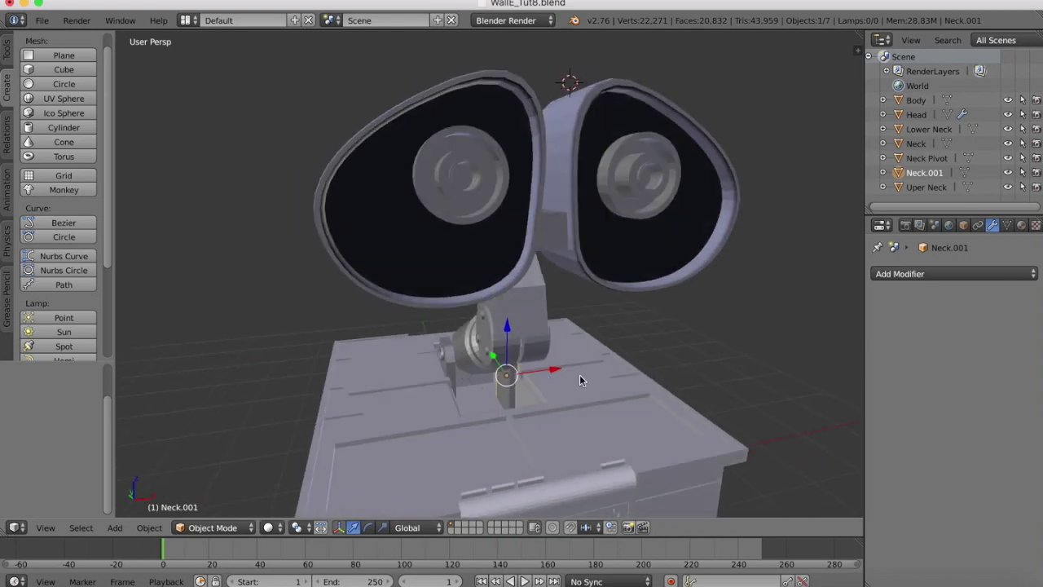
right_click(593, 399)
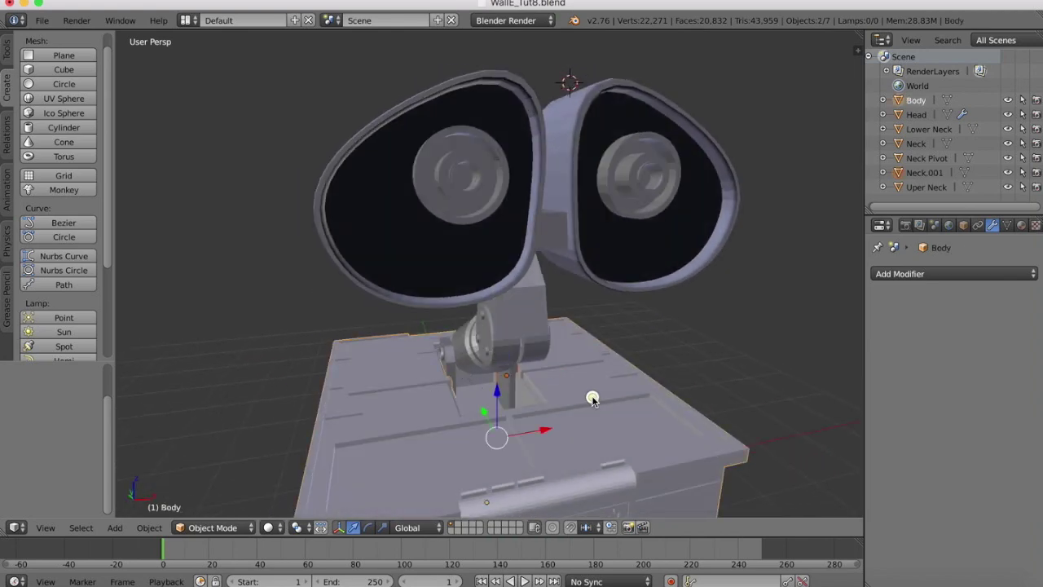
left_click(148, 529)
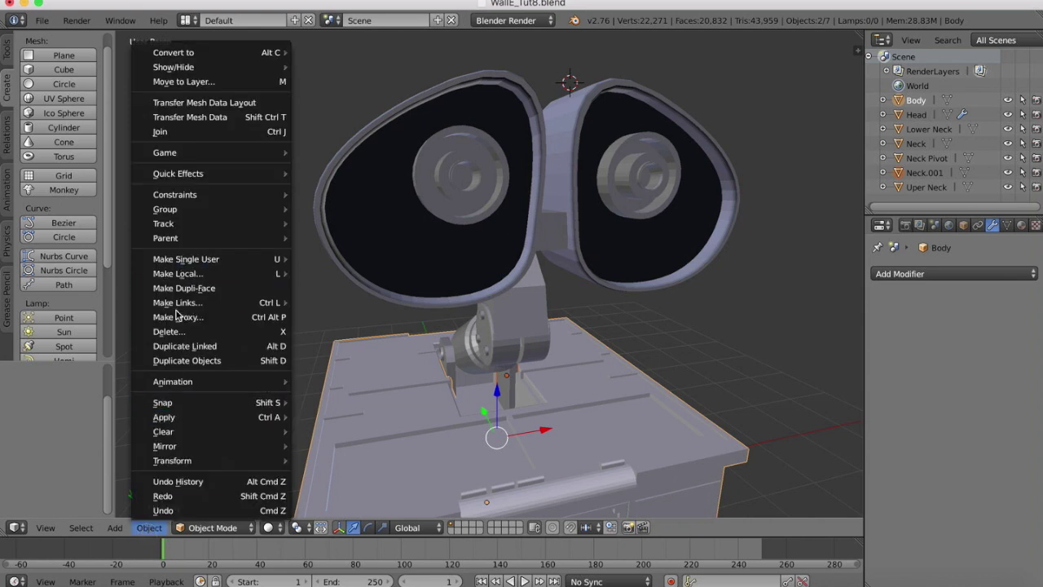
left_click(162, 132)
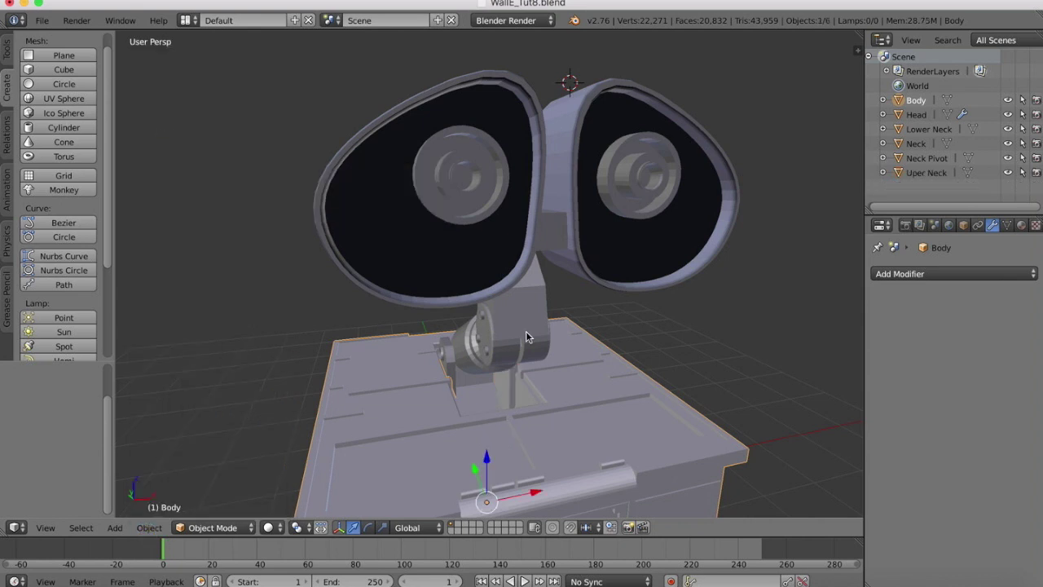
Join the remaining Neck bracket into Body, with Body as the active object.
right_click(452, 365)
right_click(372, 429, "shift")
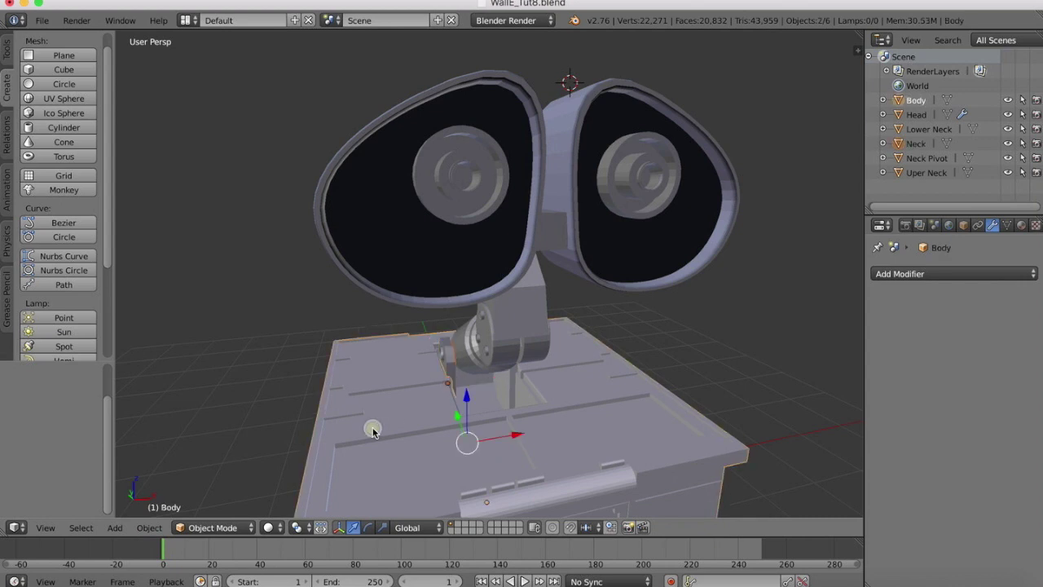
left_click(148, 527)
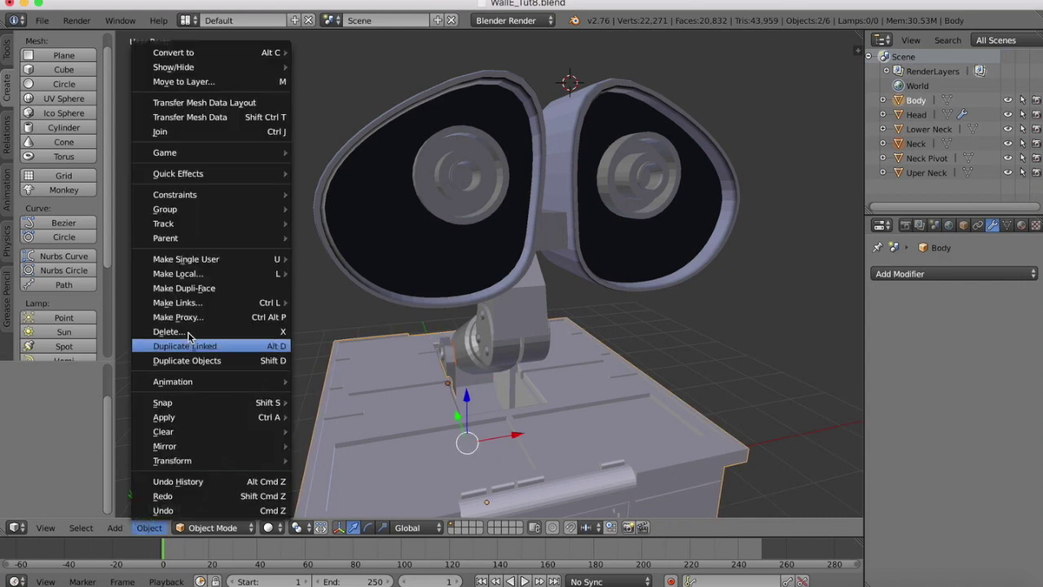
left_click(163, 131)
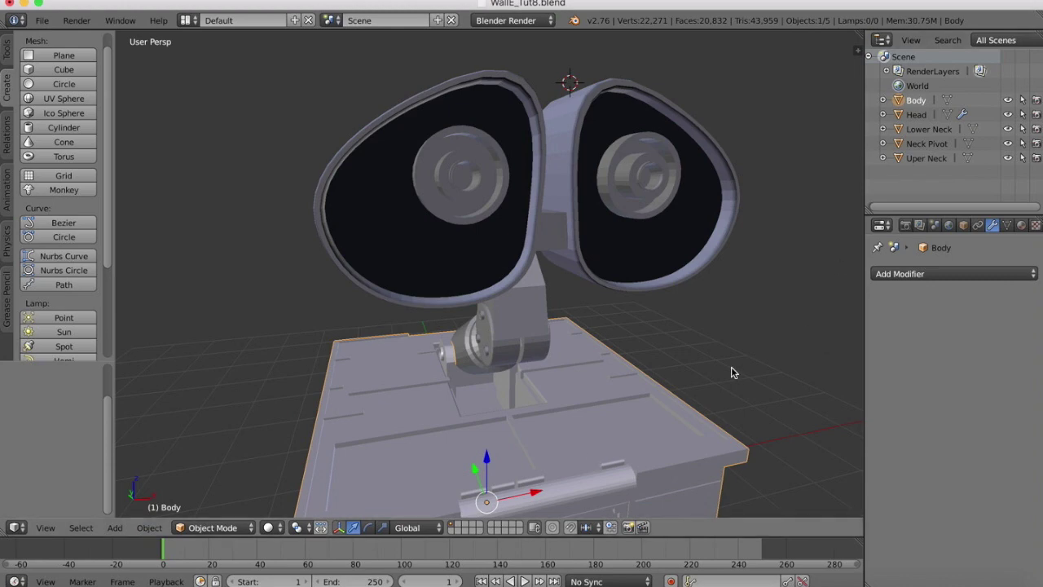
Examine the joined body from front and back, and select Head, Lower Neck, Neck Pivot and Uper Neck in turn to check each part.
scroll(732, 367, "right", 10)
scroll(733, 385, "down", 3)
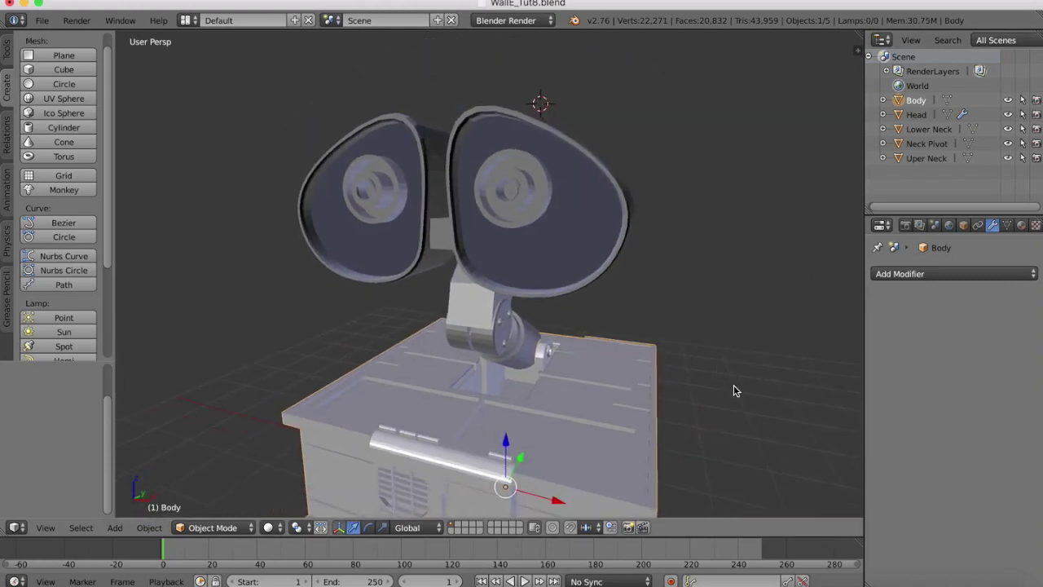
scroll(674, 385, "down", 10)
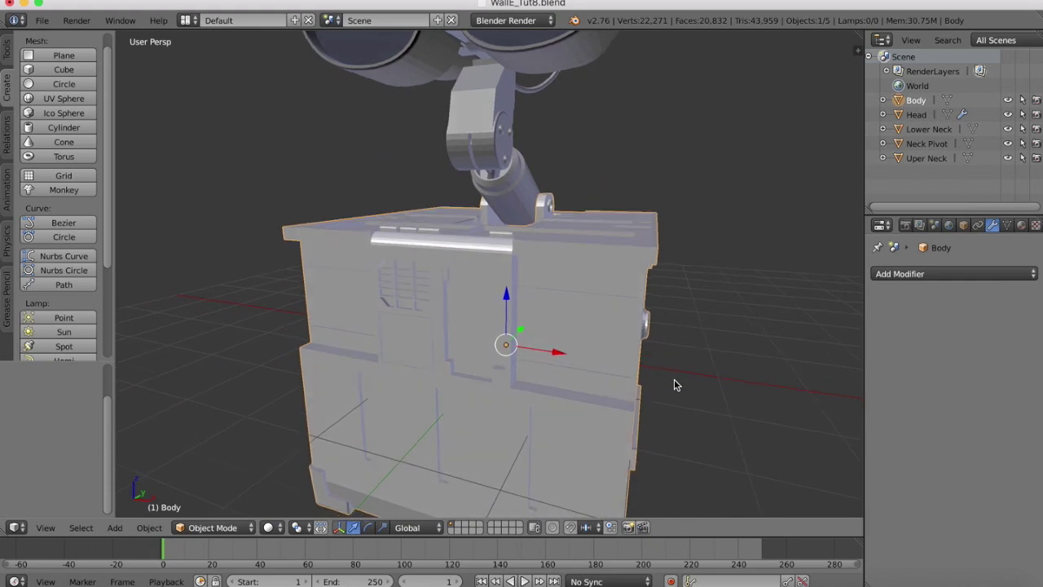
scroll(674, 385, "up", 10)
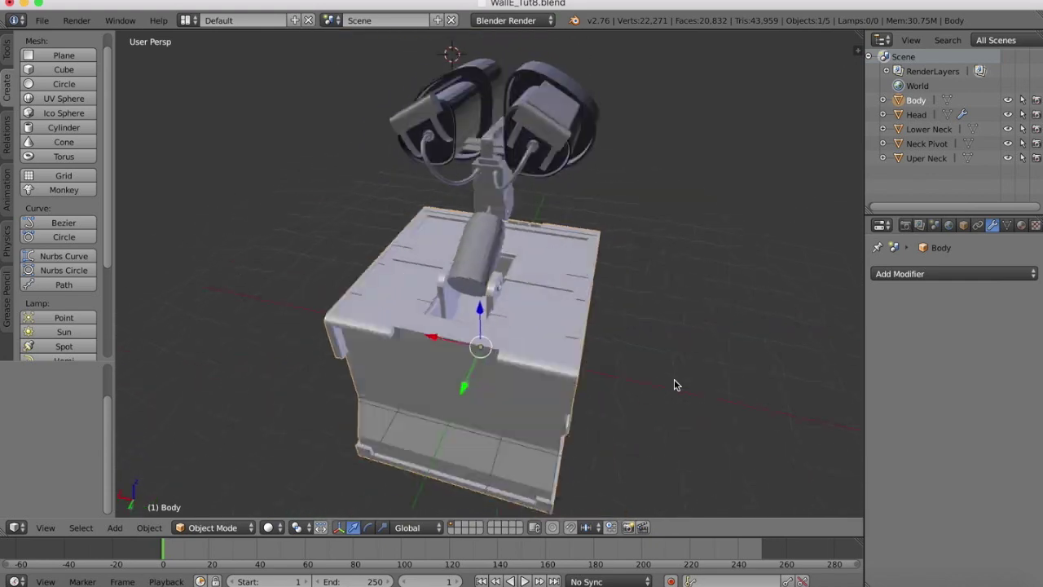
scroll(674, 378, "left", 10)
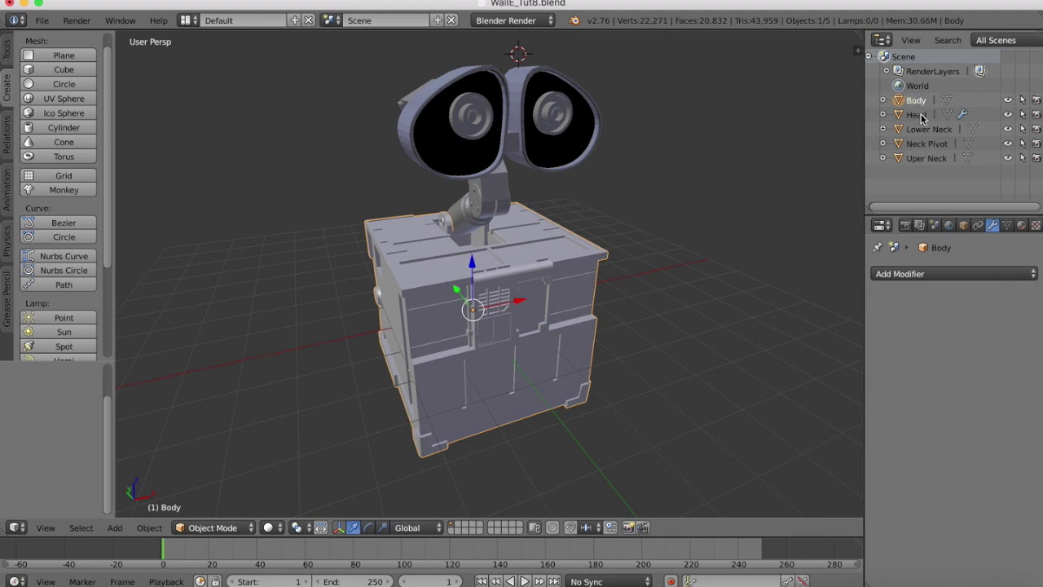
left_click(916, 115)
left_click(927, 131)
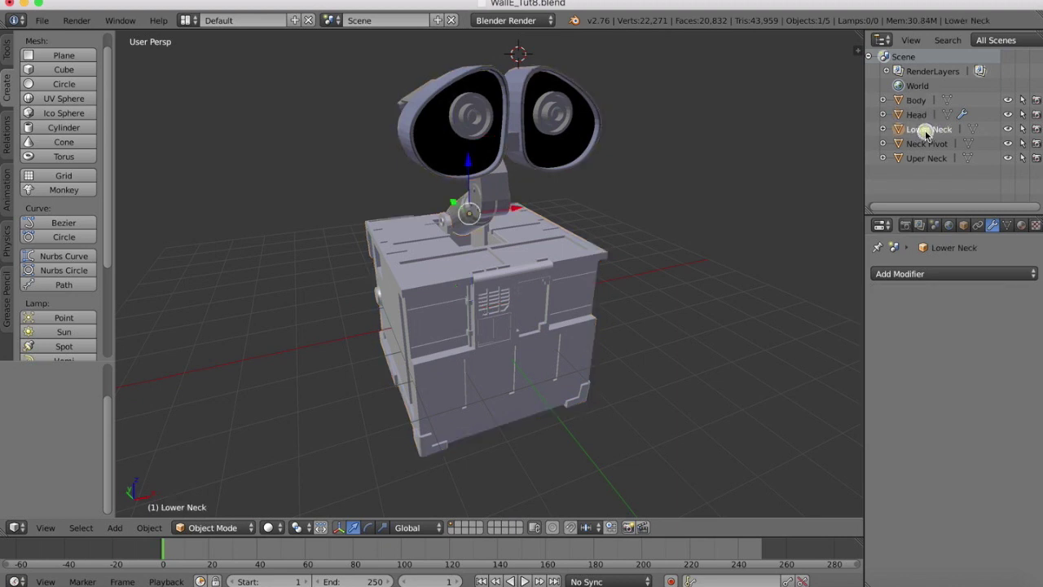
left_click(927, 143)
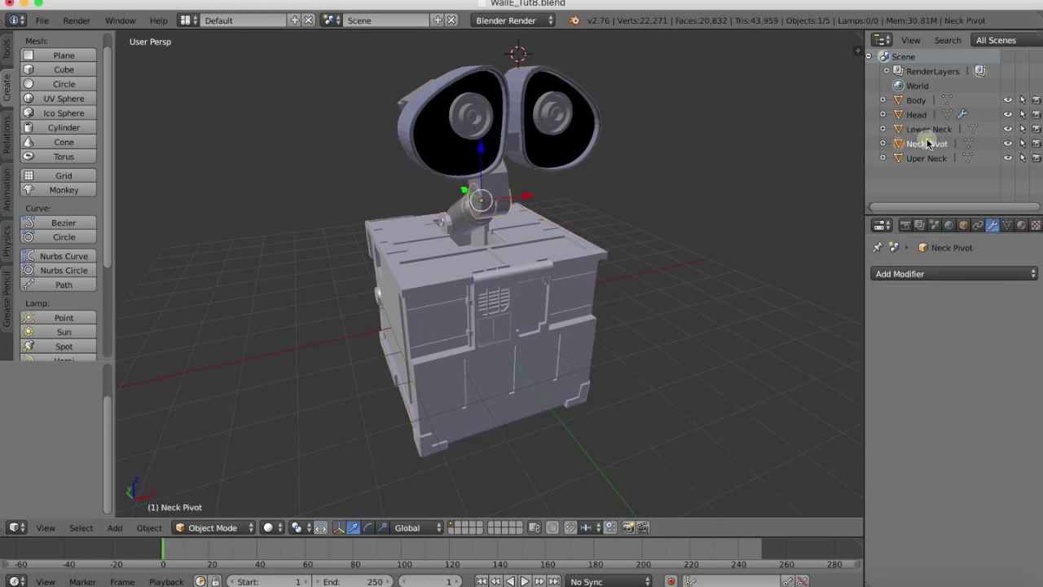
scroll(677, 229, "left", 10)
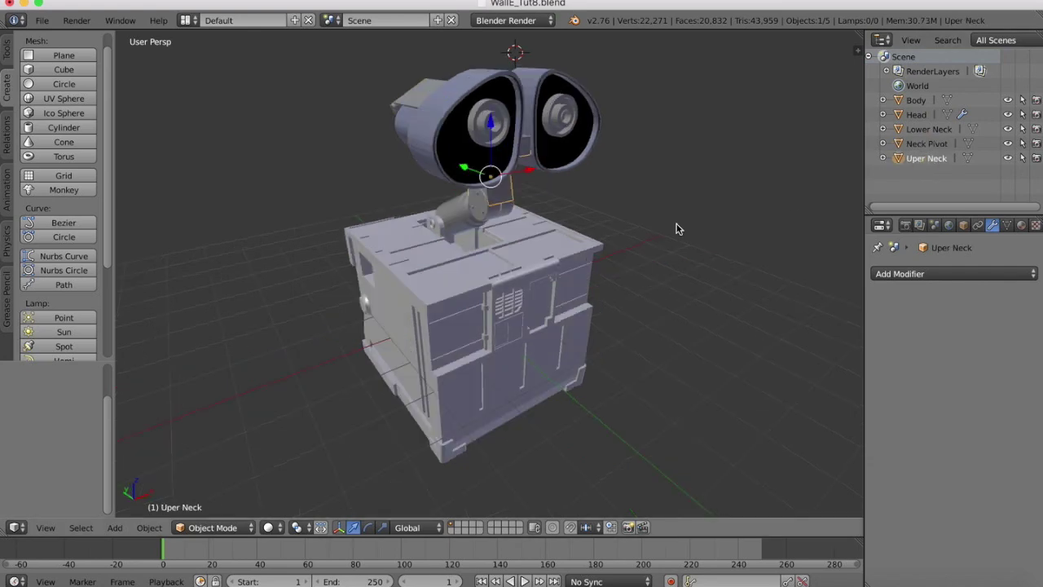
Examine the complete robot model from the front, sides and back.
scroll(677, 229, "down", 3)
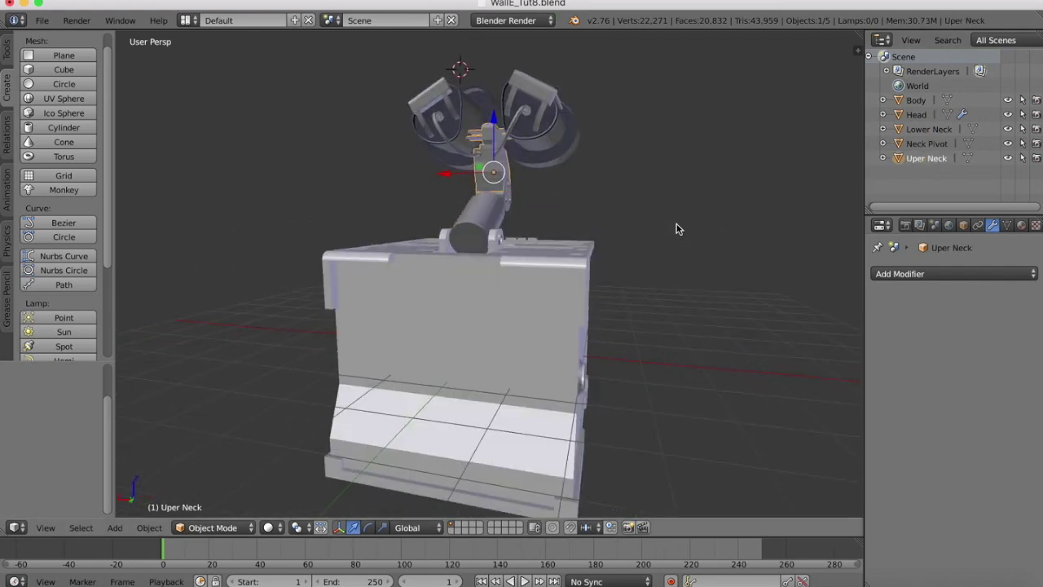
scroll(675, 228, "right", 5)
scroll(676, 228, "right", 8)
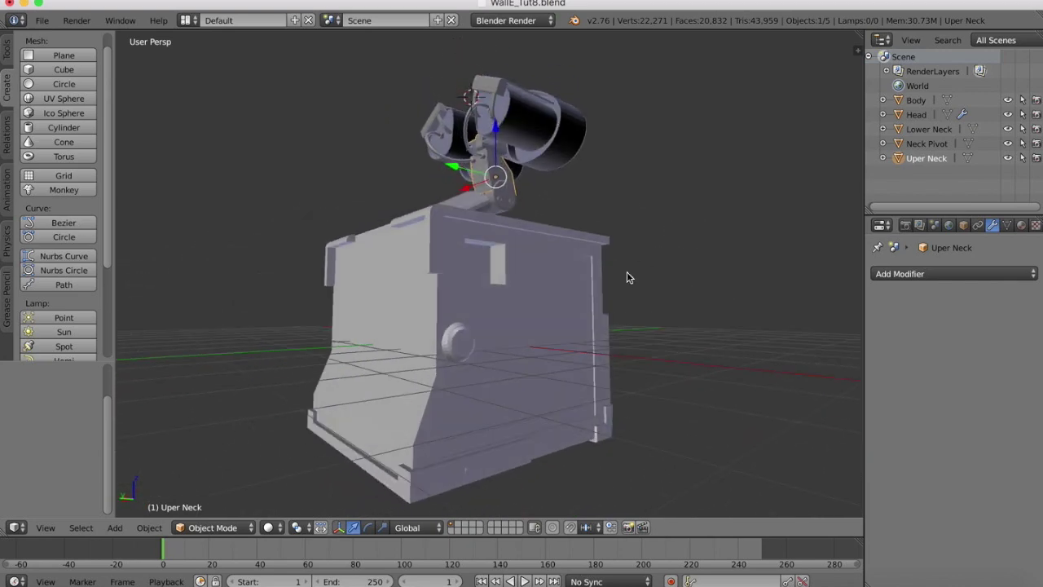
scroll(626, 274, "right", 8)
scroll(626, 275, "up", 5)
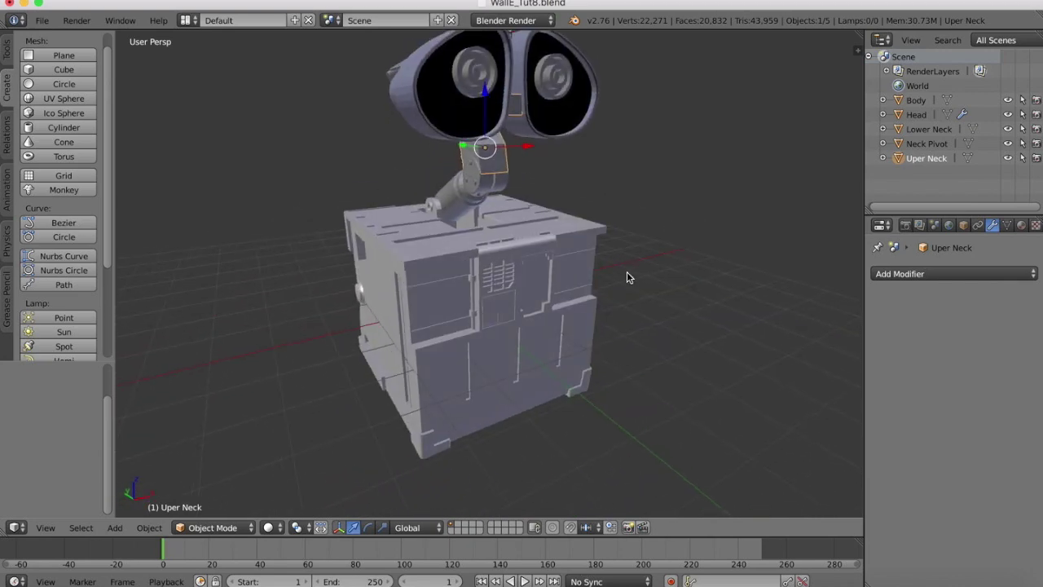
scroll(626, 275, "up", 4, "shift")
scroll(627, 274, "down", 2)
scroll(627, 275, "down", 1)
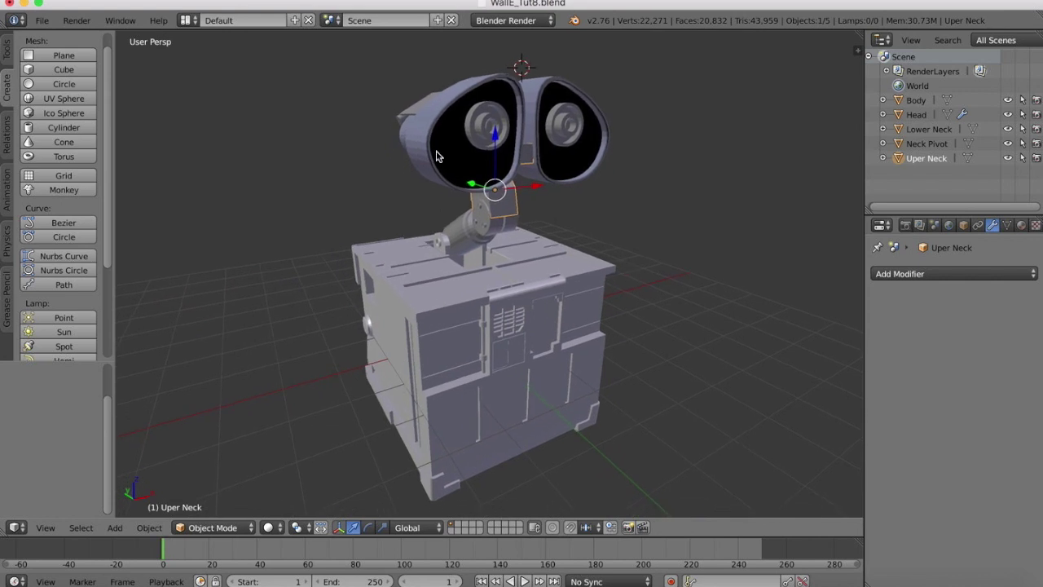
scroll(629, 165, "right", 8)
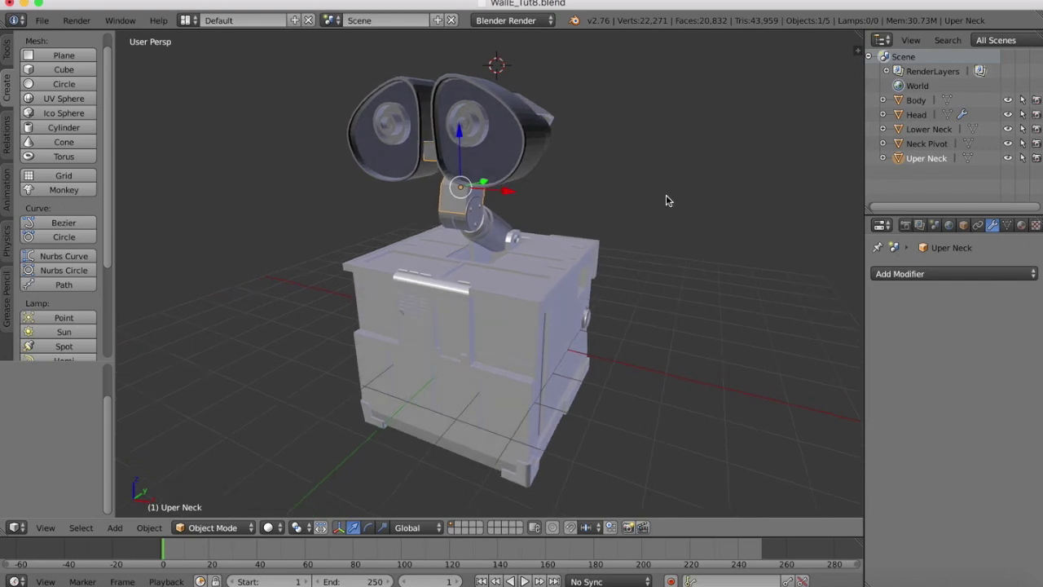
scroll(666, 201, "right", 10)
scroll(665, 200, "right", 15)
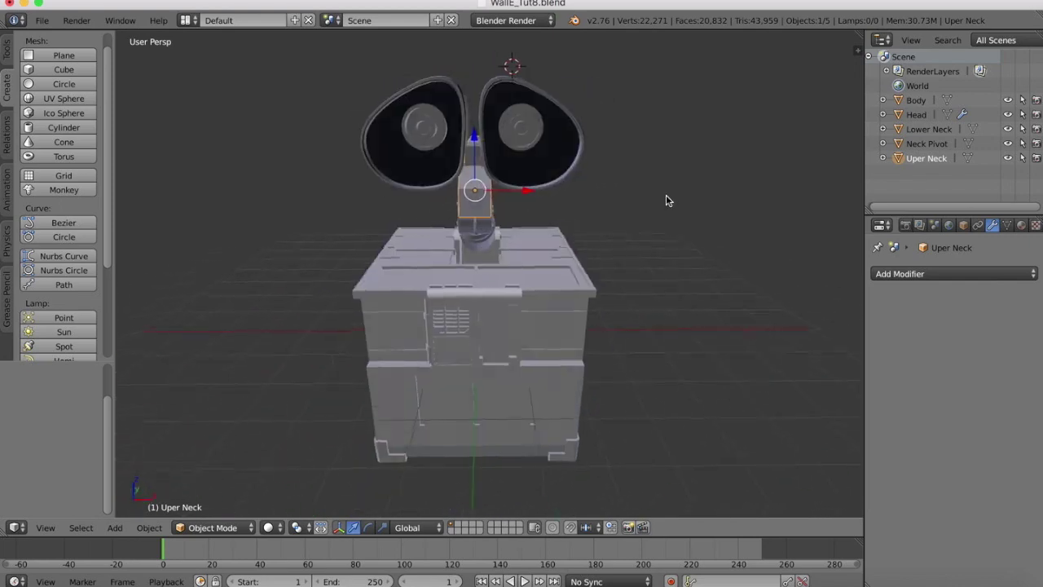
scroll(666, 200, "right", 15)
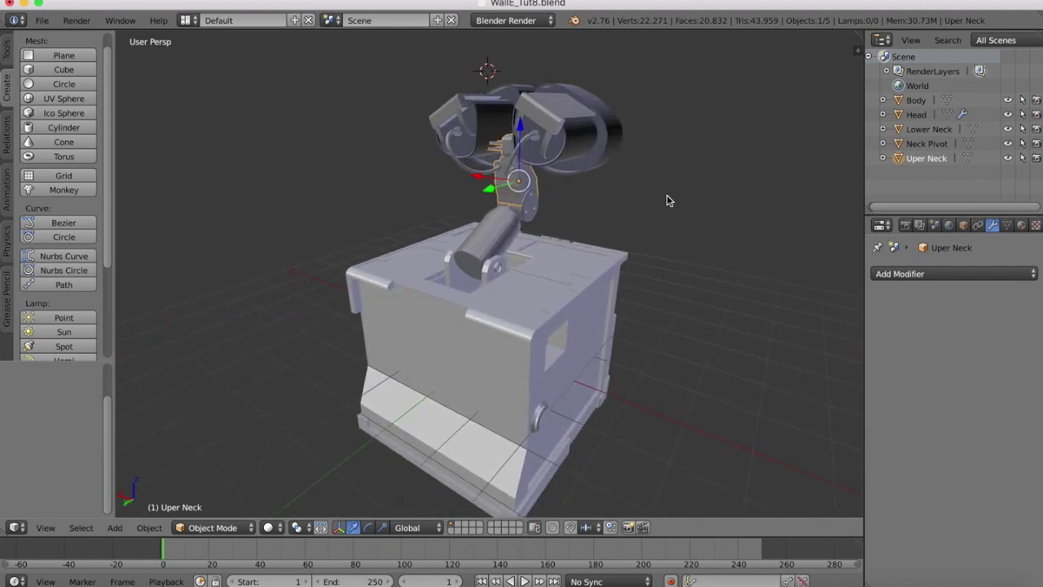
scroll(645, 204, "right", 15)
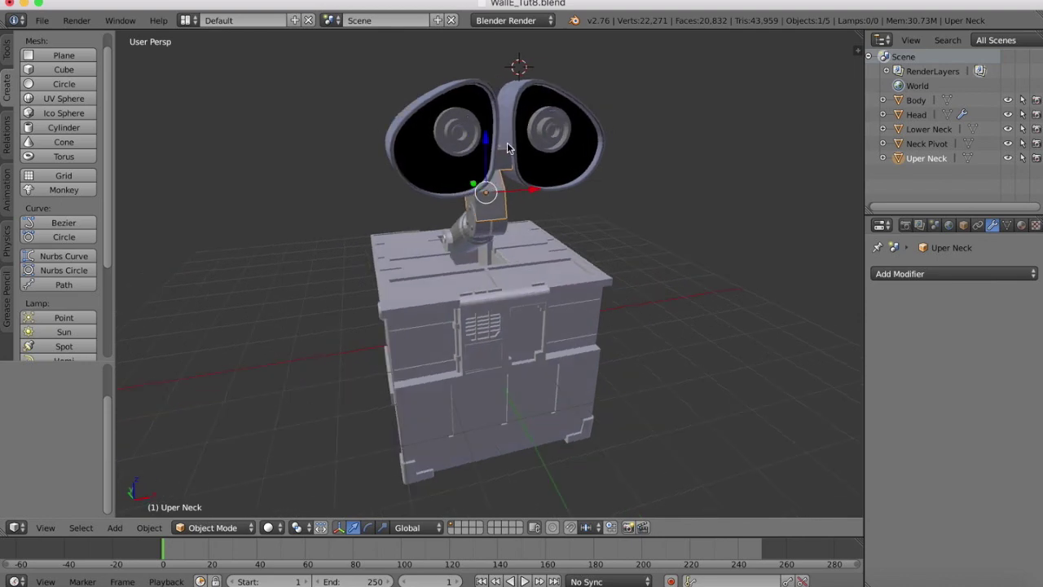
scroll(507, 147, "right", 15)
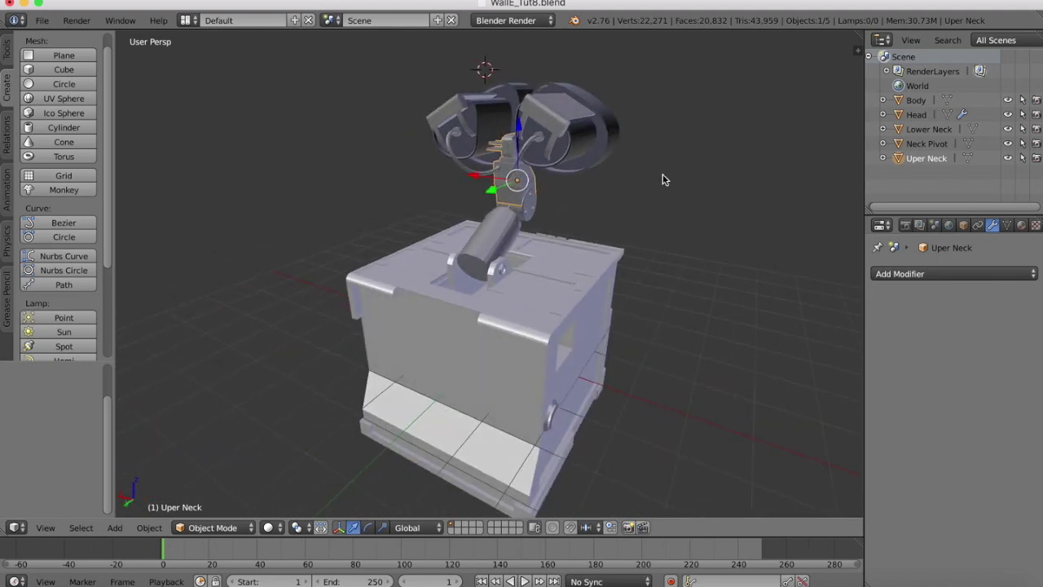
scroll(665, 180, "right", 15)
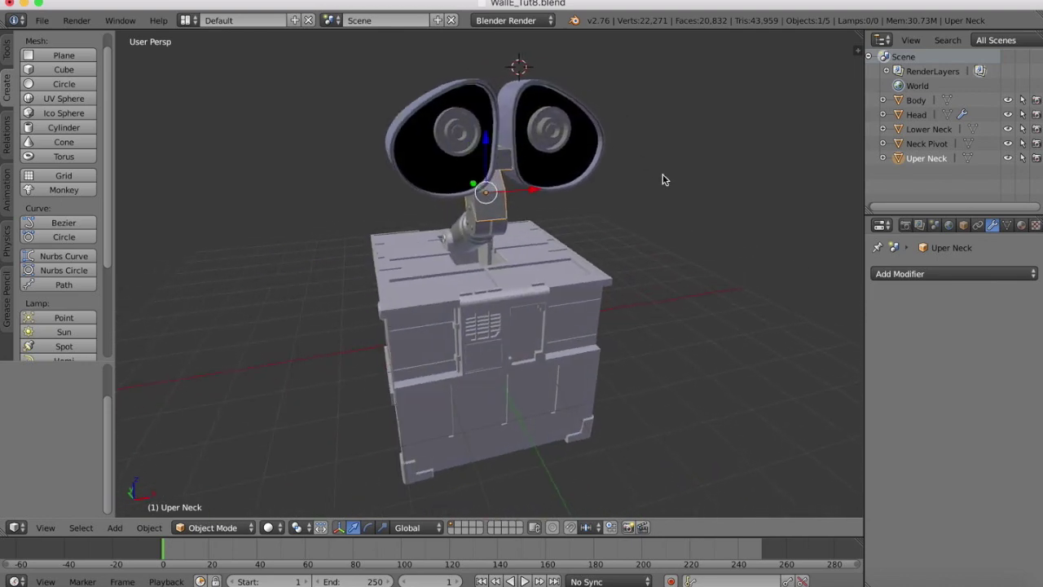
scroll(663, 179, "right", 15)
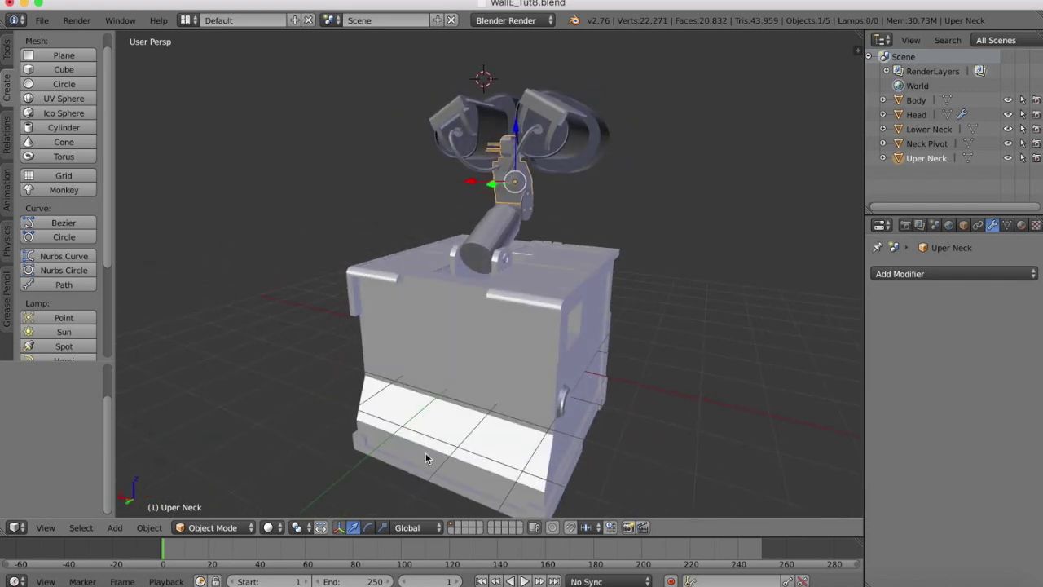